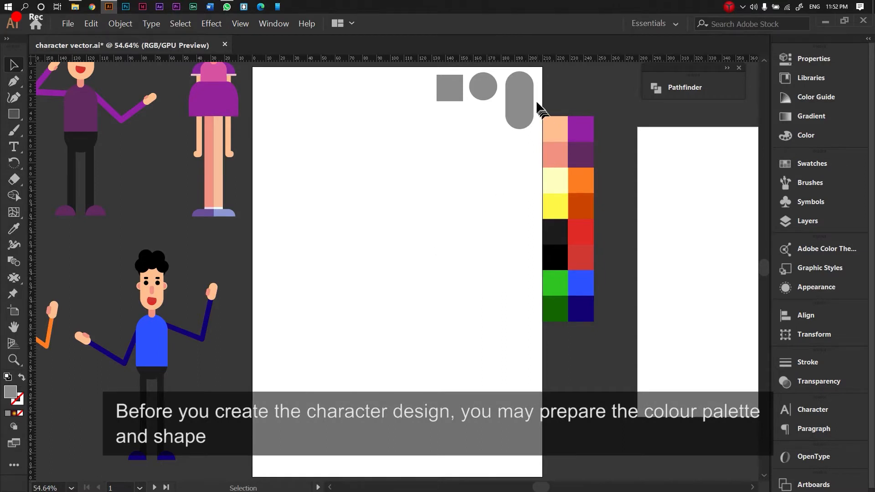
left_click_drag(450, 87, 654, 384)
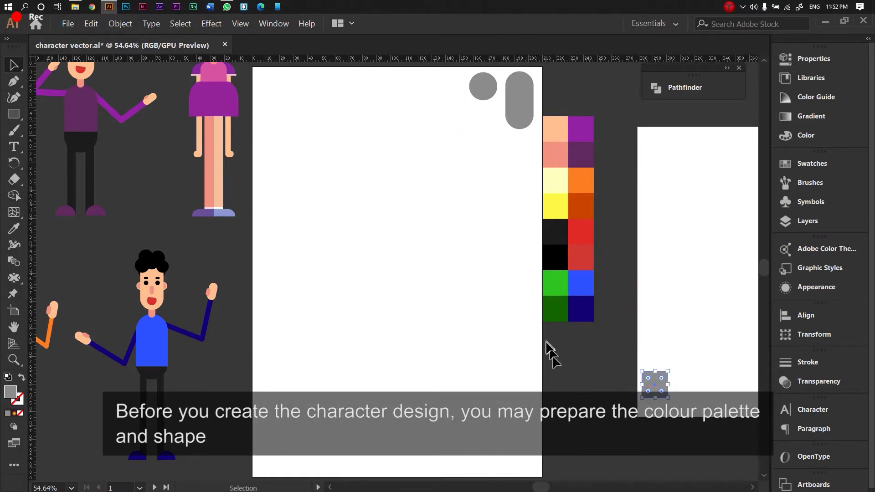
key("ctrl+z")
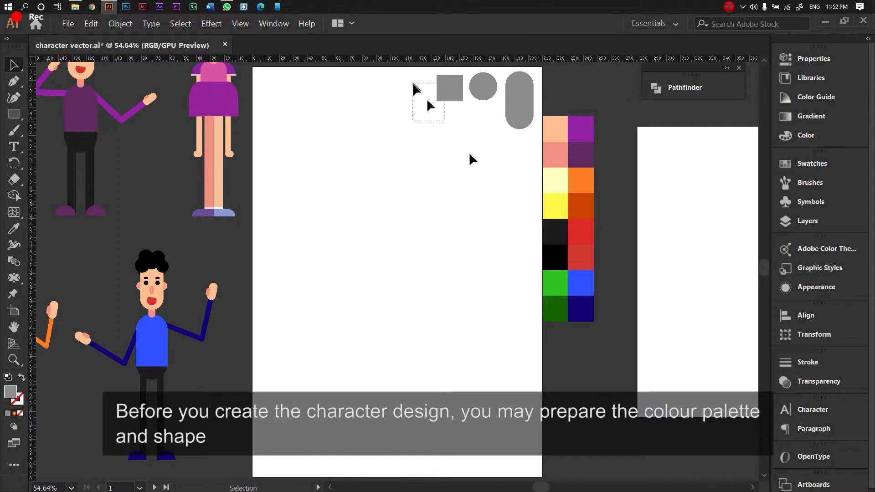
left_click_drag(472, 159, 602, 364)
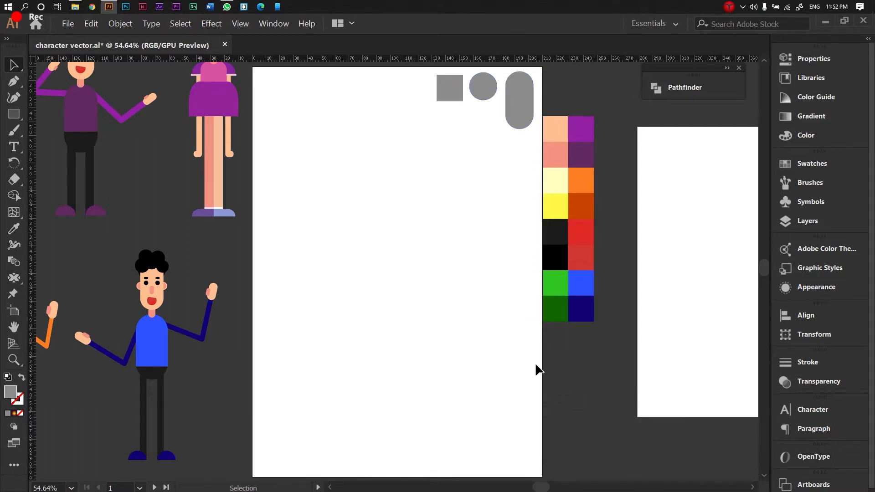
left_click(446, 250)
Select the whole blue-shirted reference character and move it closer to the blank artboard's left edge.
left_click_drag(441, 256, 585, 288)
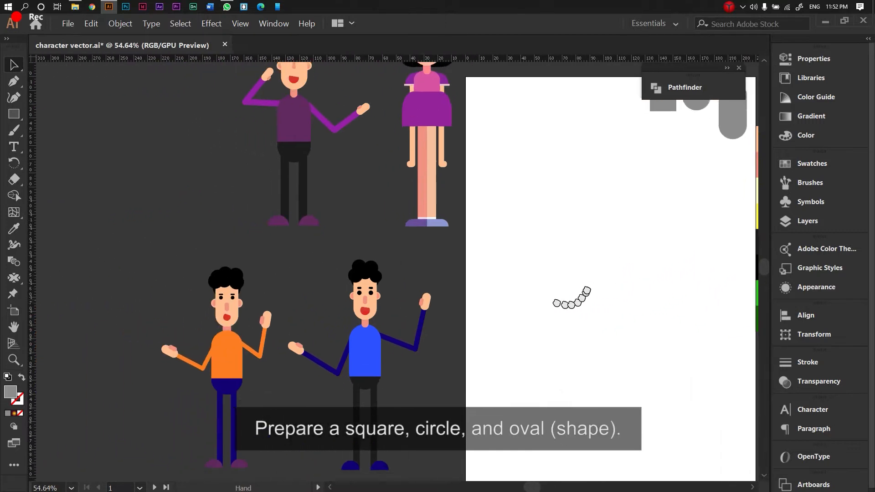
left_click_drag(286, 251, 460, 462)
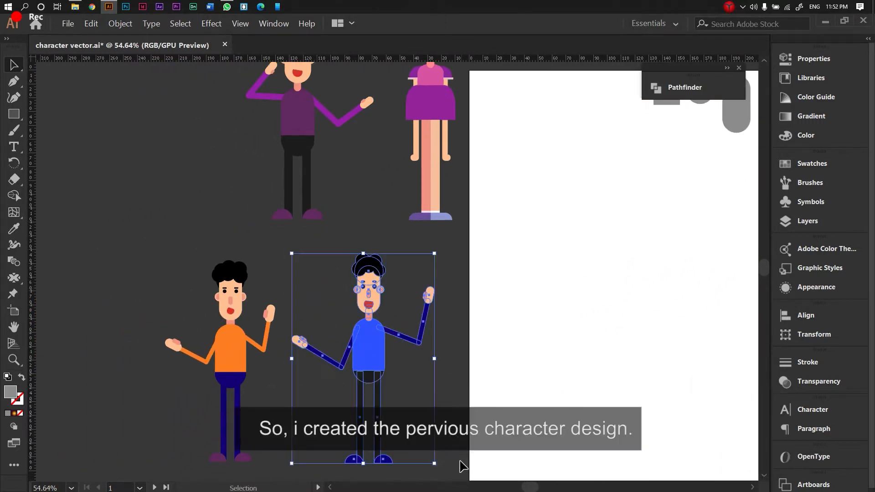
left_click_drag(363, 360, 445, 370)
left_click_drag(518, 386, 453, 374)
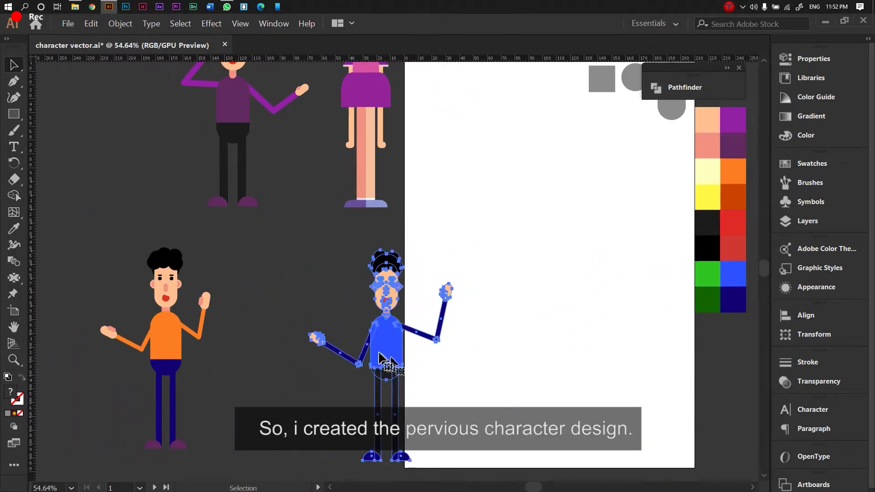
left_click_drag(385, 357, 334, 336)
left_click(514, 303)
Duplicate the grey oval from the prepared shapes and place the copy in the middle of the artboard as the head.
left_click_drag(514, 302, 404, 325)
left_click_drag(201, 245, 252, 316)
left_click(514, 315)
left_click_drag(440, 265, 400, 307)
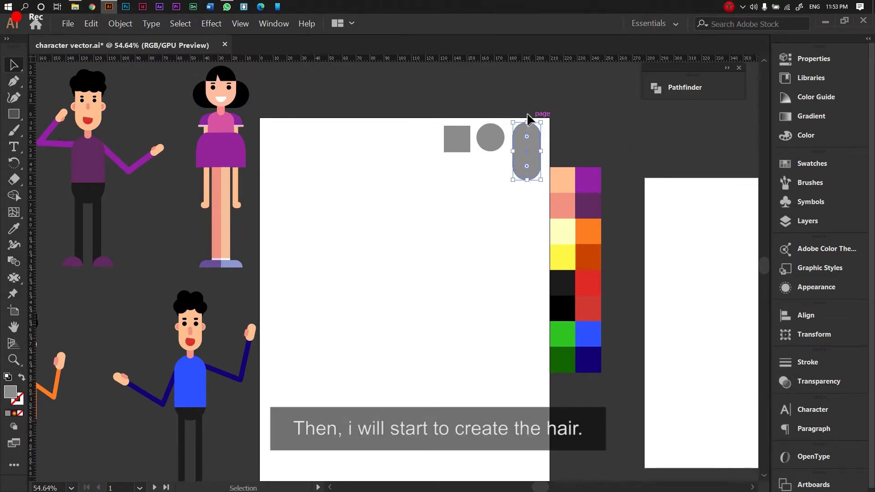
key("a")
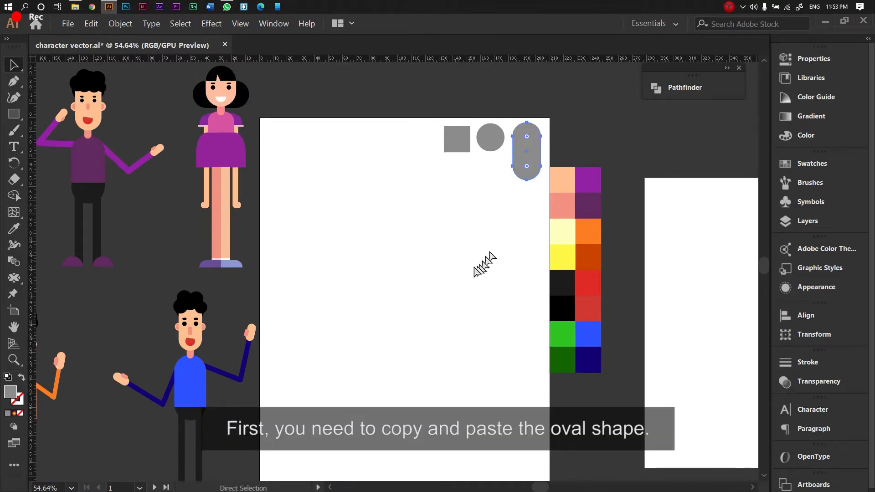
key("ctrl+c")
key("ctrl+v")
left_click_drag(402, 261, 418, 270)
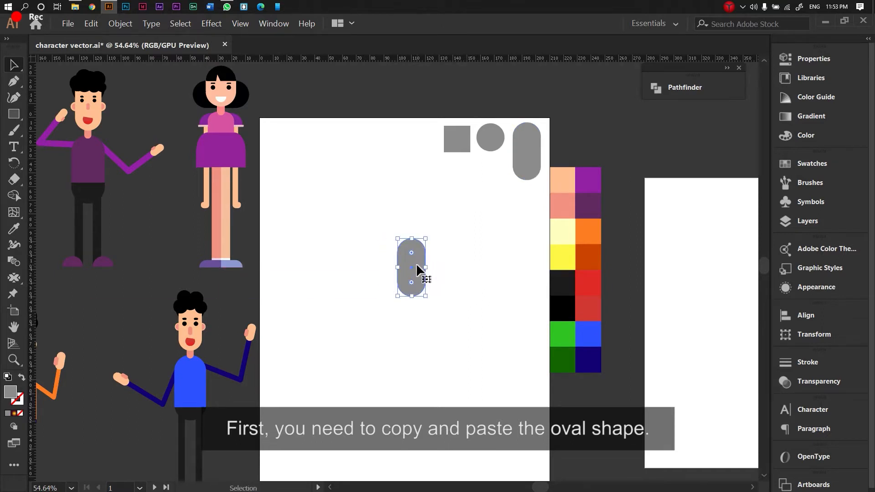
Recolour the copied oval with the light skin tone from the palette using the Eyedropper, and deselect it.
left_click(14, 229)
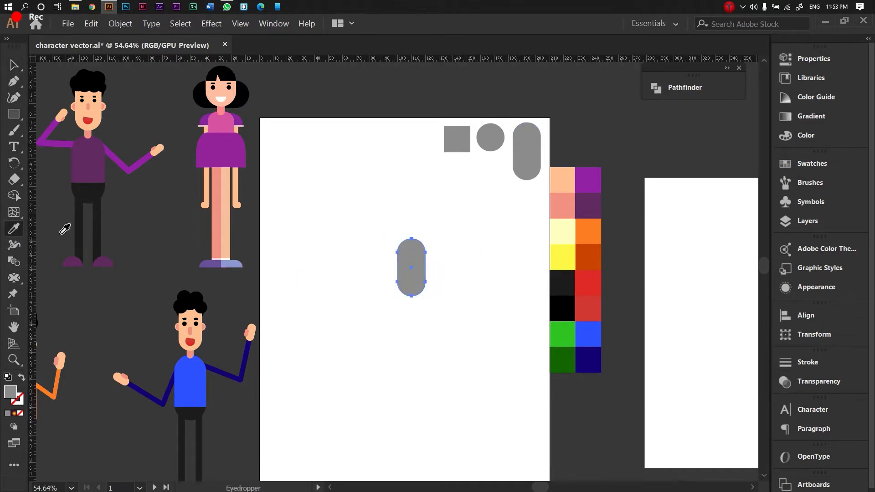
left_click(565, 181)
key("v")
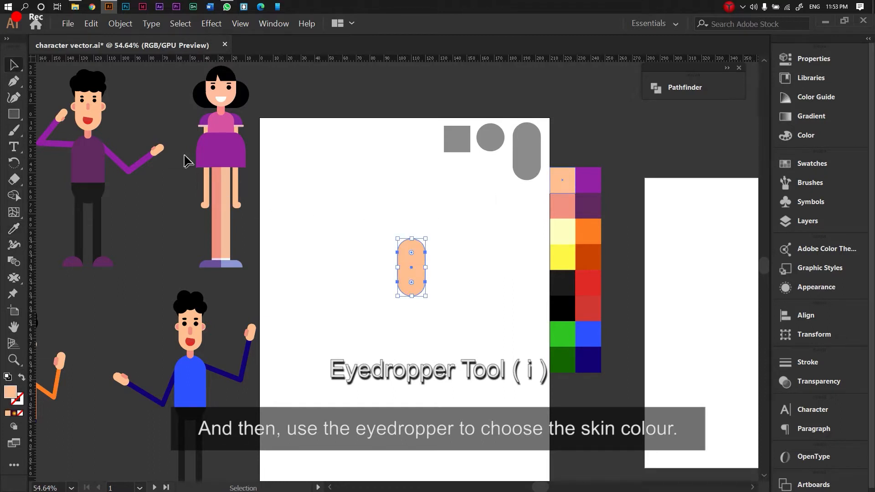
left_click(304, 202)
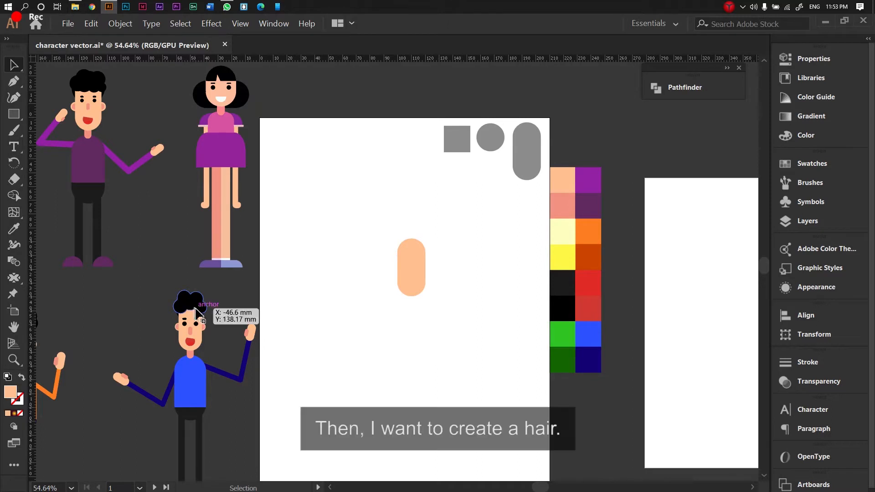
Place a copy of the grey circle over the top of the head oval, sized slightly wider than the head.
scroll(431, 205, "up", 3)
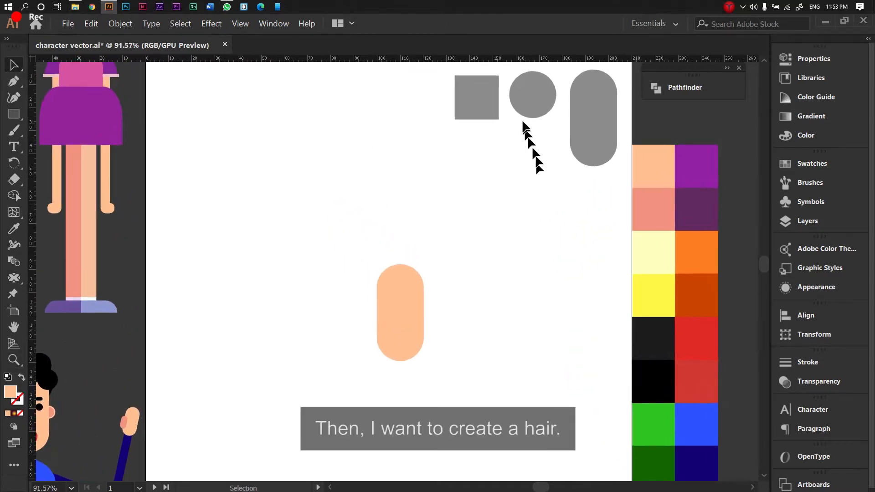
left_click(528, 97)
key("ctrl+c")
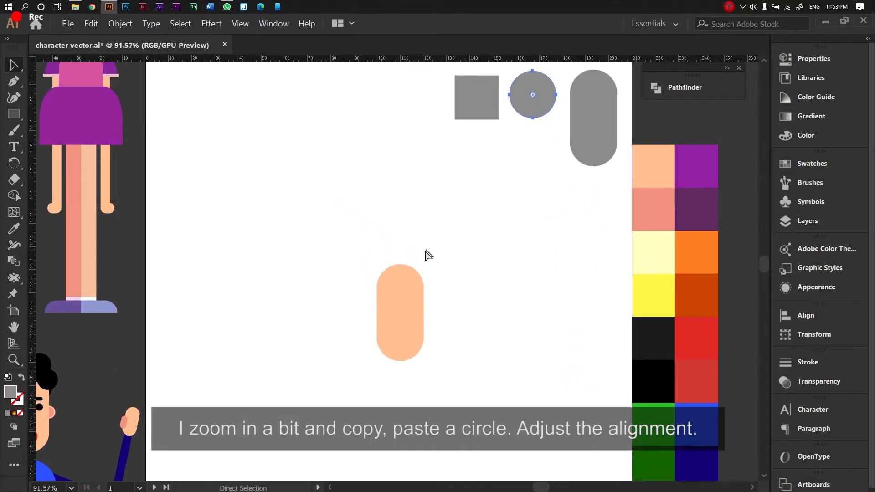
key("ctrl+v")
mouse_move(403, 259)
left_mouse_down()
mouse_move(406, 267)
mouse_move(403, 243)
mouse_move(401, 266)
left_mouse_up()
Send the circle behind the head to the back of the stacking order, and deselect it.
right_click(401, 263)
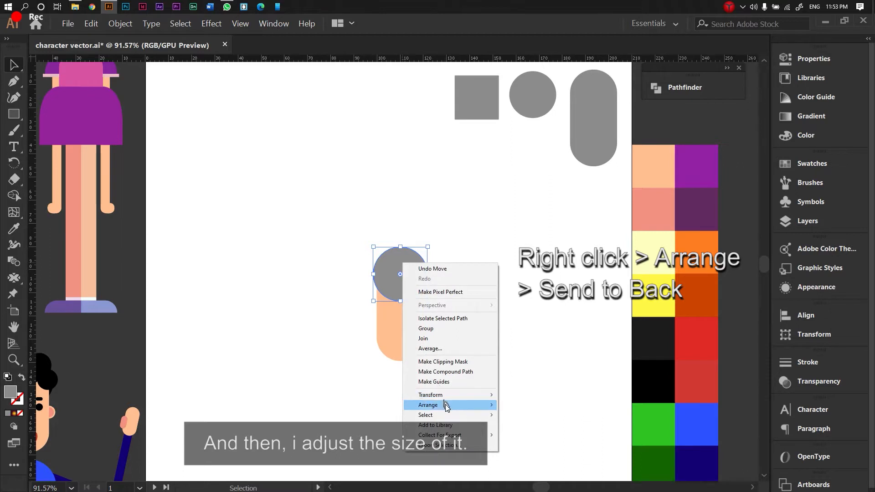
mouse_move(449, 405)
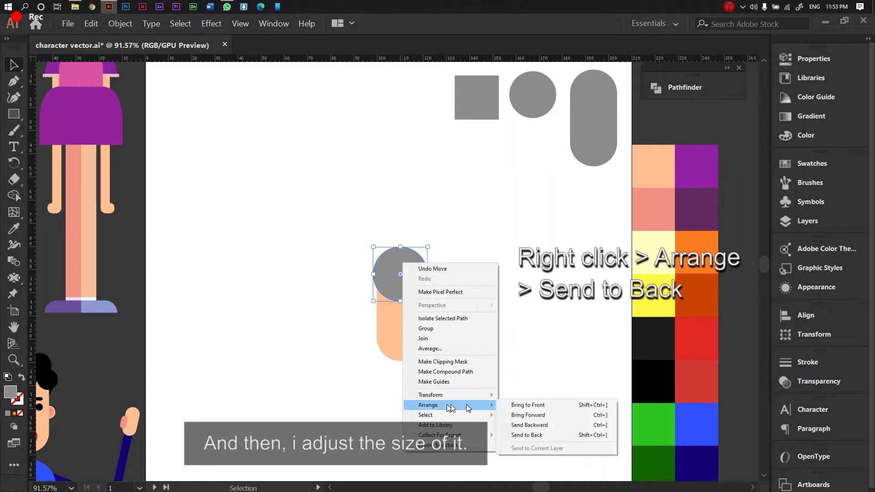
left_click(524, 438)
left_click(501, 353)
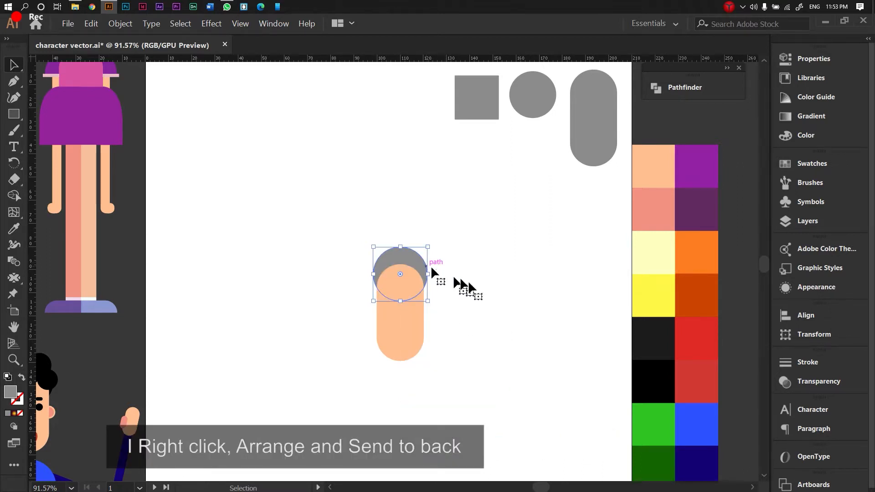
left_click(506, 302)
Using the reference character's curly hair as a guide, place a copy of the grey circle over the head as the first front curl.
scroll(310, 342, "left", 5)
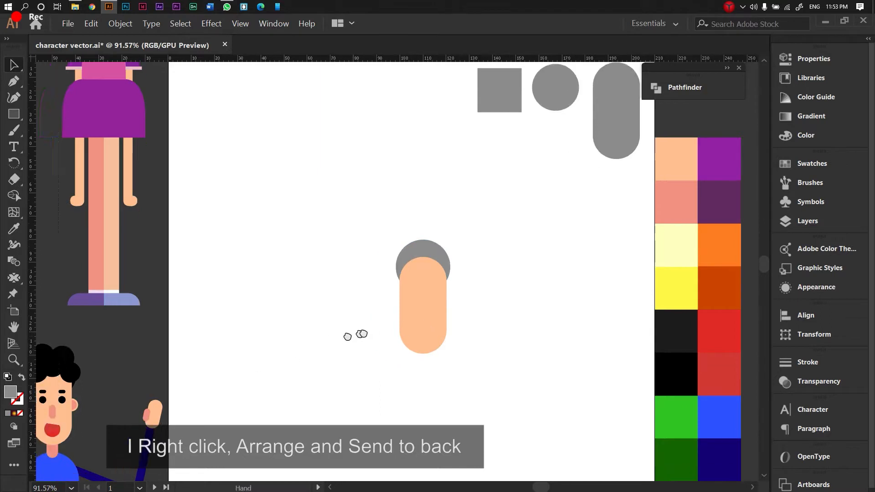
left_click(128, 358)
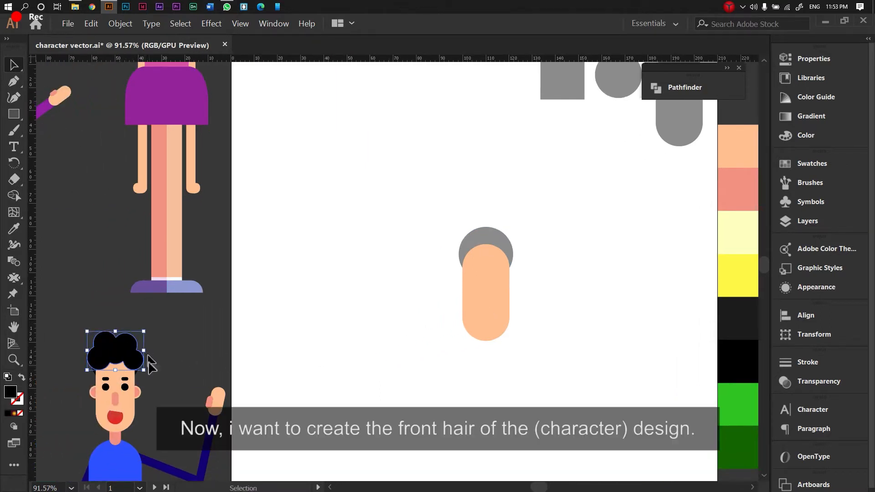
left_click_drag(362, 363, 316, 374)
left_click(453, 366)
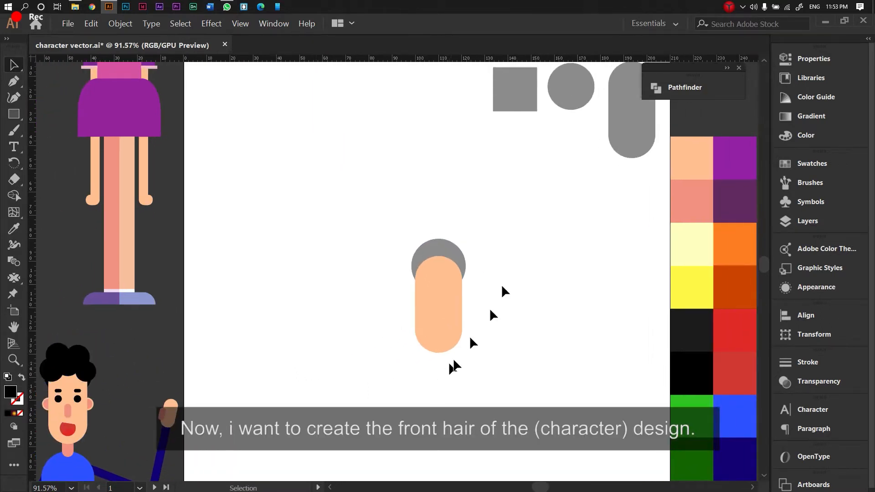
left_click_drag(504, 292, 467, 317)
left_click(528, 130)
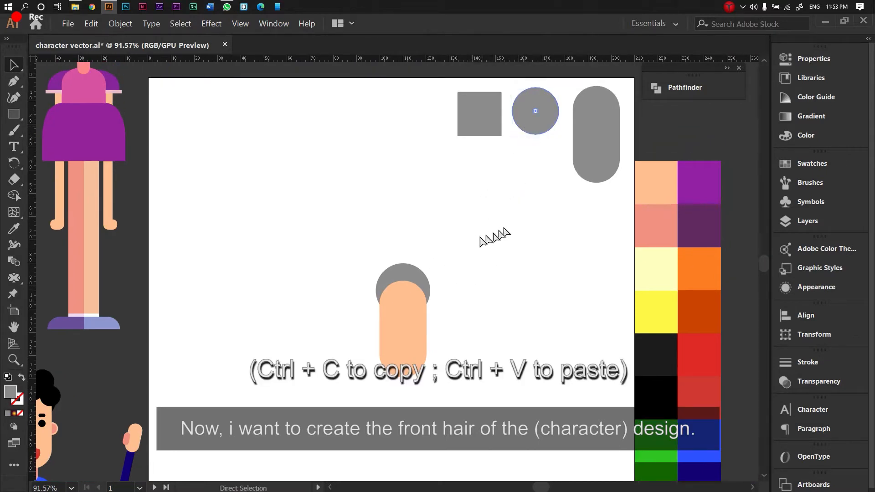
key("ctrl+c")
key("ctrl+v")
left_click_drag(406, 272, 409, 325)
Build the front hair from six overlapping circle copies of varying size arranged across the top of the head.
key("ctrl+c")
key("ctrl+v")
scroll(410, 289, "up", 5)
left_click(455, 342)
left_click_drag(460, 357, 364, 296)
Select all six front hair circles and merge them into one shape with the Pathfinder Unite operation.
left_click(460, 259)
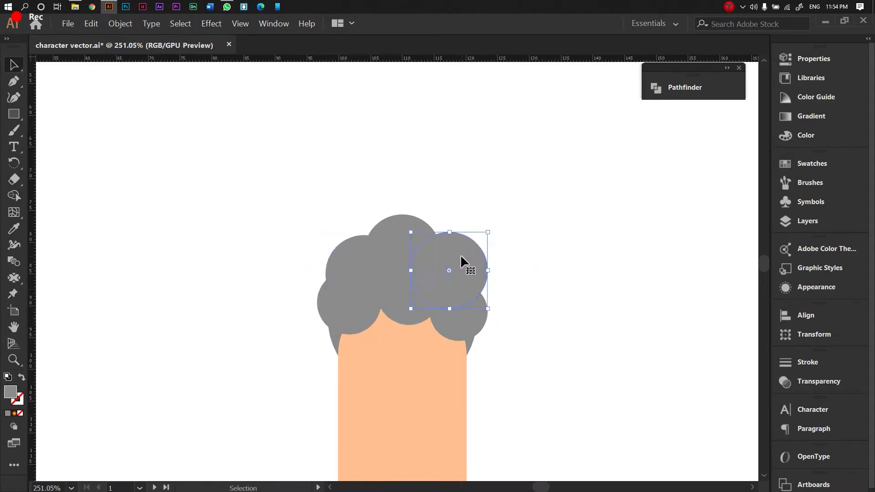
left_click(404, 263, "shift")
left_click(396, 305, "shift")
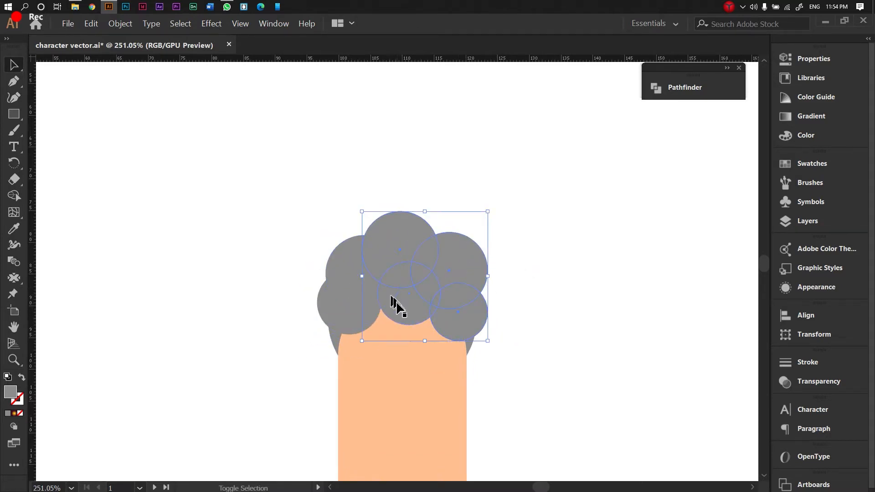
left_click(363, 298, "shift")
left_click(346, 308, "shift")
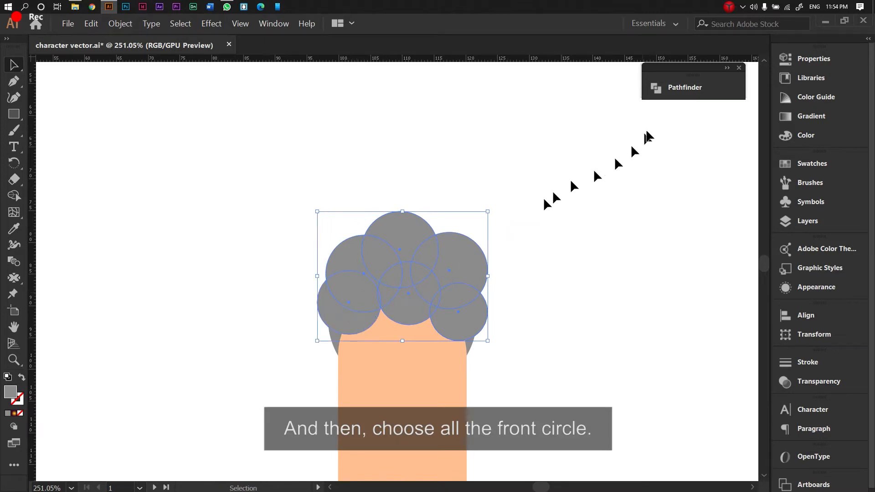
left_click(677, 88)
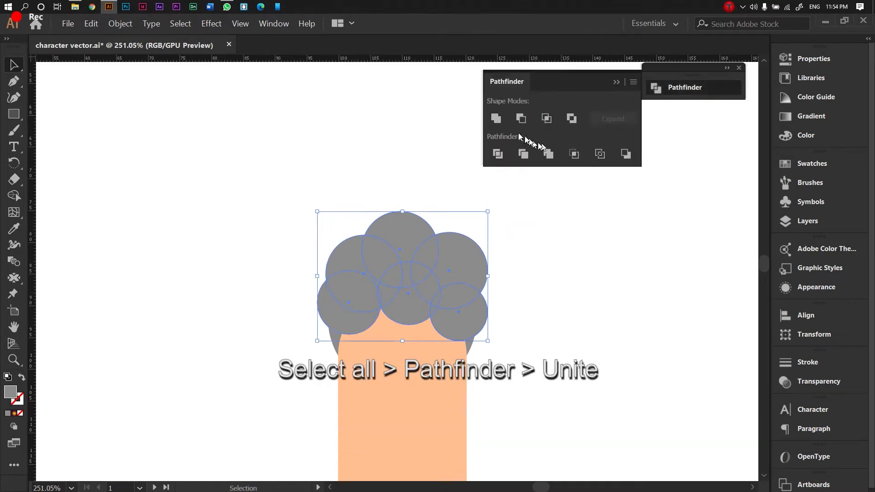
left_click(495, 120)
Select the back hair circle together with the united front hair and recolour both with the palette's black using the Eyedropper.
key("ctrl+minus")
key("ctrl+minus")
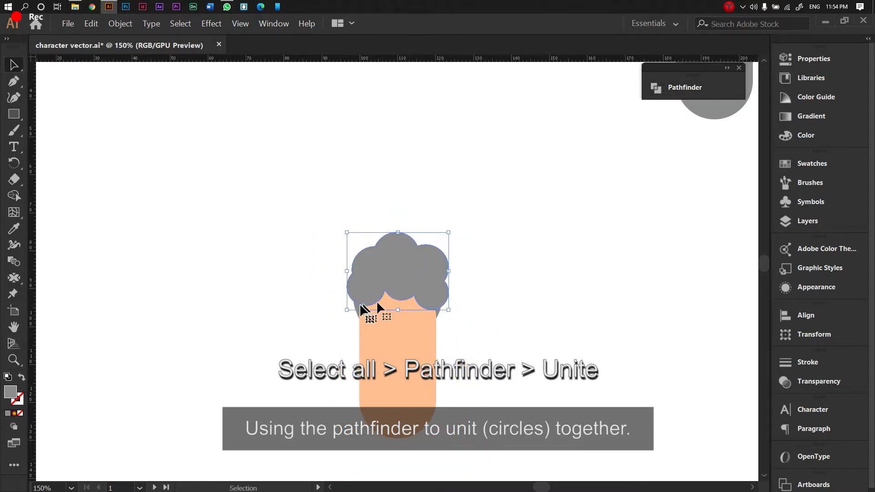
left_click(359, 306)
left_click(381, 287, "shift")
left_click_drag(524, 282, 507, 285)
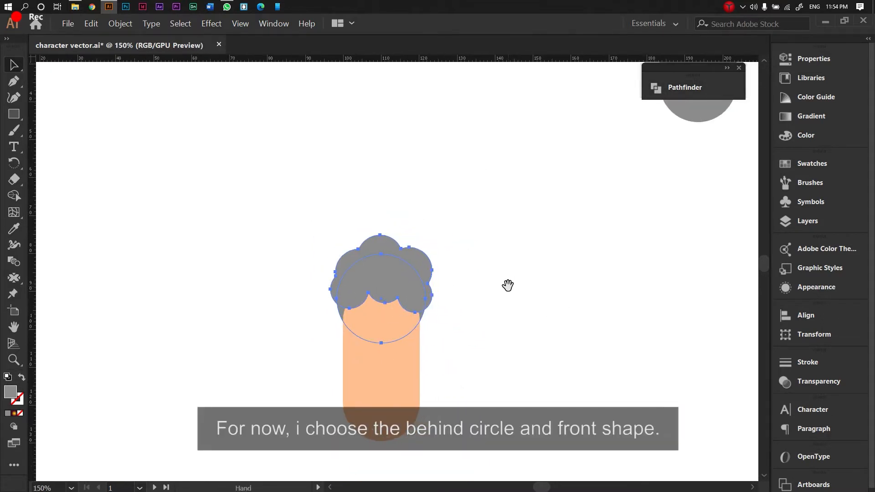
key("ctrl+0")
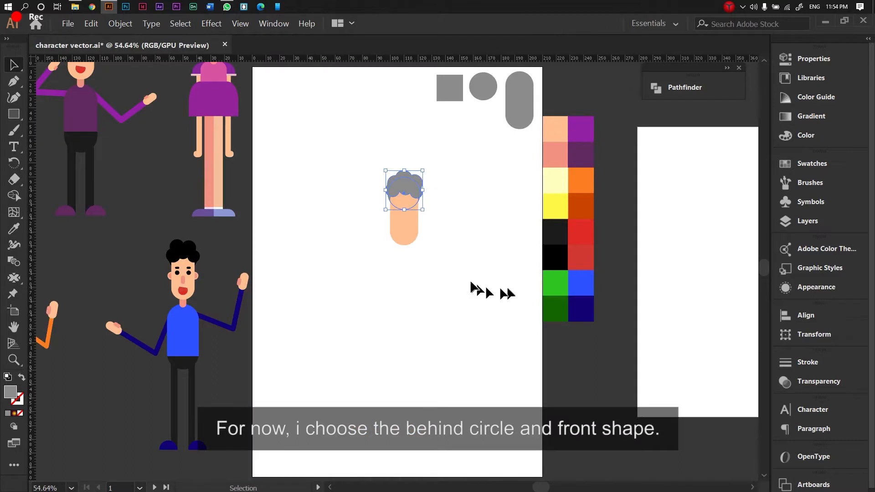
left_click(13, 229)
left_click(555, 256)
Examine the black hair up close and compare the head with the blue-shirted reference character's face.
key("z")
left_click(449, 243)
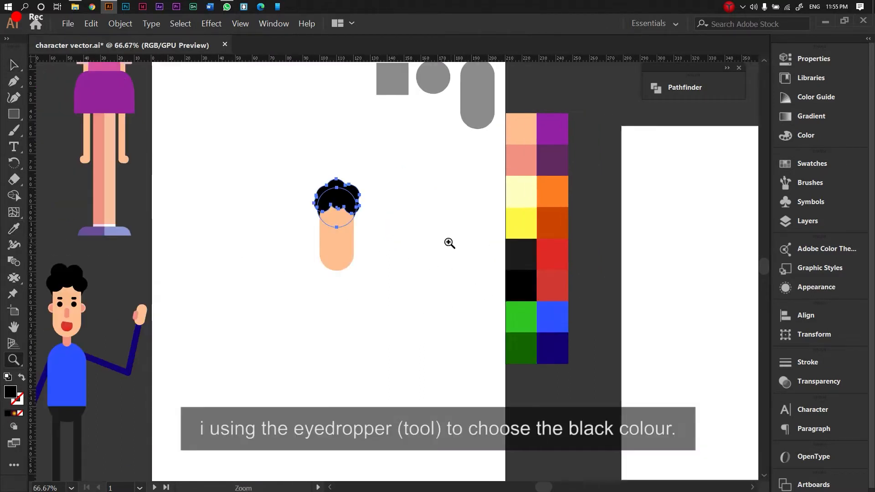
double_click(358, 236)
key("v")
left_click(316, 328)
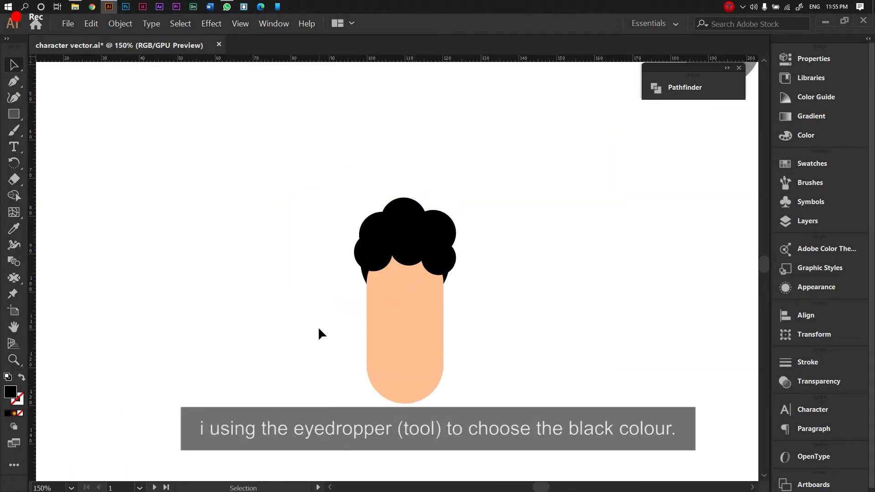
key("ctrl+minus")
key("ctrl+minus")
left_click_drag(373, 333, 400, 293)
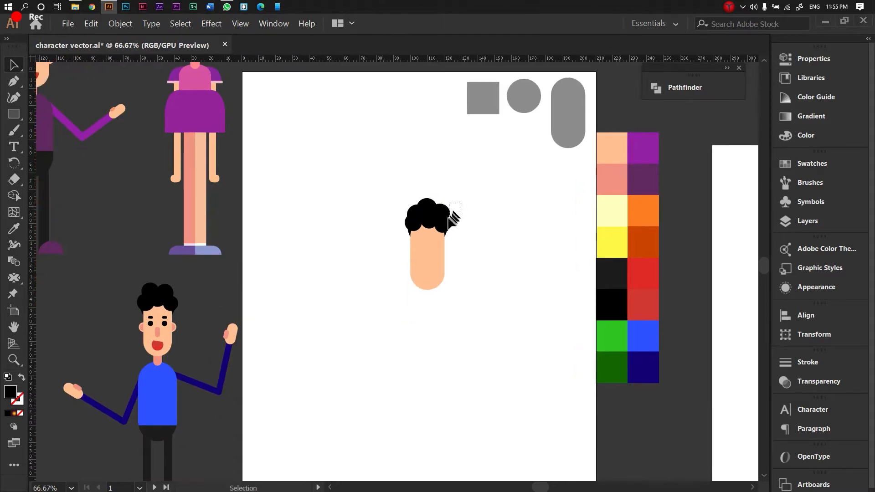
left_click_drag(448, 218, 435, 227)
left_click(305, 278)
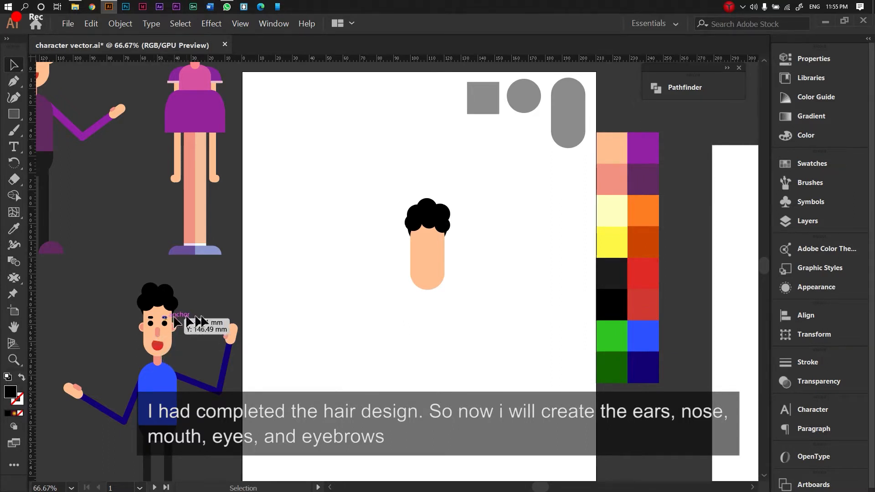
Place a copy of the grey circle on the left half of the face, scaled down to a small eye.
key("z")
left_click_drag(516, 261, 547, 274)
left_click_drag(503, 218, 532, 285)
left_click(558, 120)
key("ctrl+c")
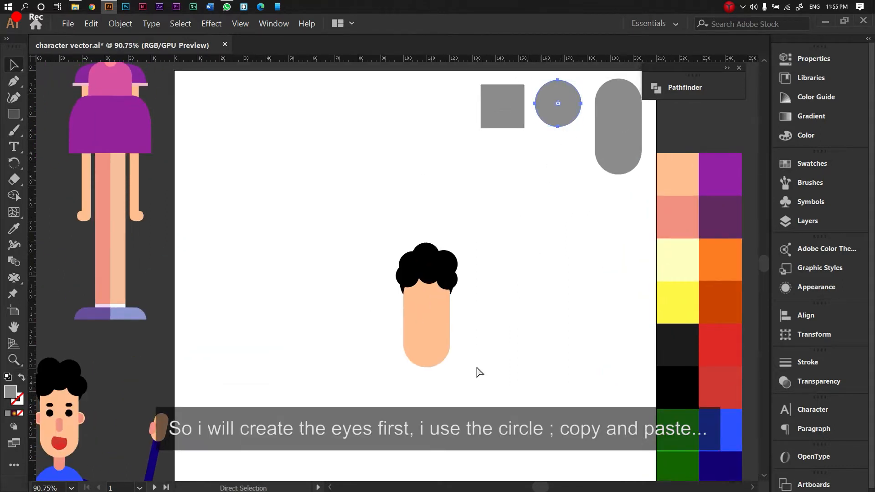
key("ctrl+v")
left_click_drag(403, 277, 381, 327)
key("z")
Recolour the small eye circle black by sampling the hair with the Eyedropper.
left_click(16, 229)
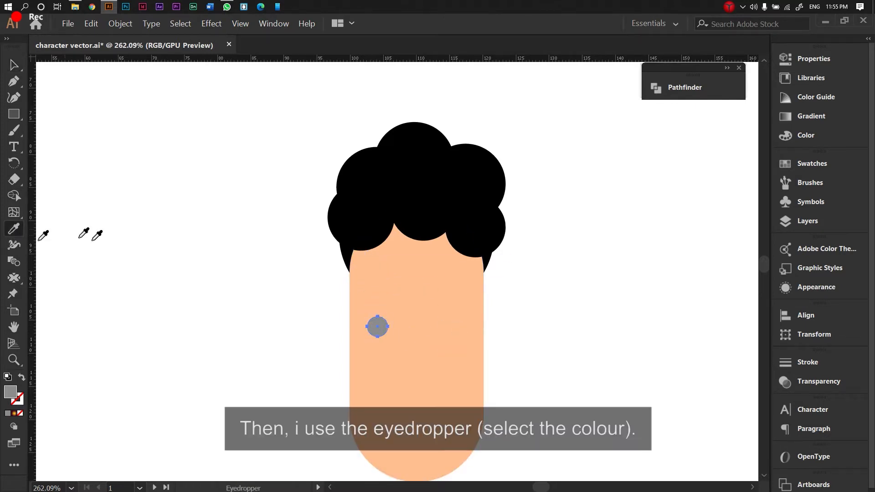
left_click(360, 207)
key("v")
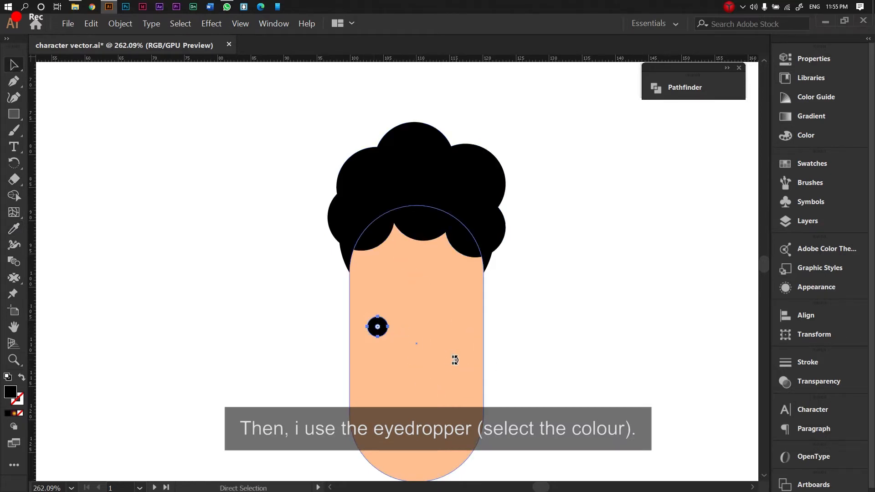
Duplicate the black eye circle and place the copy level with it on the right half of the face.
key("ctrl+c")
key("ctrl+v")
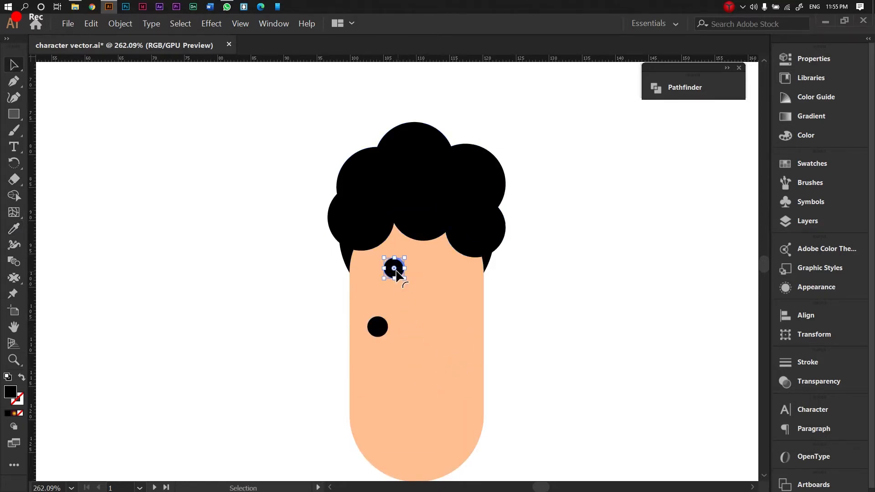
left_click_drag(396, 272, 446, 329)
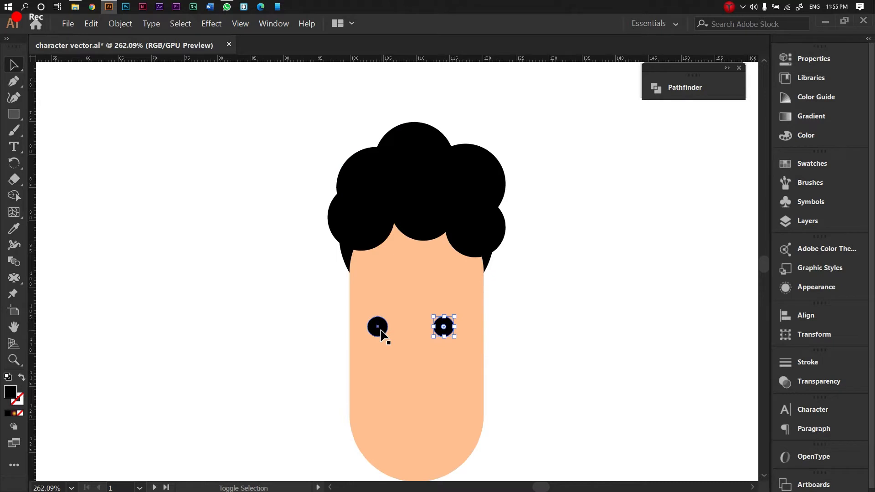
Group the two eye circles and move the pair slightly higher, centred across the width of the face.
left_click(380, 330, "shift")
right_click(381, 332)
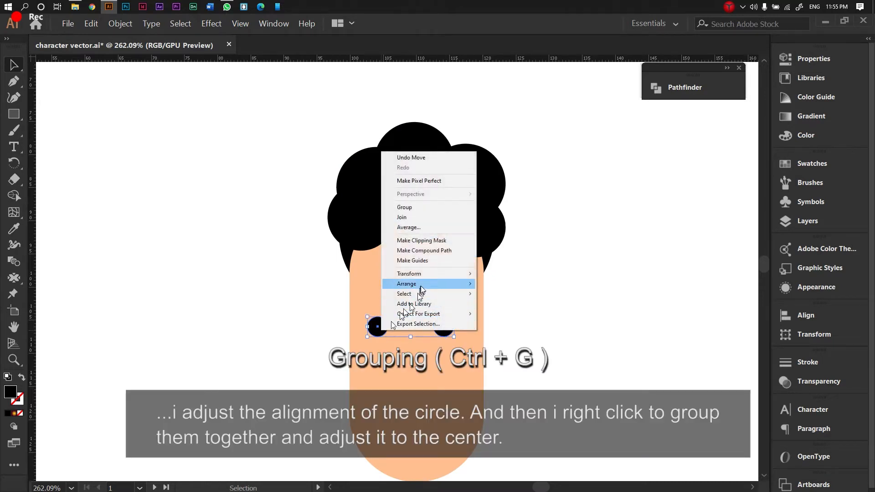
left_click(425, 208)
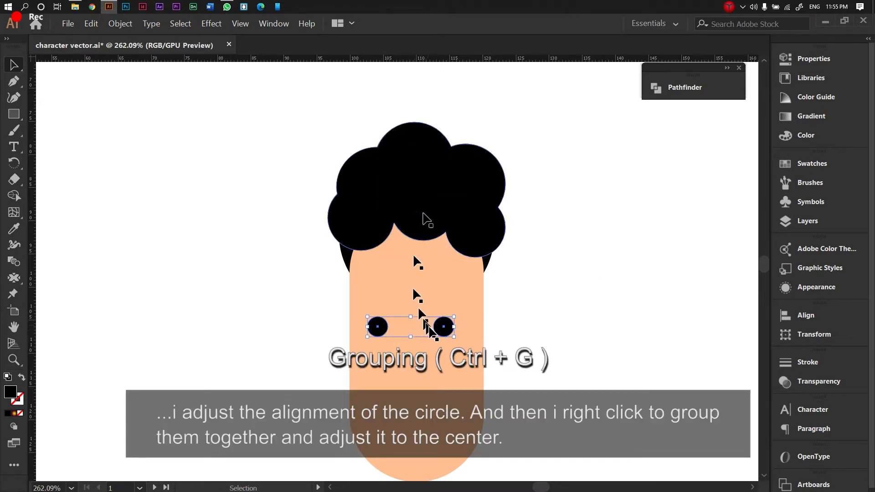
mouse_move(441, 336)
left_mouse_down()
mouse_move(451, 332)
mouse_move(447, 319)
left_mouse_up()
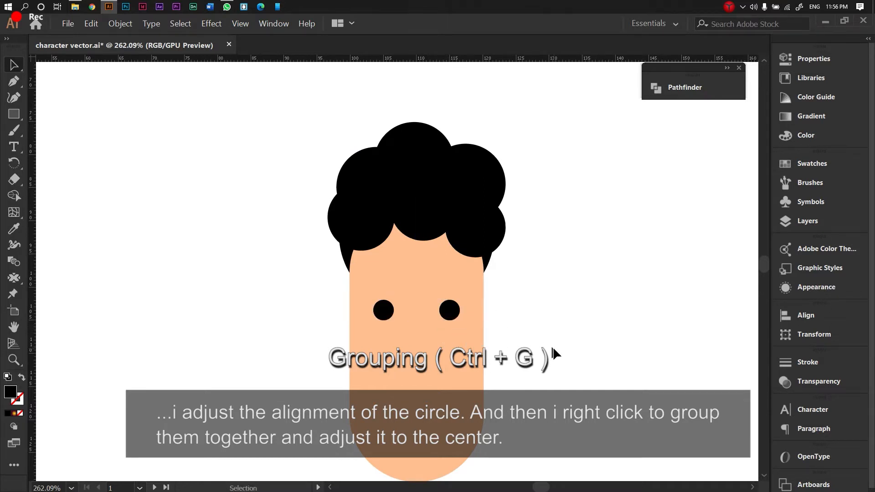
Paste a copy of the grey pill shape into the empty area above and beside the head.
key("ctrl+minus")
key("ctrl+minus")
left_click_drag(538, 280, 508, 406)
left_click(652, 165)
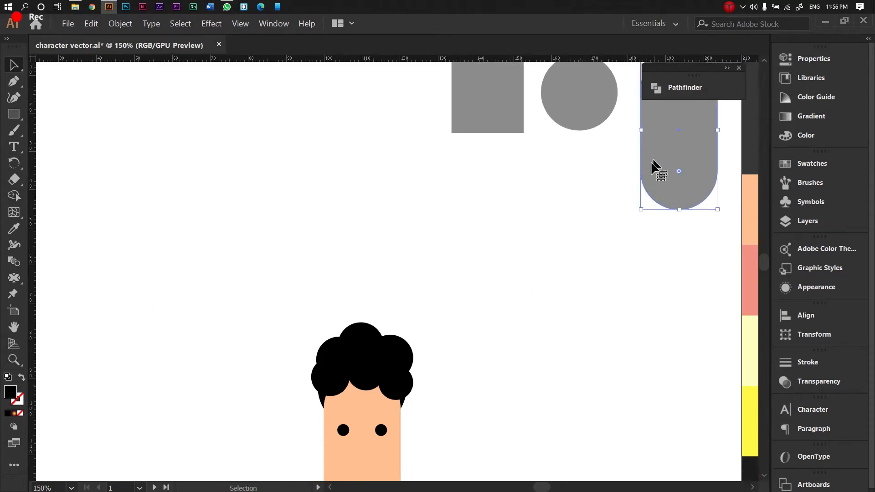
left_click_drag(558, 247, 468, 302)
key("ctrl+c")
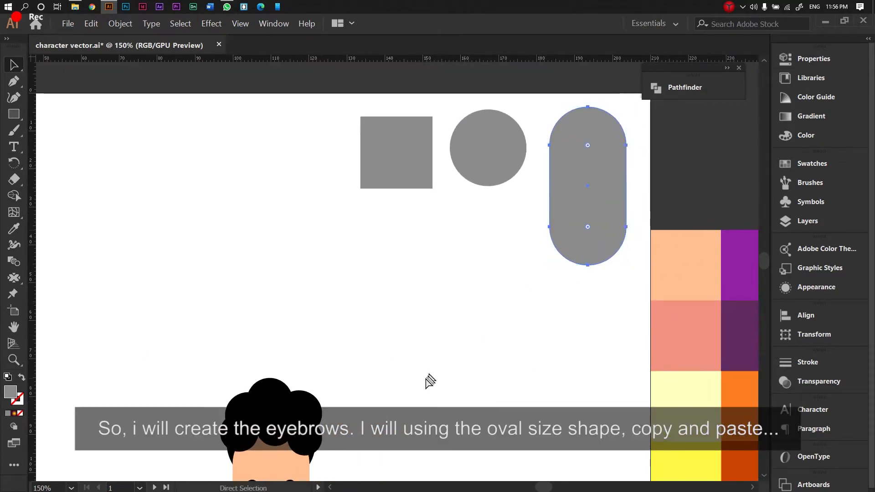
key("ctrl+v")
left_click_drag(417, 395, 455, 312)
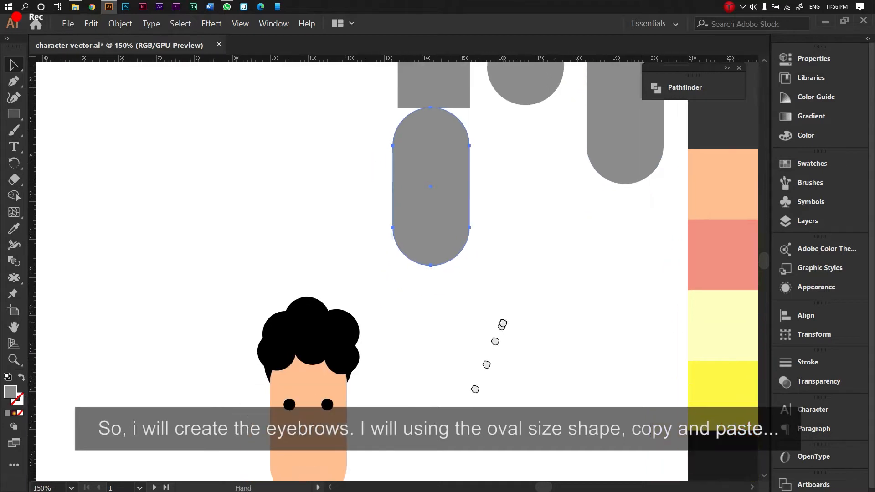
Rotate the copied grey pill by 90 degrees so that it lies horizontally.
left_click(14, 164)
left_click_drag(438, 136, 488, 199)
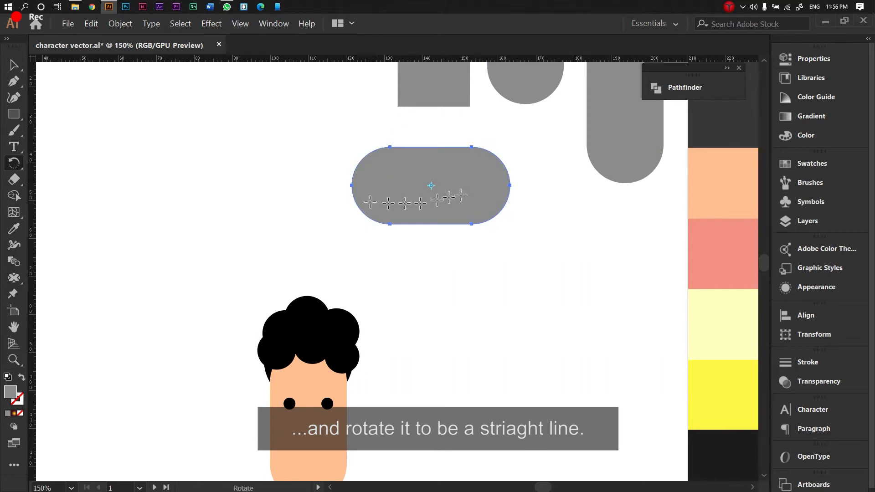
key("v")
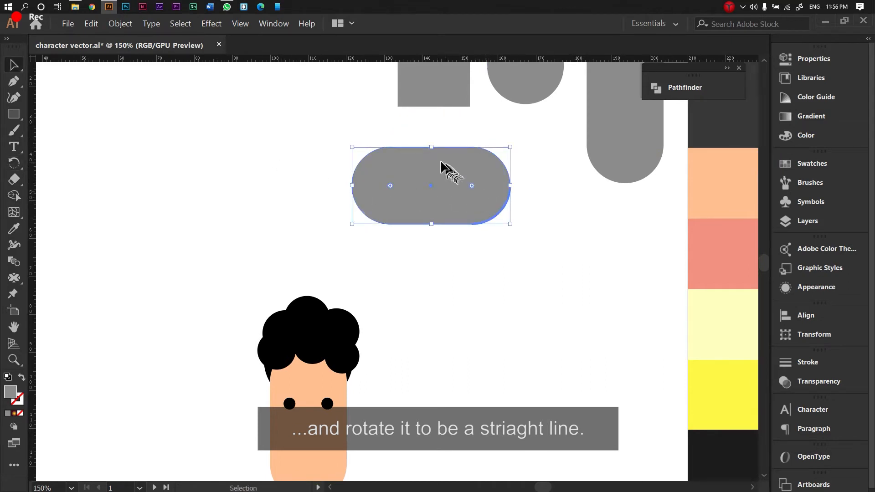
Scale the grey pill to an eyebrow as wide as the eye, place it above the right eye and duplicate it above the left eye.
left_click_drag(432, 150, 554, 479)
key("z")
key("space")
left_click_drag(482, 424, 563, 229)
key("v")
left_click_drag(503, 221, 513, 185)
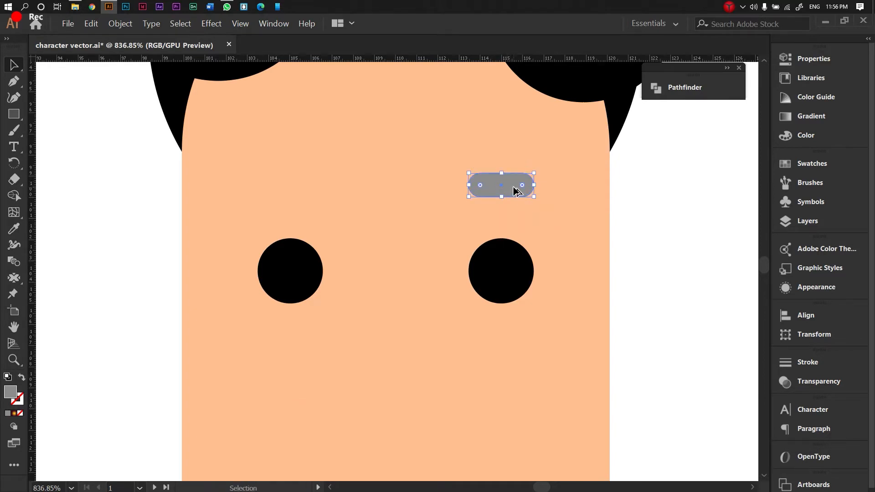
left_click_drag(516, 190, 302, 189)
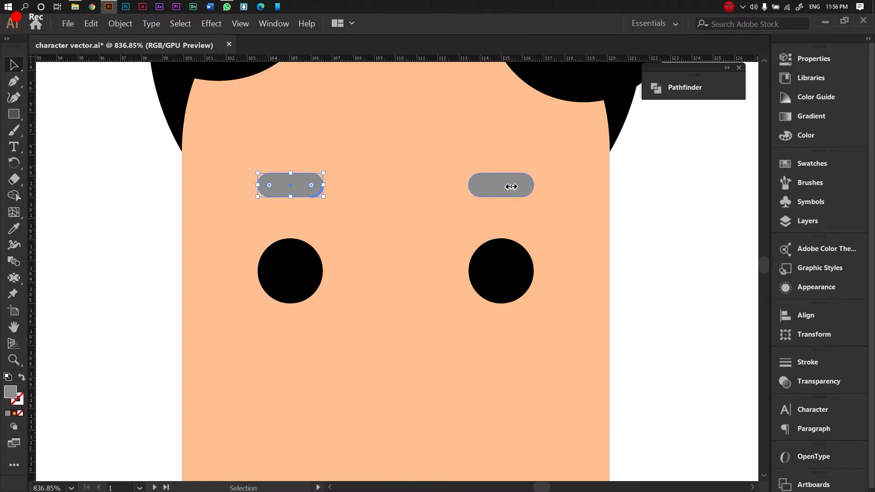
Select both grey eyebrows and recolour them black by sampling the hair with the Eyedropper.
left_click(510, 187)
left_click(282, 184, "shift")
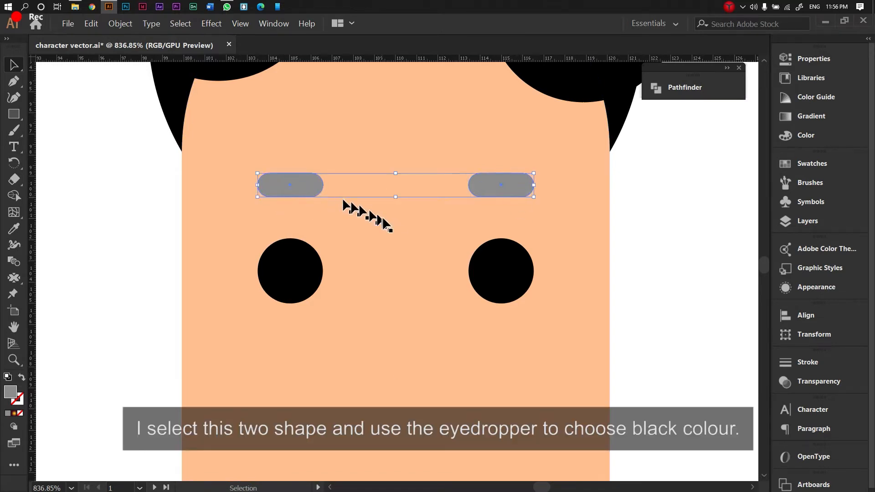
key("ctrl+minus")
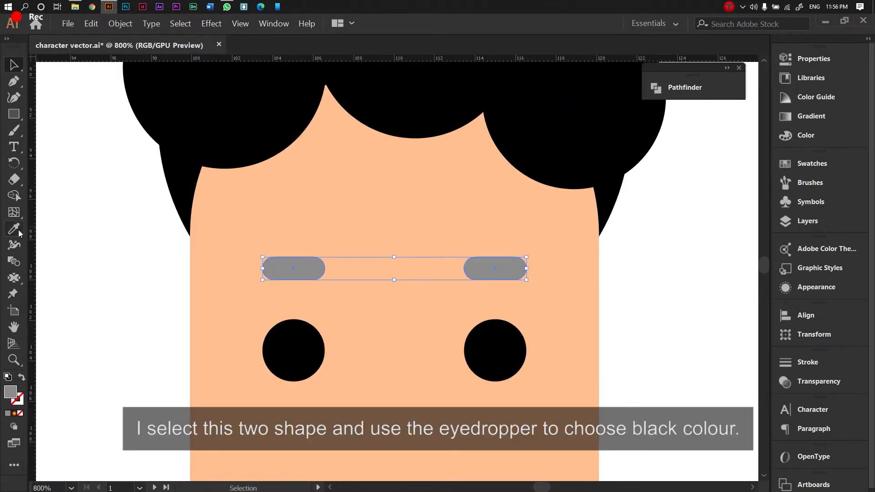
left_click(18, 232)
left_click(168, 177)
key("v")
left_click(127, 280)
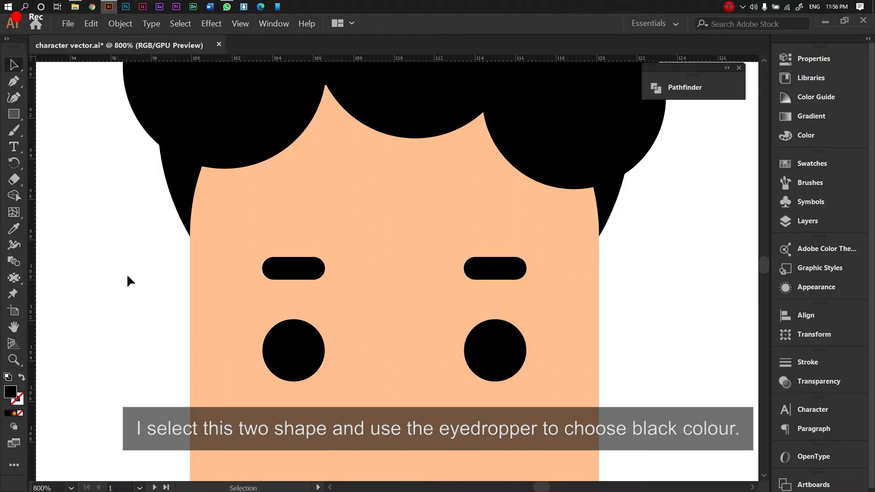
Paste a copy of the grey pill shape for the nose and place it just right of the head, outside isolation mode.
key("ctrl+minus")
key("ctrl+minus")
key("ctrl+minus")
key("ctrl+minus")
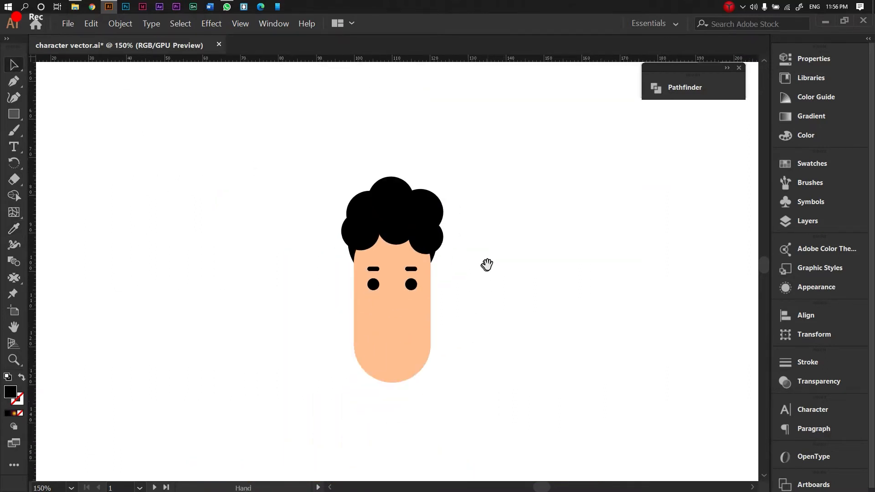
key("ctrl+minus")
left_click_drag(520, 311, 641, 272)
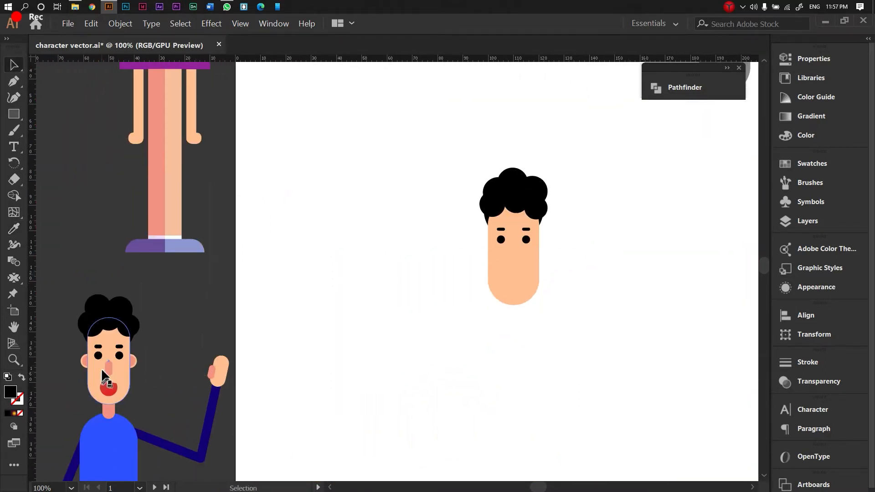
left_click_drag(383, 327, 235, 424)
double_click(576, 171)
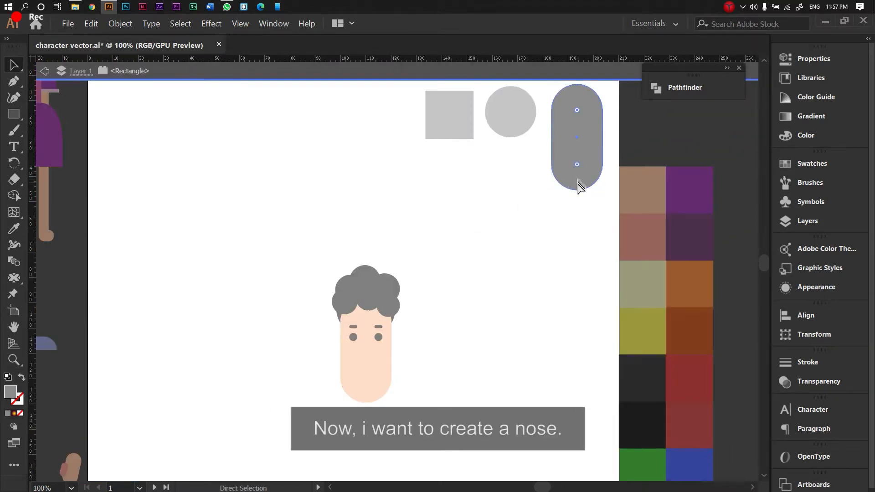
key("ctrl+c")
key("ctrl+v")
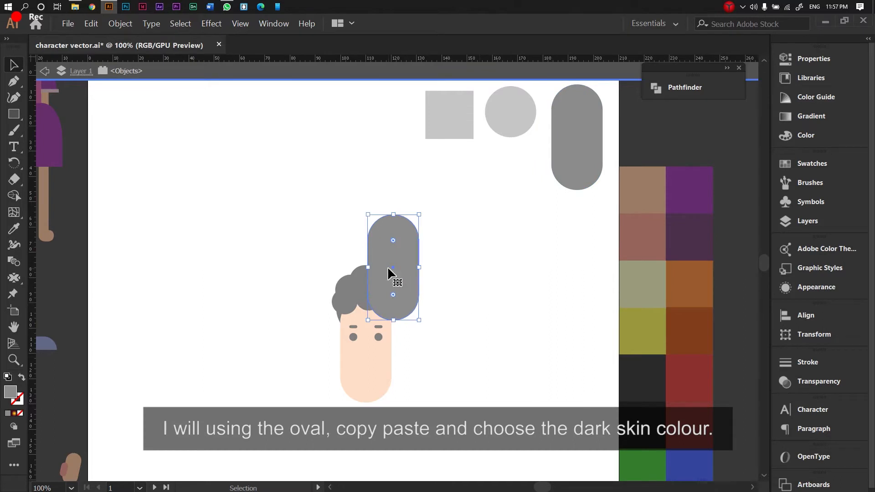
key("Escape")
left_click_drag(393, 271, 450, 340)
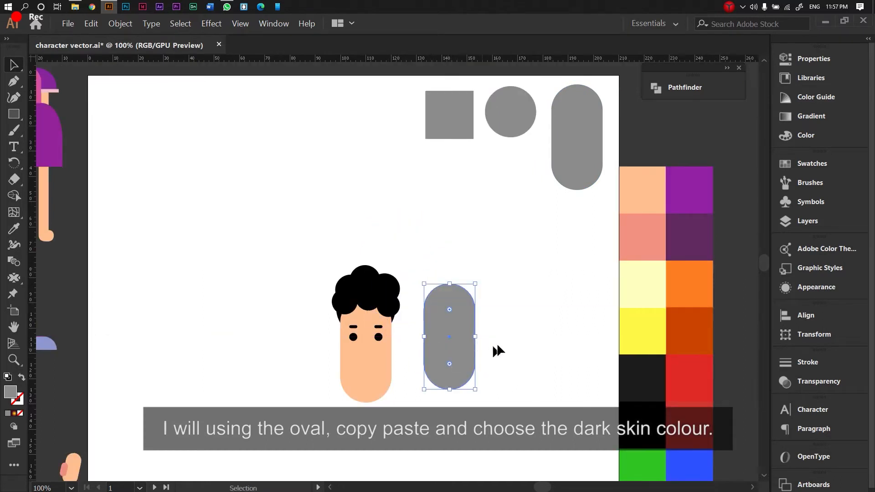
Recolour the copied pill with the palette's dark skin pink and scale it down to a nose centred below the eyes.
left_click(13, 229)
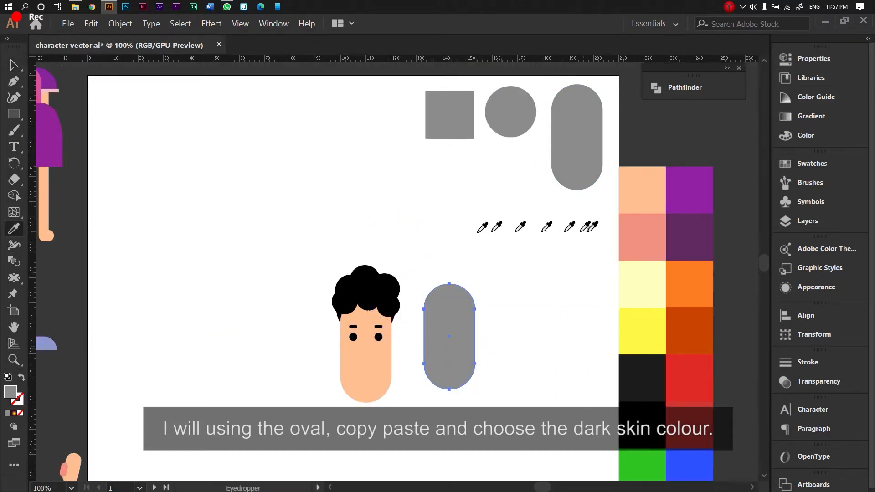
left_click(642, 237)
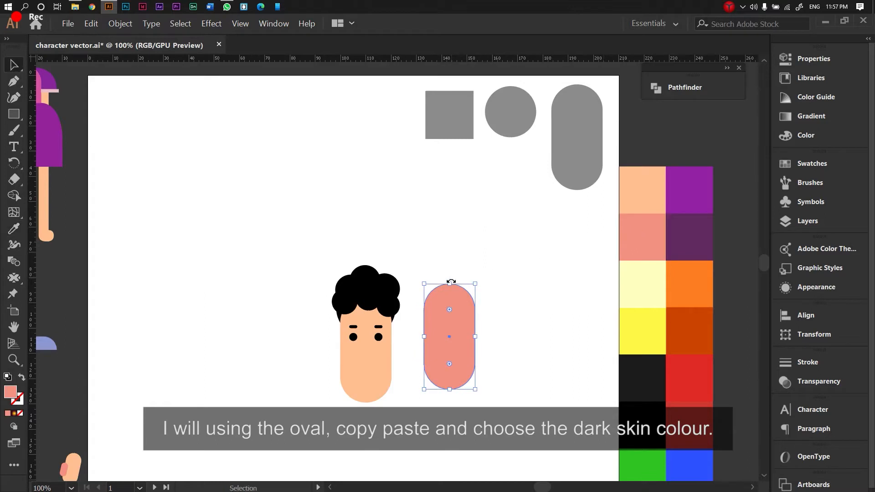
left_click_drag(450, 283, 365, 359)
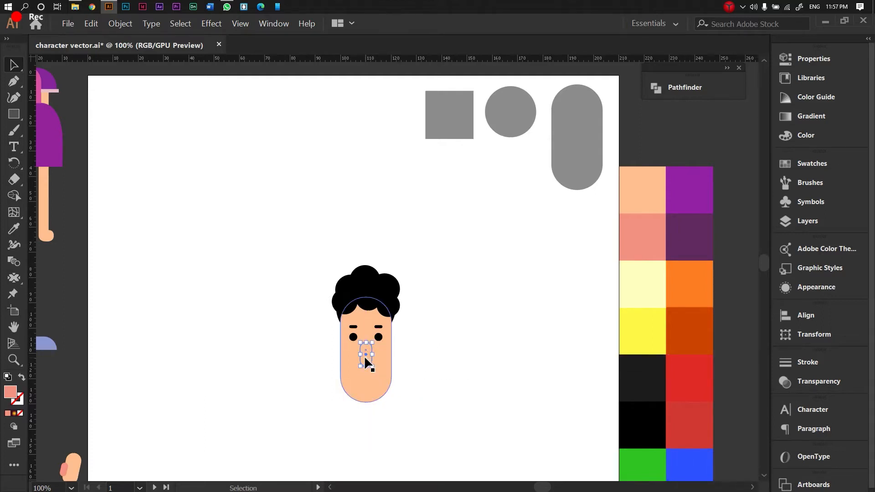
Bring the nose to the front of the face and make it slightly smaller.
right_click(365, 359)
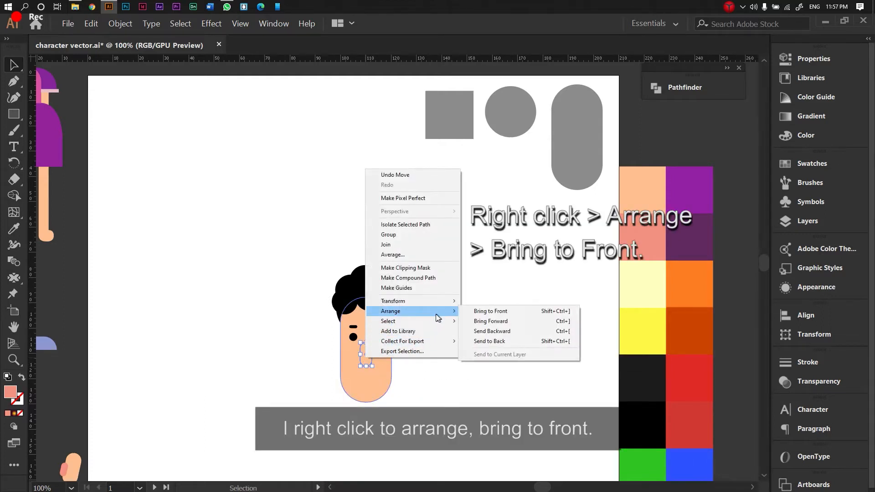
mouse_move(418, 314)
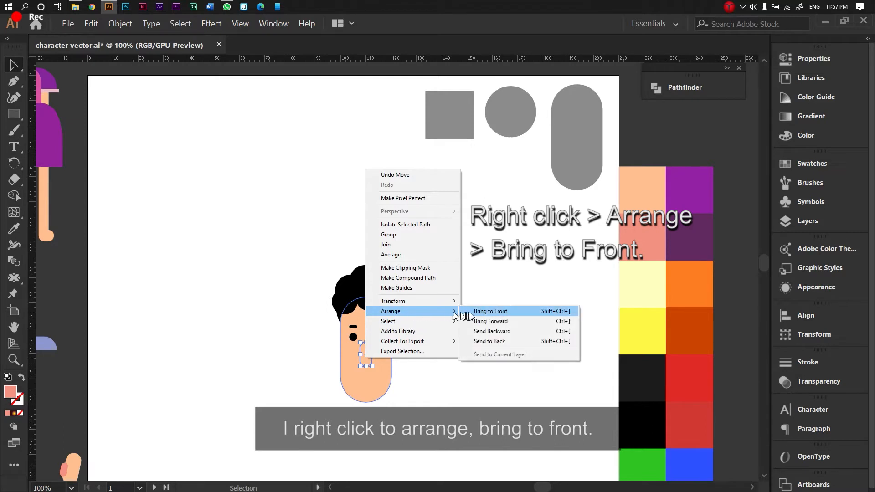
left_click(490, 311)
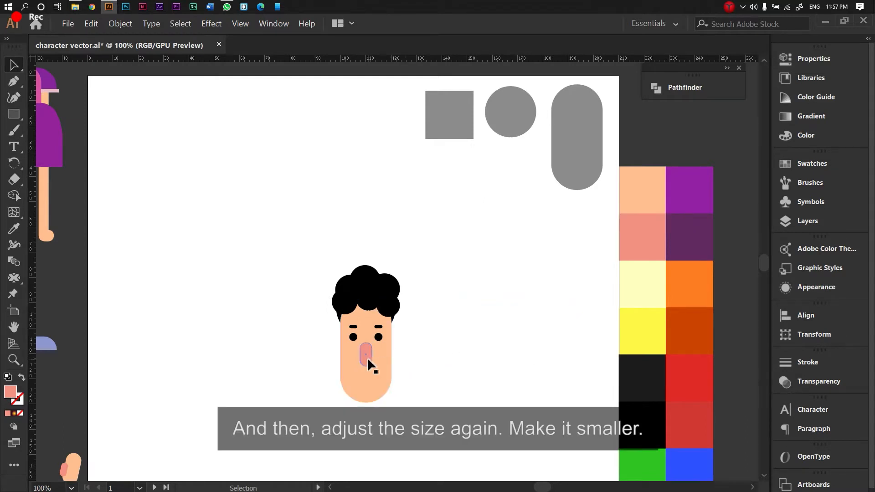
left_click_drag(368, 365, 368, 363)
left_click(445, 360)
Paste a copy of the grey circle for the ear and place it to the right of the head.
left_click_drag(440, 367, 550, 222)
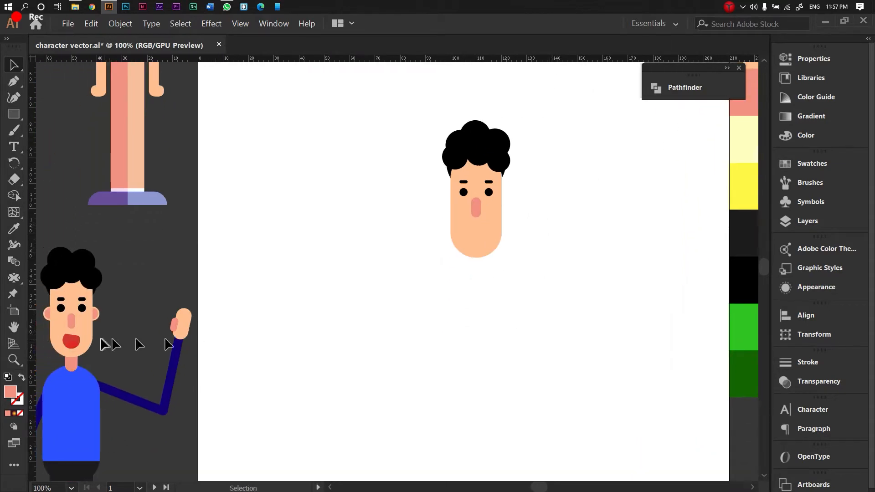
left_click_drag(352, 296, 230, 364)
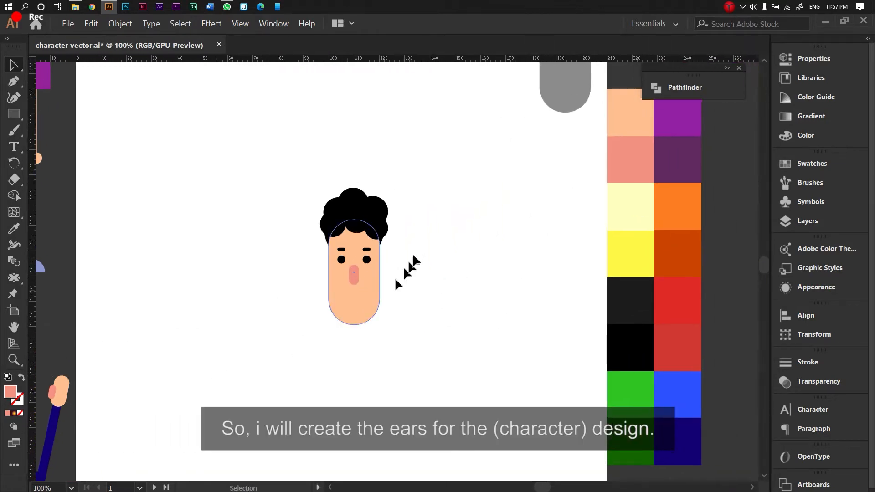
left_click_drag(395, 279, 414, 345)
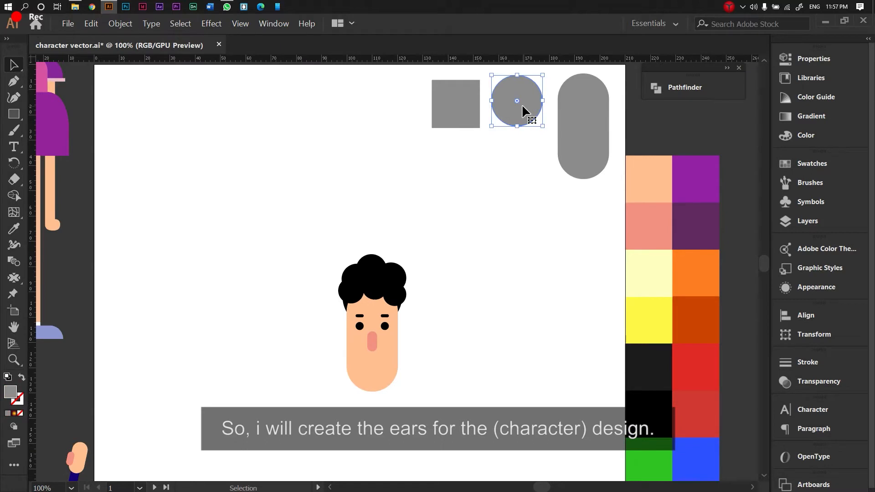
key("ctrl+c")
key("ctrl+v")
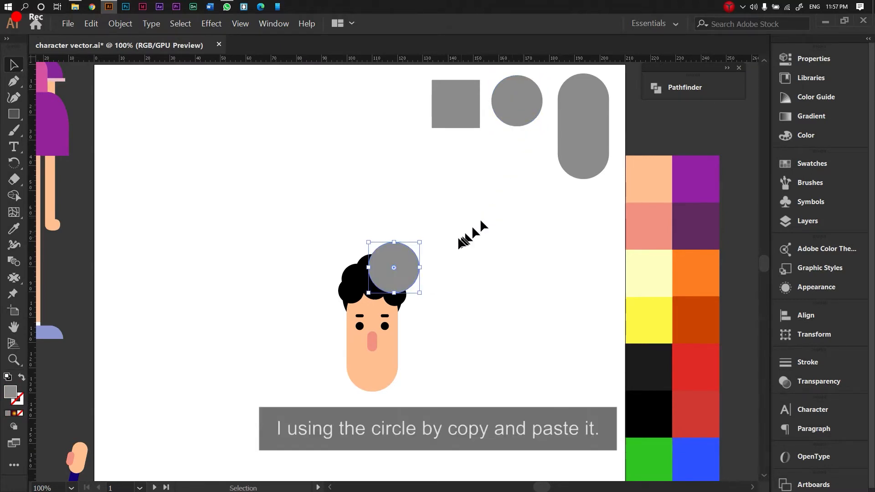
left_click_drag(401, 270, 458, 298)
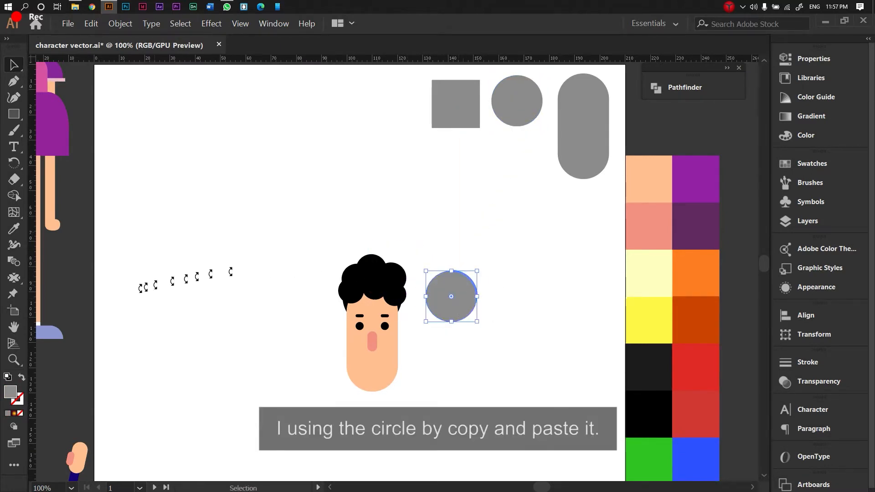
Recolour the copied ear circle with the palette's light skin colour using the Eyedropper.
left_click(10, 232)
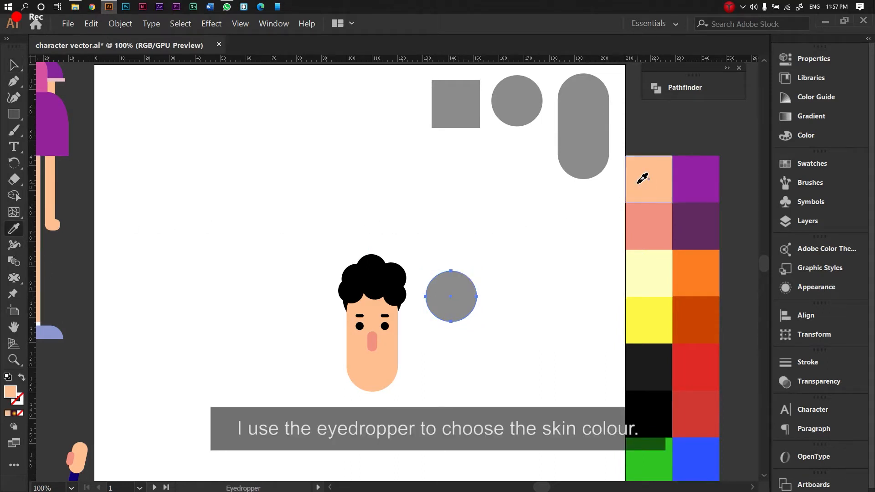
left_click(642, 178)
left_click(14, 66)
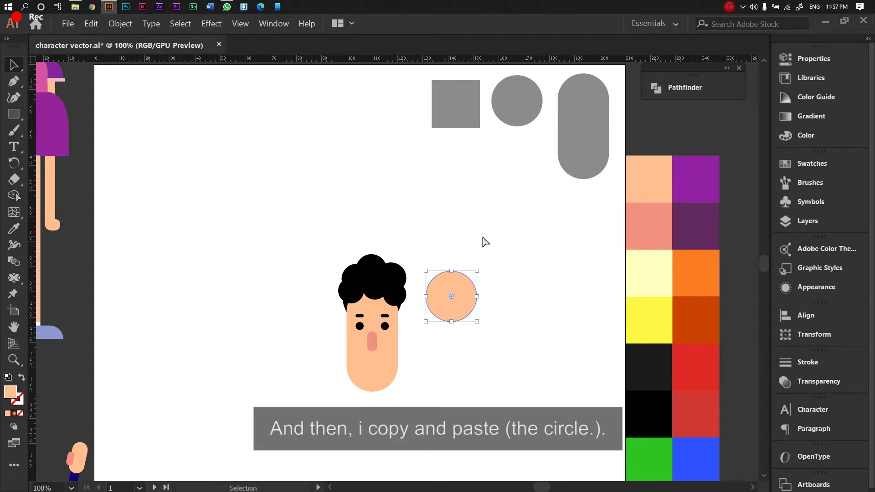
Duplicate the skin-coloured circle exactly over the original and scale the copy down about its centre for the inner ear.
key("ctrl+c")
key("ctrl+v")
left_click_drag(407, 270, 604, 329)
key("z")
key("v")
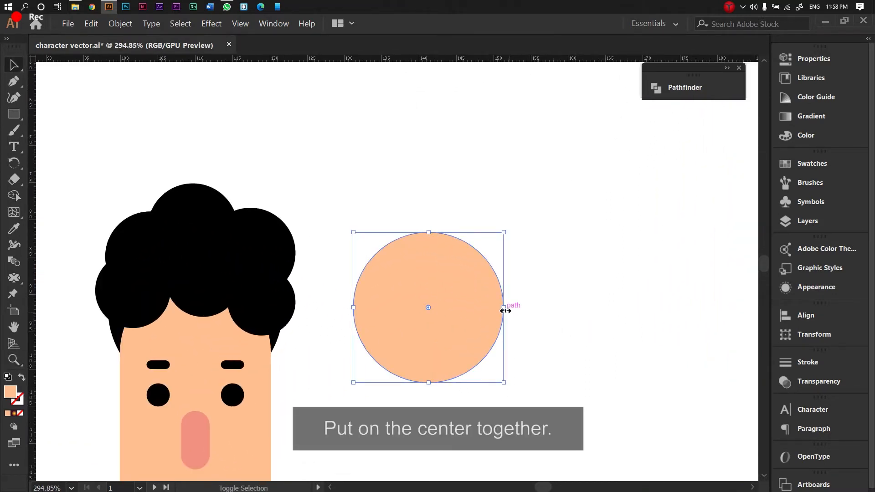
left_click_drag(503, 310, 488, 309)
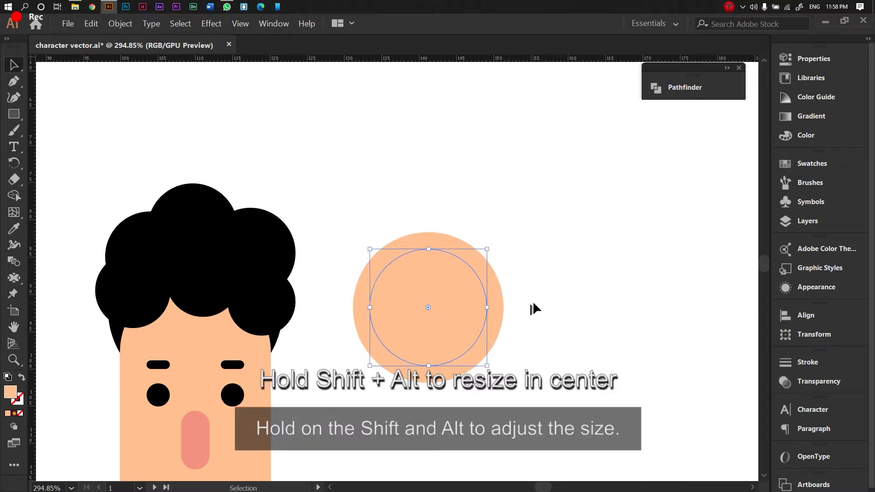
Recolour the smaller inner-ear circle with the palette's dark skin colour using the Eyedropper.
key("ctrl+1")
key("v")
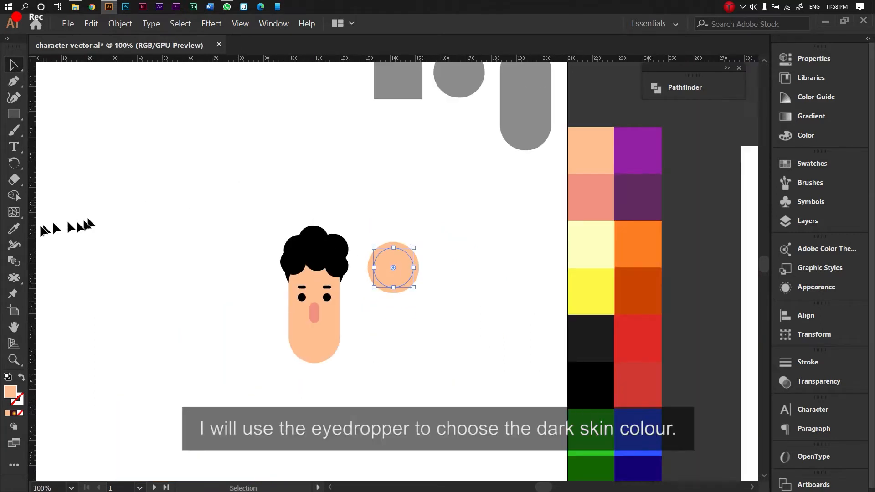
left_click(18, 232)
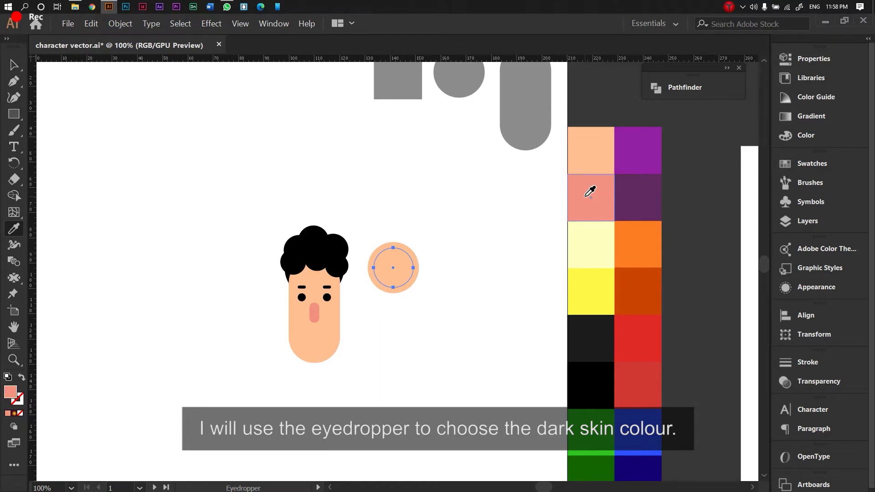
left_click(589, 191)
left_click(14, 65)
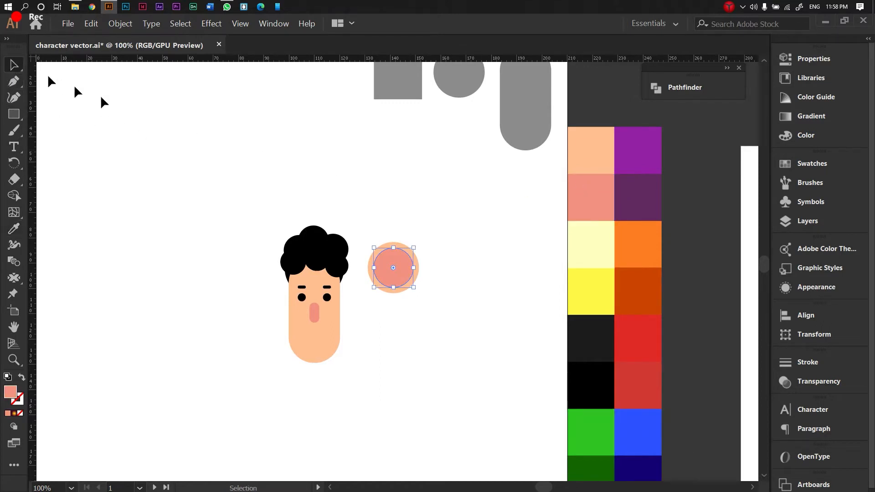
Group the two ear circles and move the group onto the right edge of the face at nose height.
right_click(390, 268)
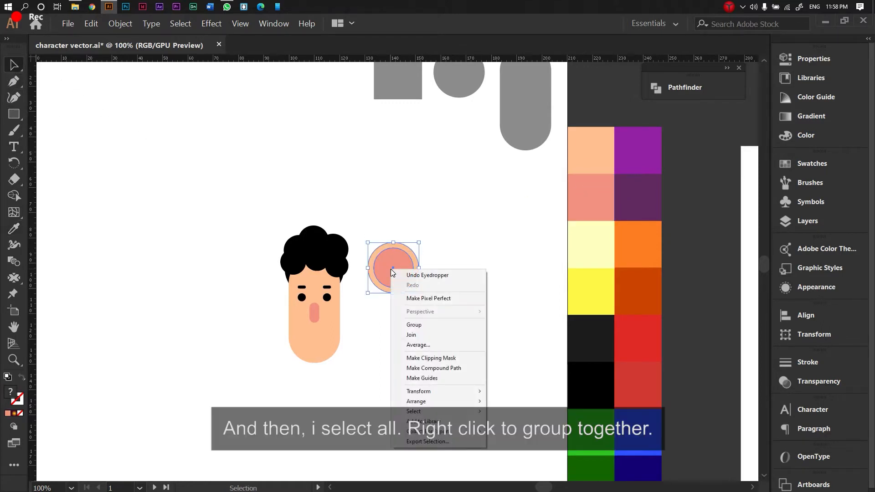
left_click(418, 326)
left_click_drag(404, 278, 353, 315)
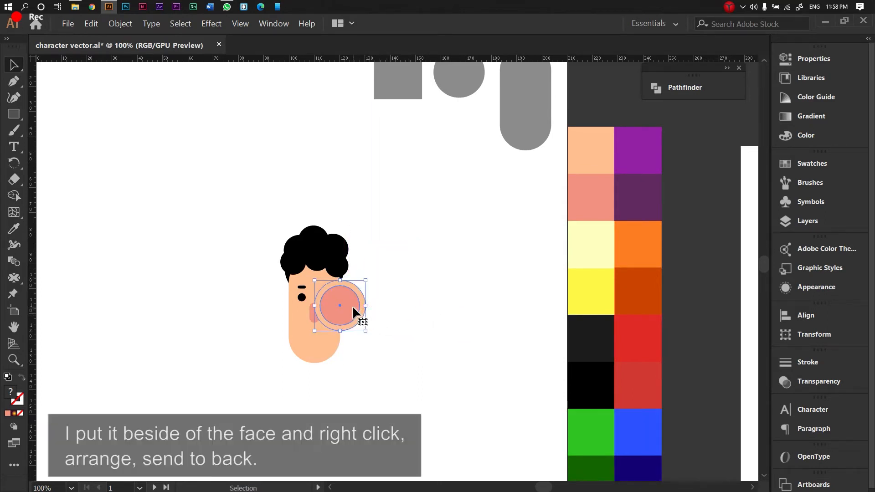
Send the ear group to the back and scale it down proportionally about its centre to a small ear.
right_click(353, 309)
mouse_move(388, 406)
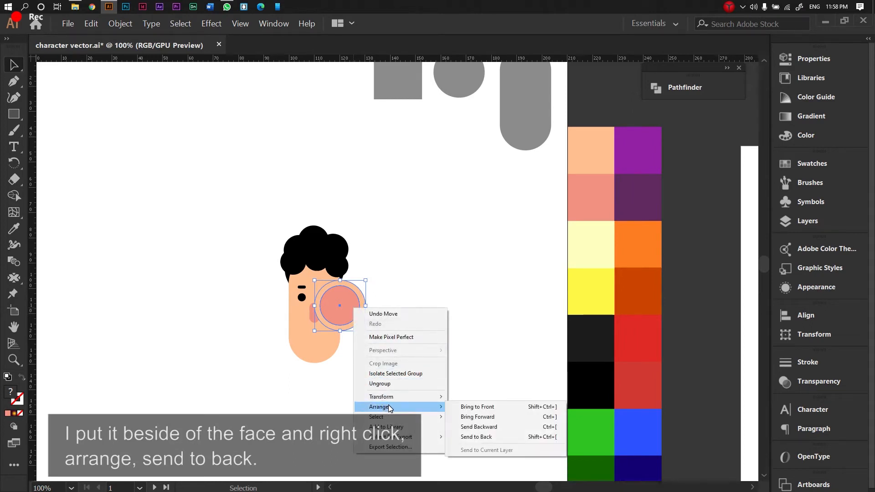
left_click(490, 437)
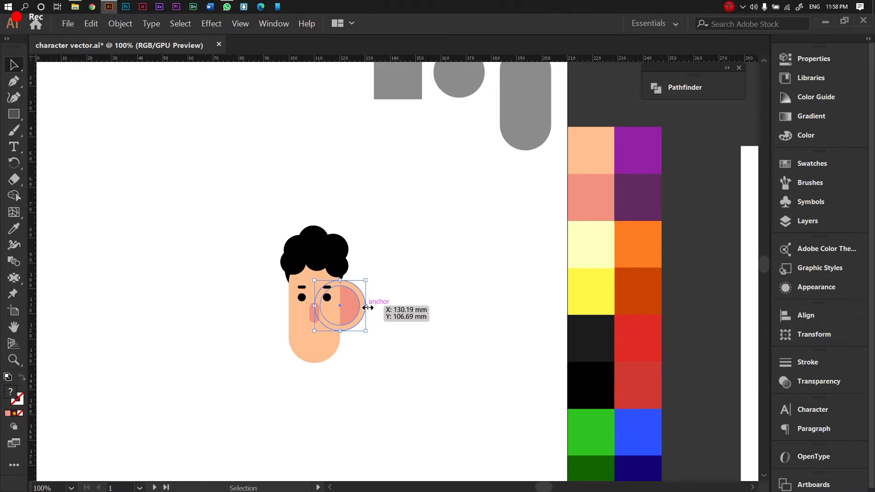
left_click_drag(367, 307, 351, 310)
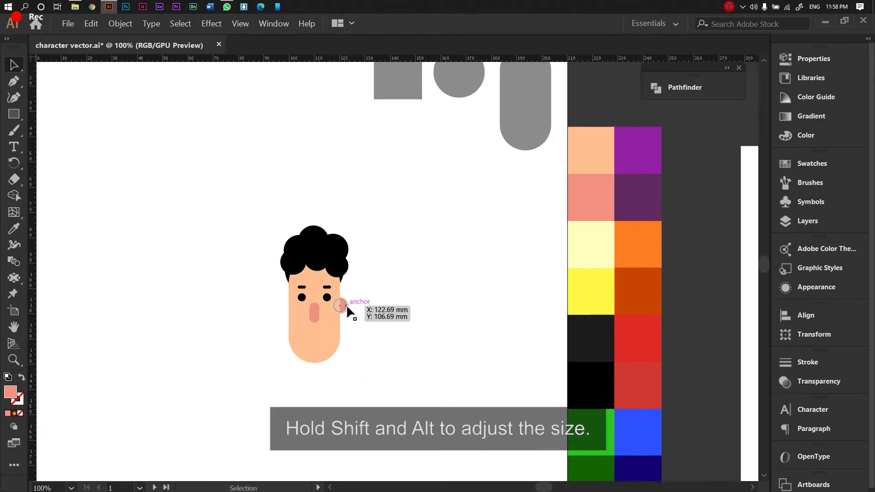
Duplicate the small ear straight across to the left edge of the face.
left_click(347, 306)
left_click_drag(343, 305, 293, 309)
left_click(274, 349)
Paste two copies of the grey circle to the right of the head, the second overlapping the first's lower right.
left_click_drag(235, 364, 433, 220)
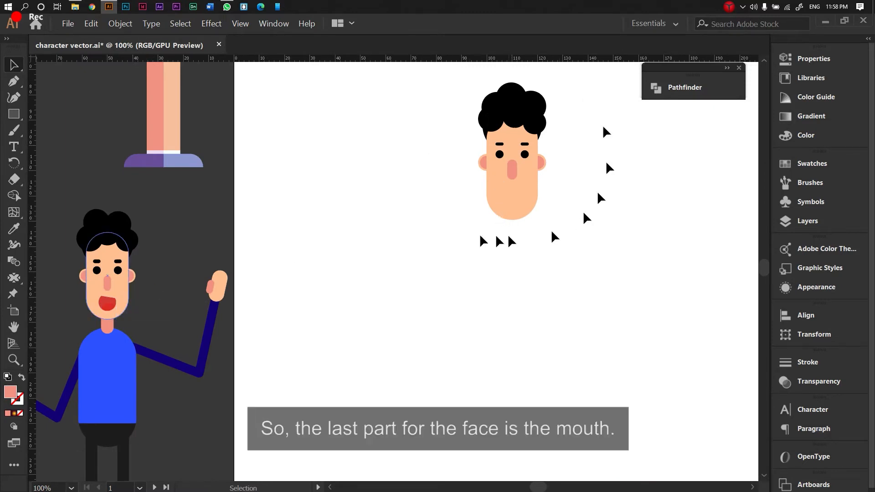
key("space")
left_click_drag(365, 306, 239, 434)
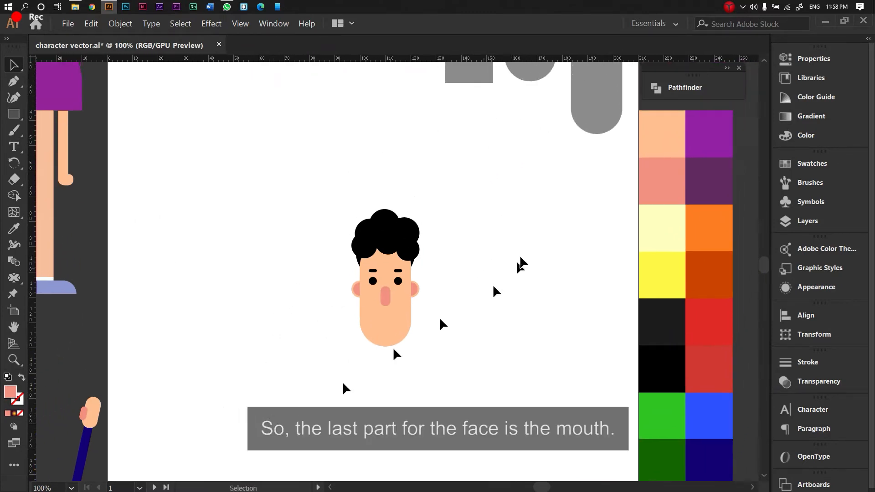
left_click(530, 78)
key("ctrl+v")
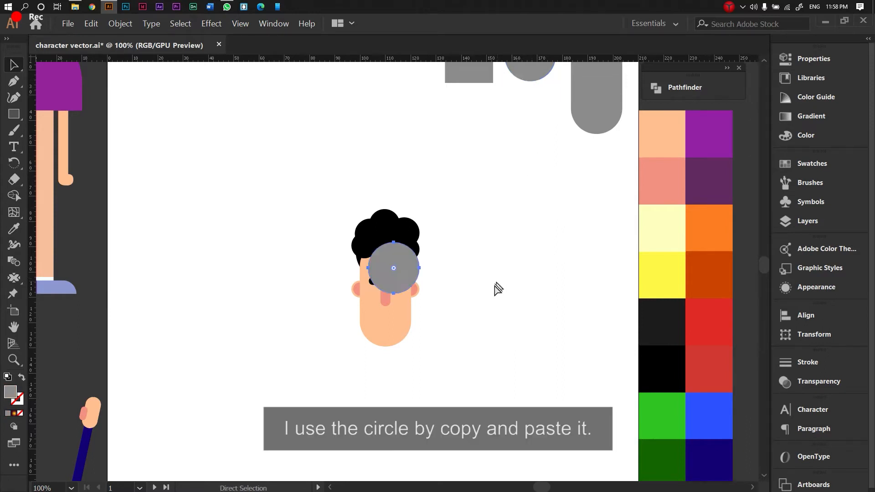
left_click_drag(411, 285, 541, 312)
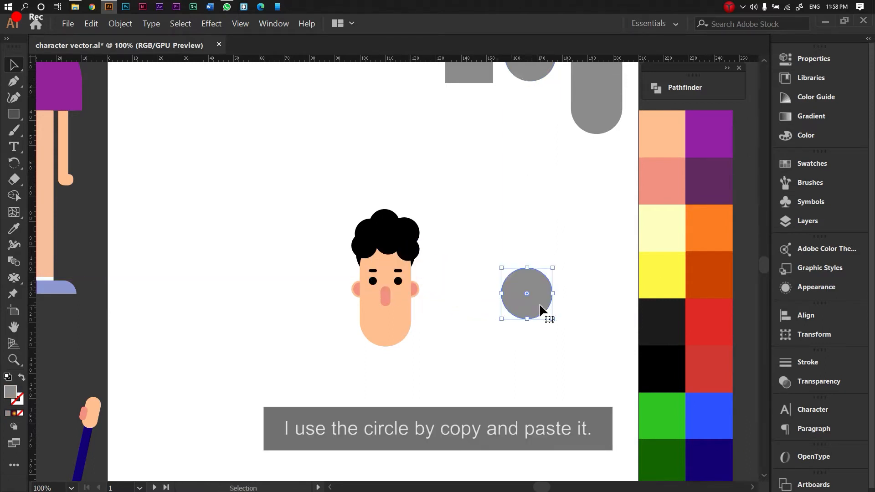
key("ctrl+v")
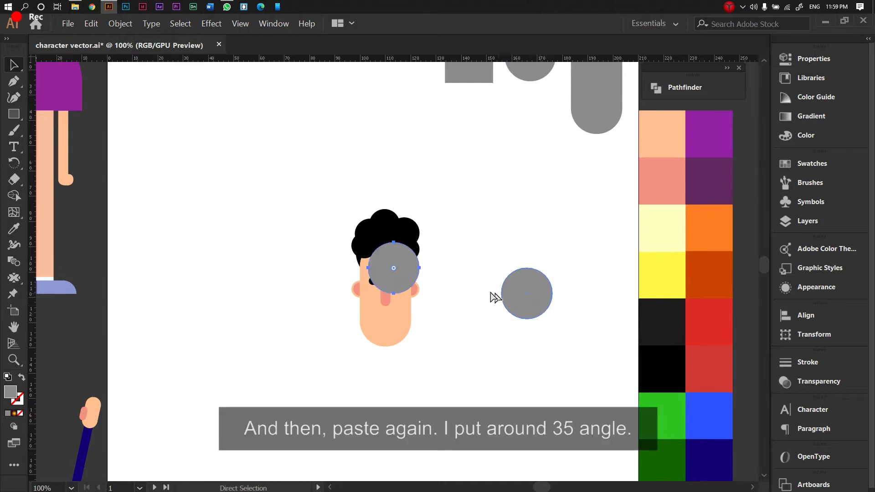
left_click_drag(412, 280, 547, 326)
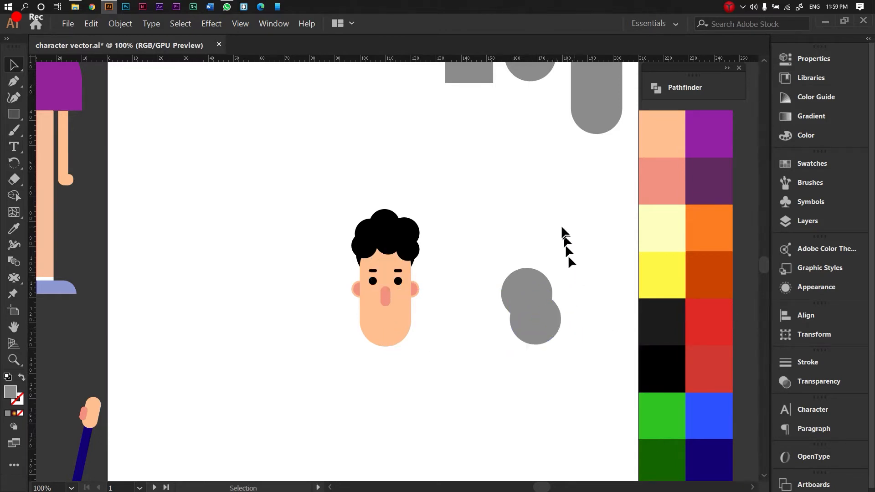
Copy the grey square and place the copy over the top part of the upper pasted circle.
scroll(456, 182, "up", 2)
scroll(455, 183, "right", 2)
left_click(427, 123)
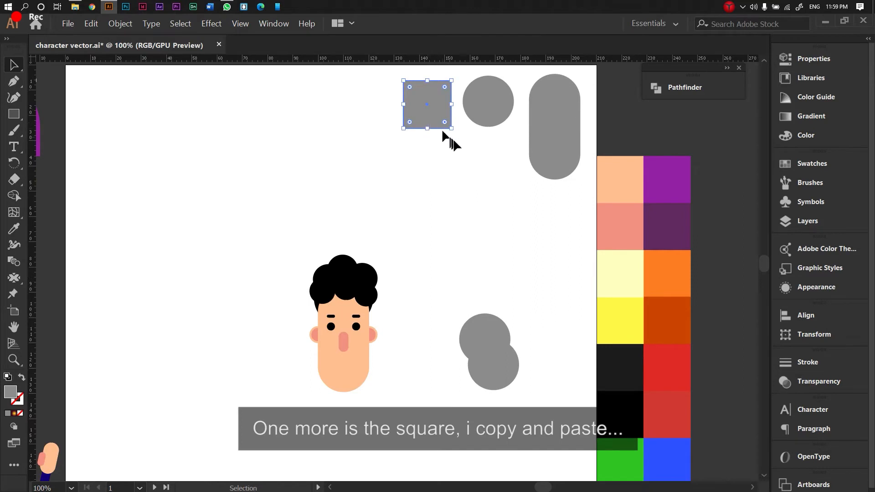
key("ctrl+c")
key("ctrl+v")
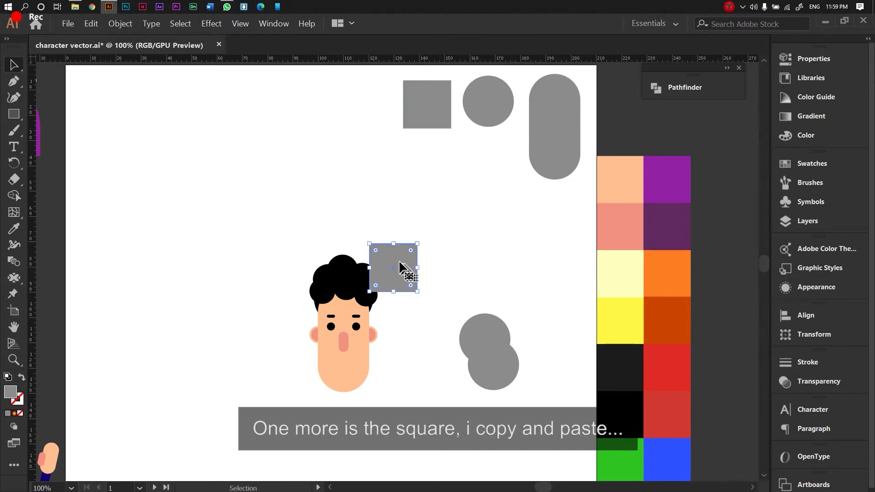
left_click_drag(402, 259, 497, 297)
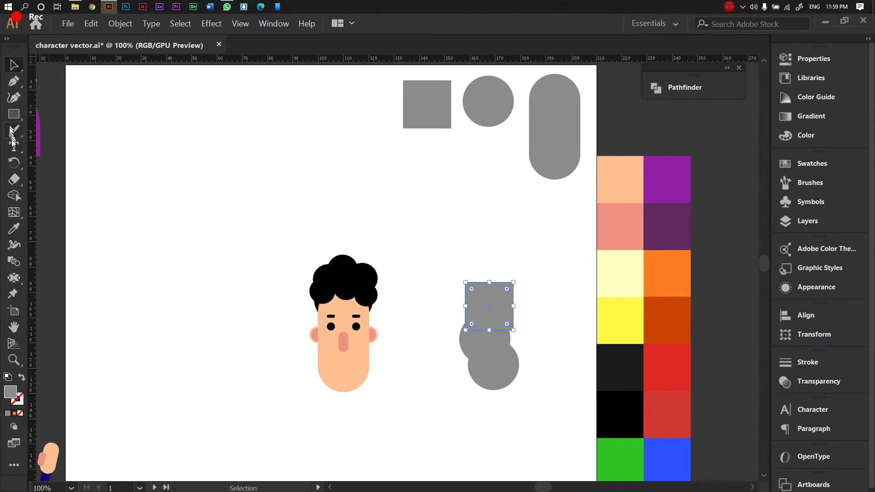
Rotate the copied square slightly clockwise and position it so its lower edge cuts across the top of the upper circle.
left_click(13, 162)
left_click_drag(486, 238, 504, 251)
key("v")
left_click_drag(499, 286, 501, 314)
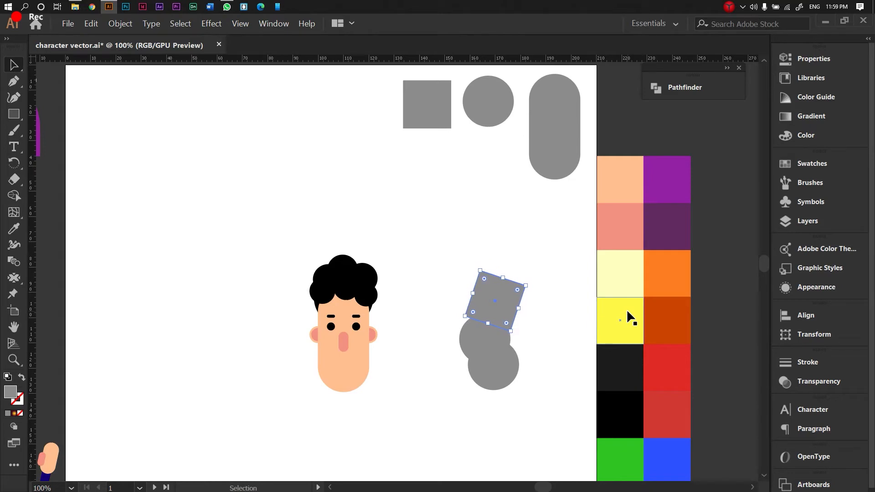
Divide the square and the two overlapping circles with Pathfinder, and ungroup the resulting pieces.
left_click_drag(426, 244, 546, 409)
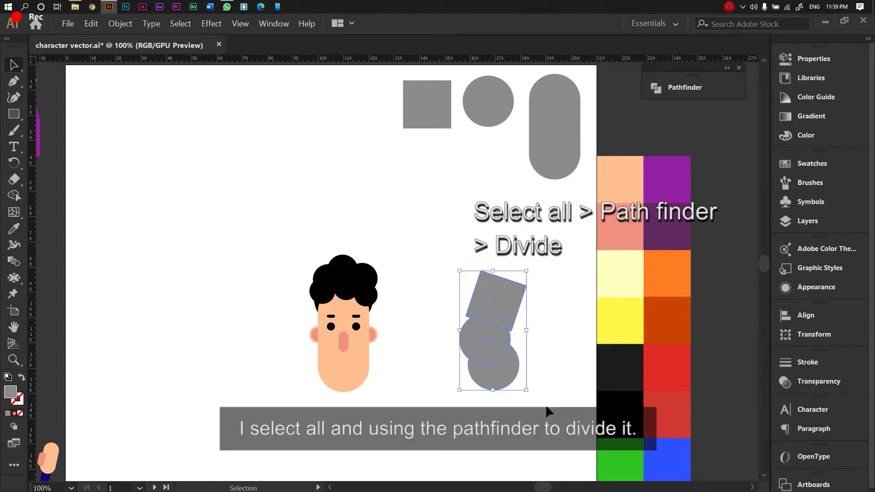
left_click(677, 89)
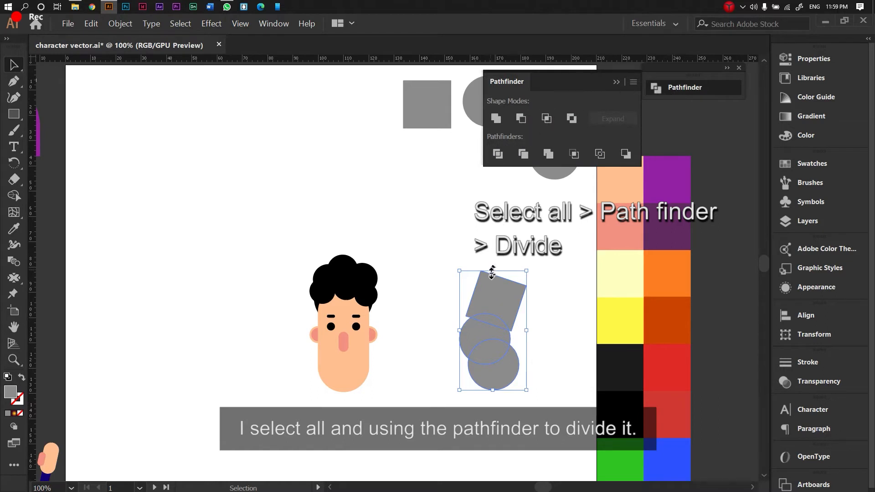
double_click(488, 324)
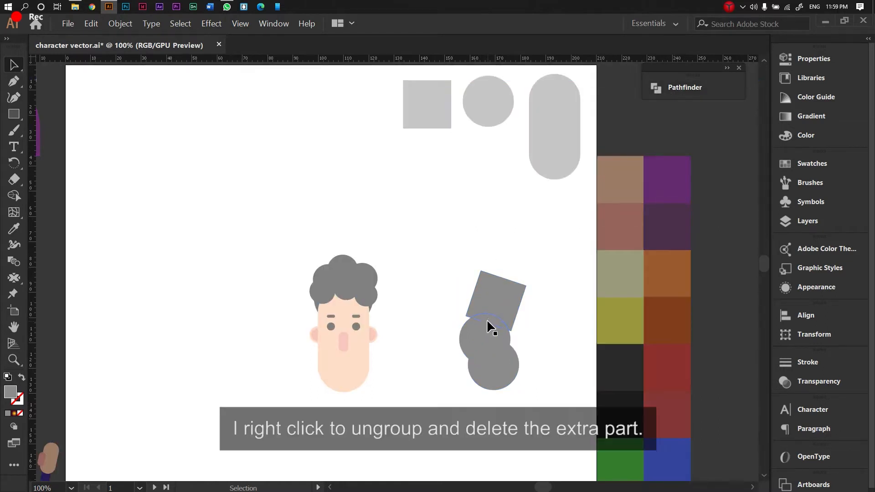
key("Escape")
right_click(487, 322)
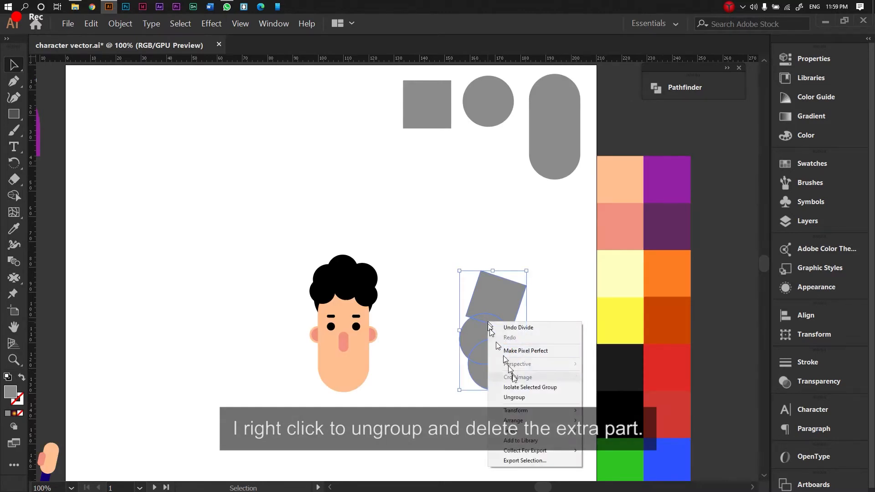
left_click(513, 397)
Delete the square and lower-circle pieces outside the upper circle, and the square's overlap with it, leaving the mouth shape.
left_click(536, 384)
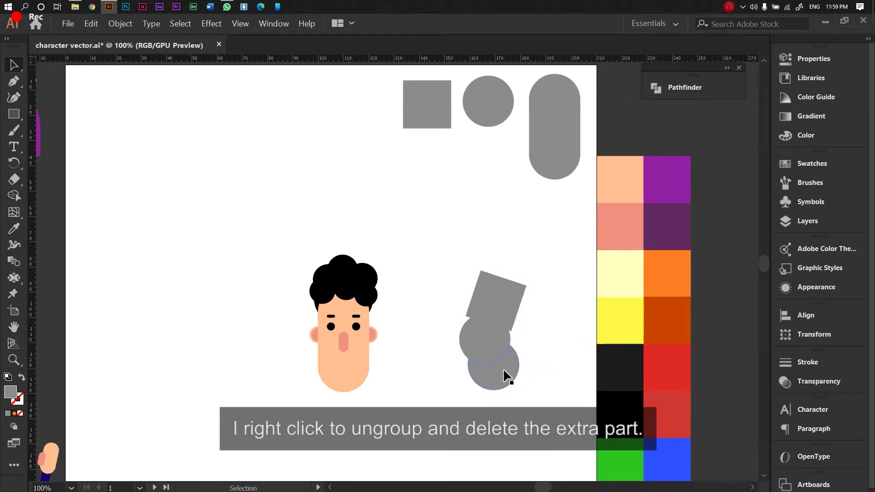
left_click(503, 369)
key("Delete")
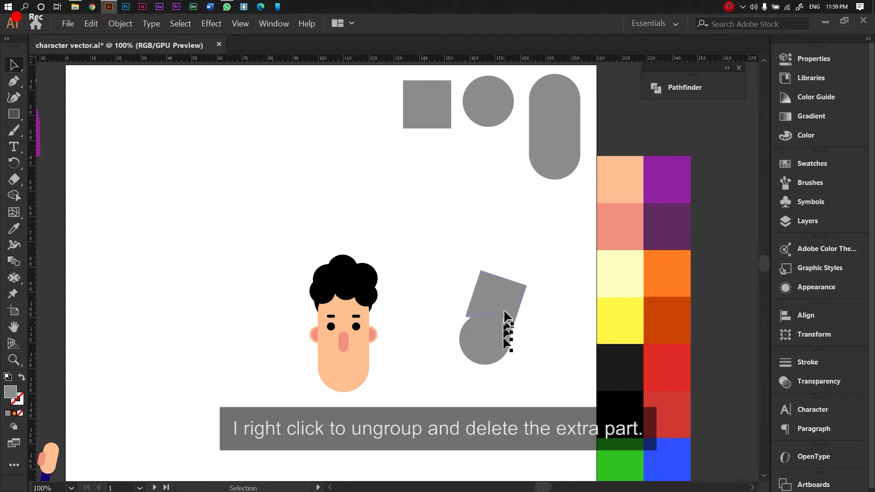
left_click(510, 299)
key("Delete")
left_click(494, 318)
key("Delete")
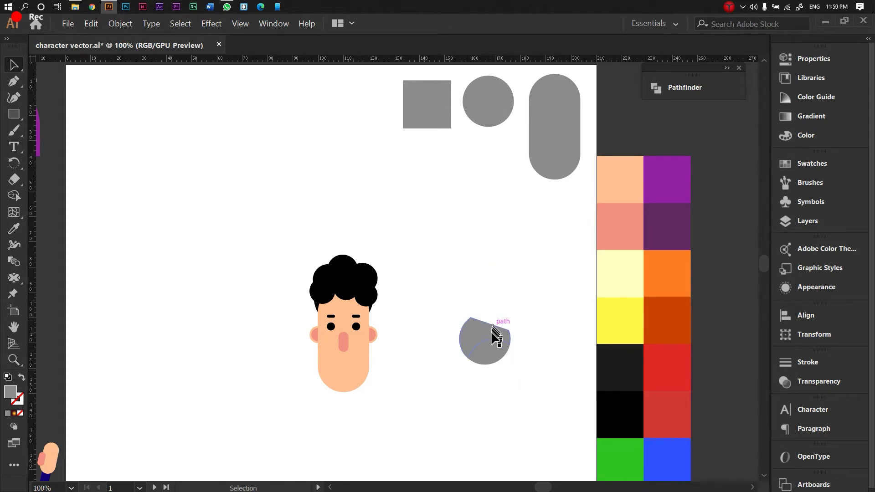
Recolour the upper piece of the mouth with the palette's bright red using the Eyedropper.
left_click(492, 333)
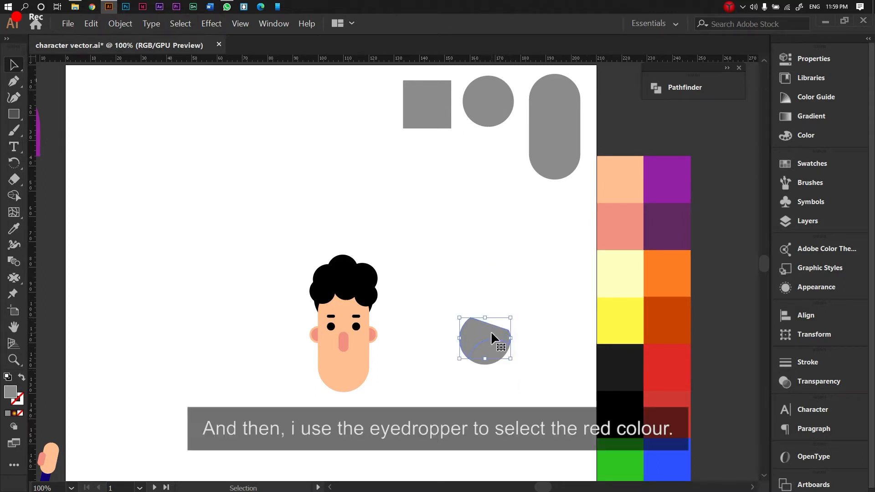
left_click(13, 227)
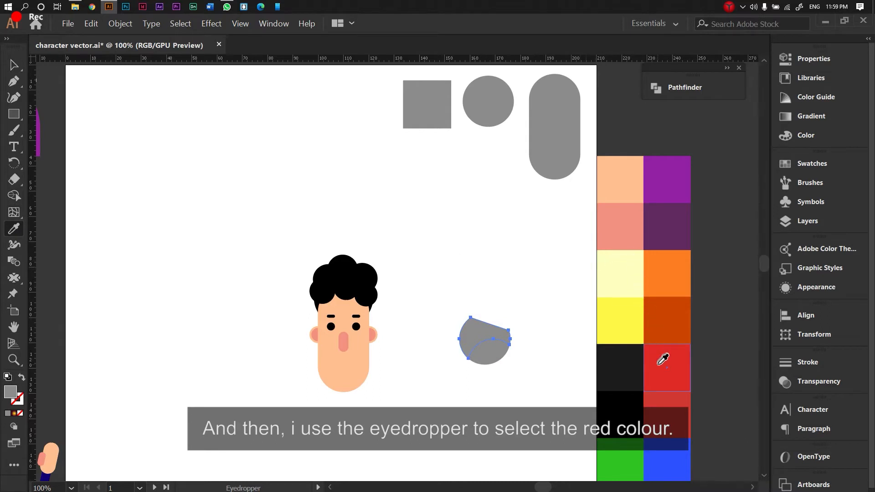
scroll(668, 379, "down", 1)
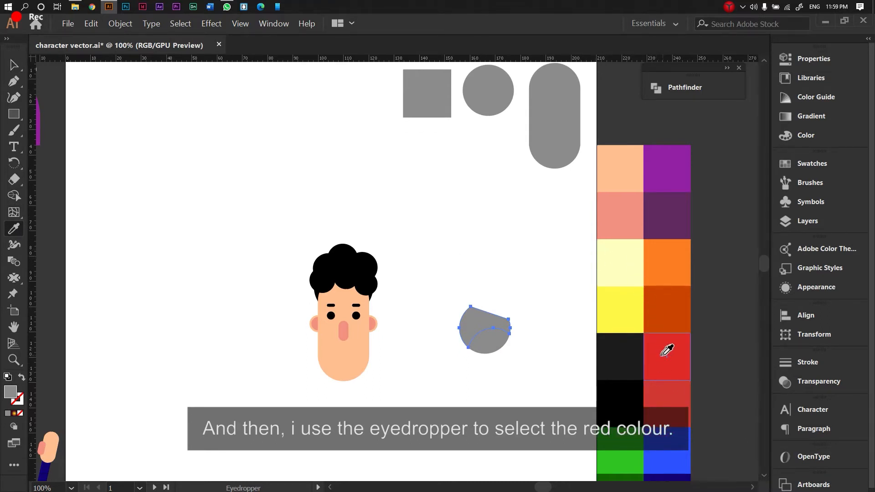
left_click(666, 347)
left_click(13, 66)
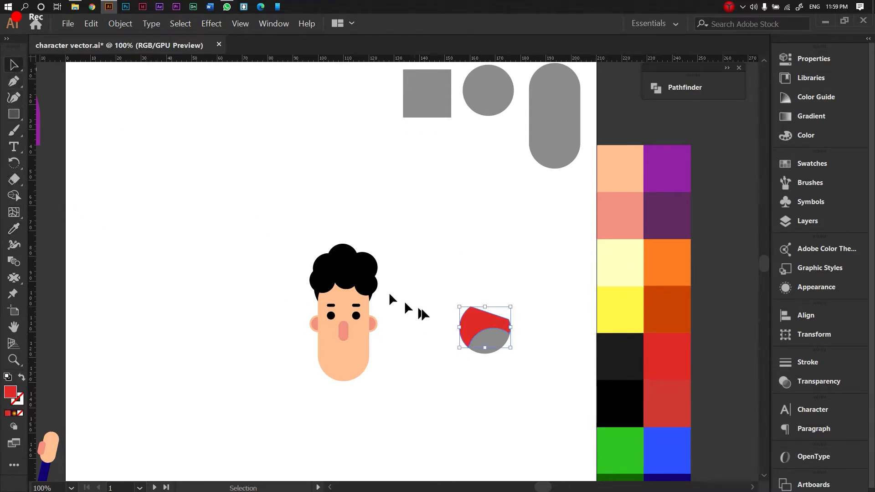
Recolour the tongue piece at the bottom of the mouth with the palette's darker red using the Eyedropper.
left_click(492, 347)
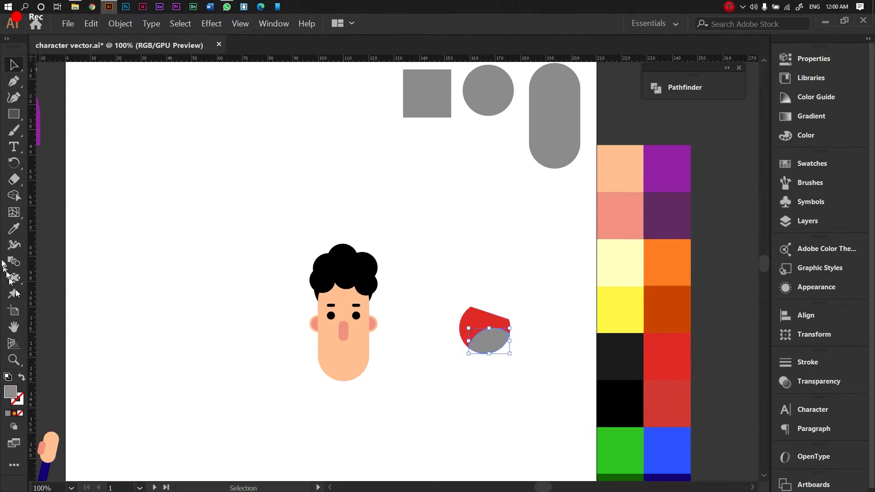
left_click(13, 229)
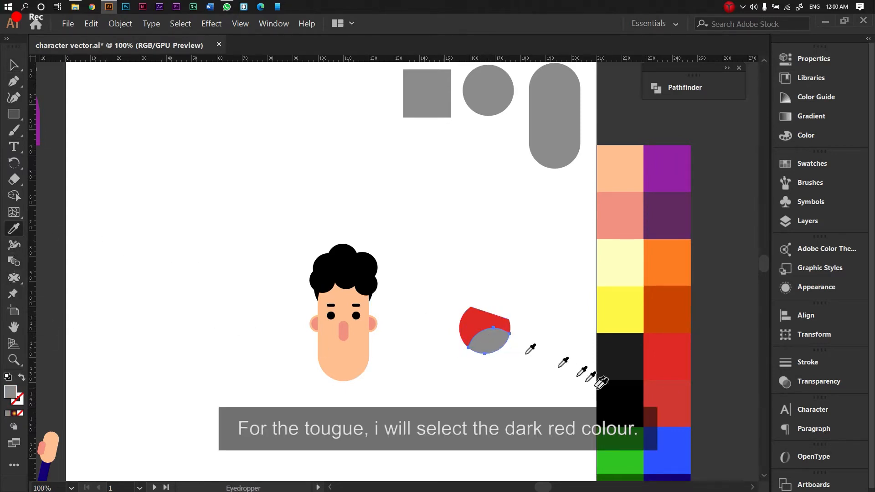
left_click(678, 408)
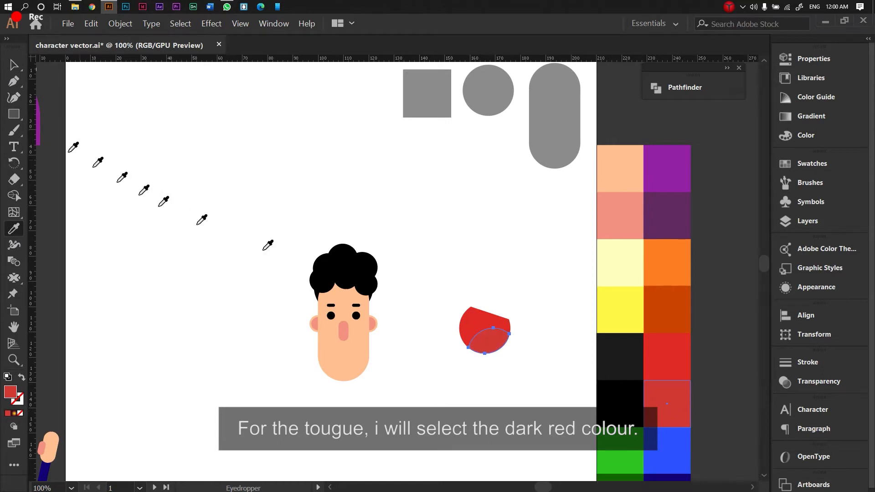
left_click(13, 65)
left_click(256, 140)
Group the mouth and tongue, and place the group, scaled down, on the face below the nose.
left_click_drag(410, 268, 515, 367)
right_click(486, 340)
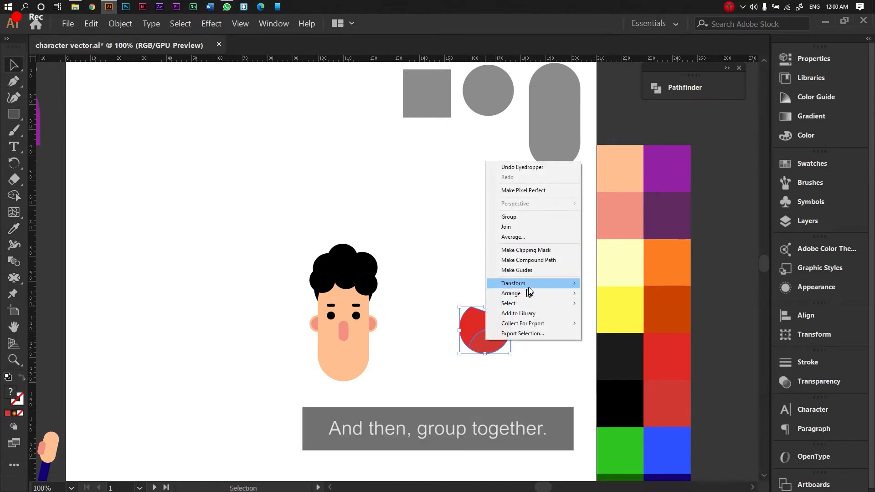
left_click(530, 222)
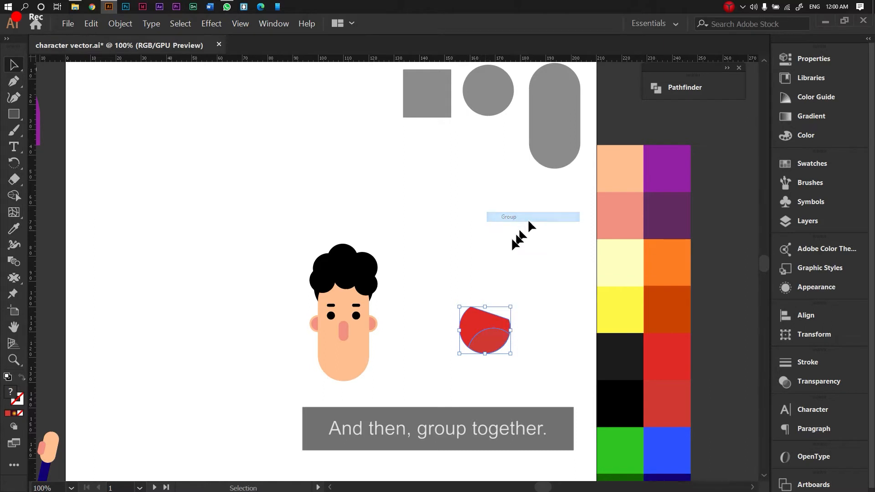
left_click_drag(485, 307, 335, 362)
left_click(433, 389)
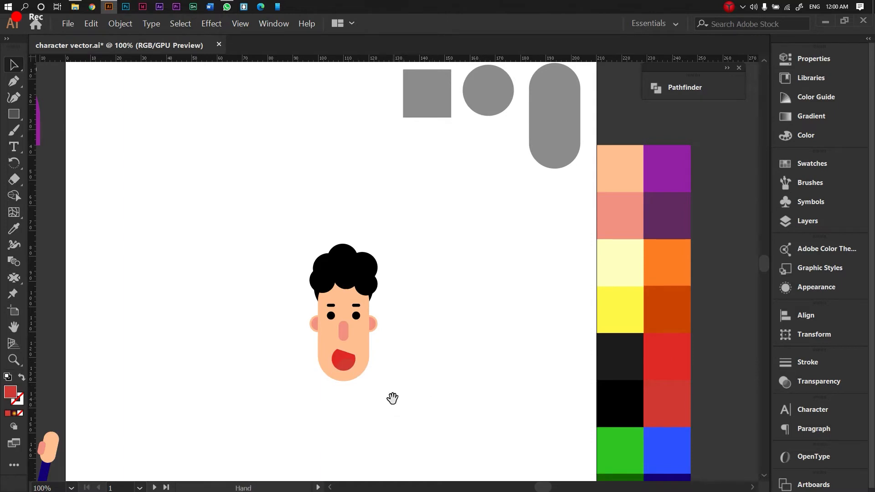
Move the finished head to a spot higher on the artboard and group all of its parts.
left_click_drag(390, 398, 509, 304)
left_click_drag(376, 125, 552, 303)
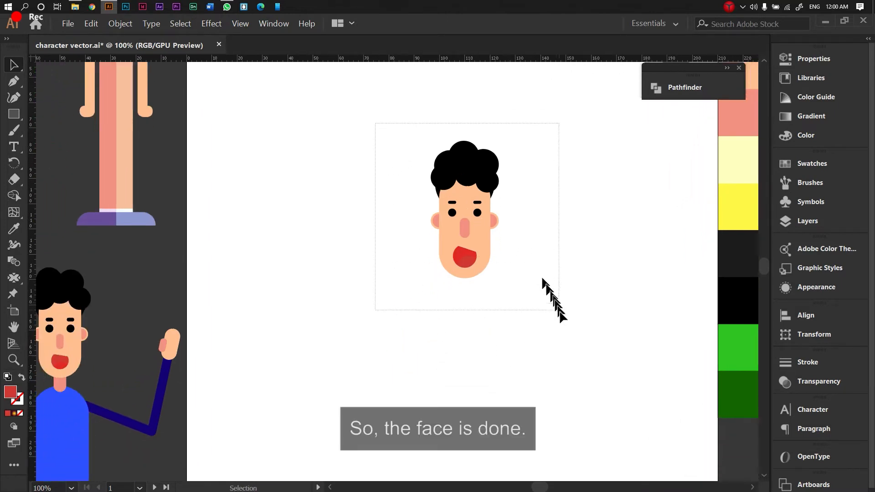
left_click_drag(470, 236, 406, 176)
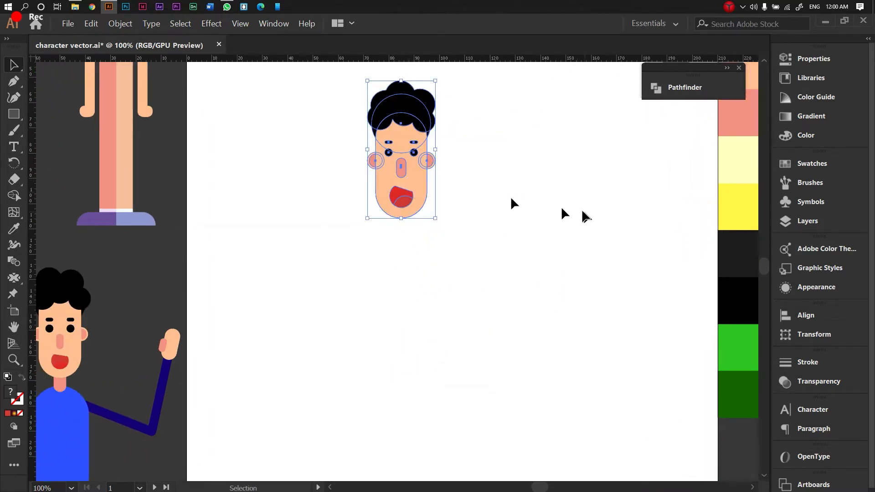
right_click(409, 186)
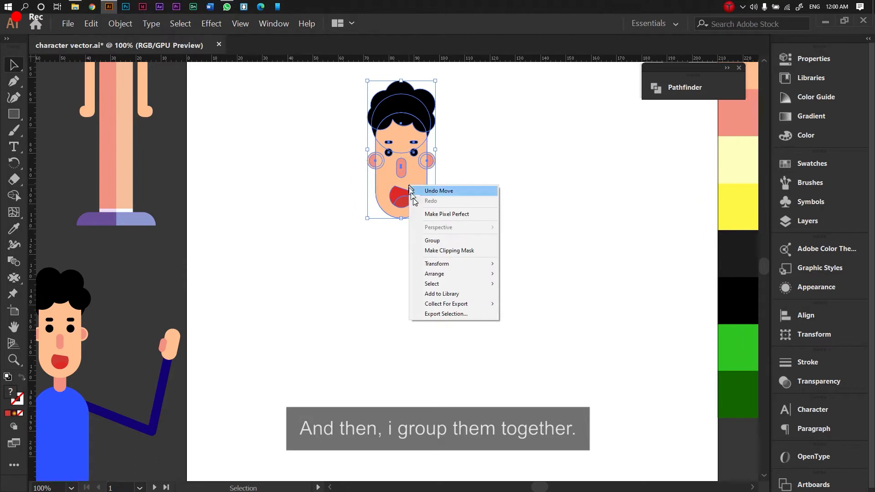
left_click(428, 240)
left_click_drag(492, 176, 518, 228)
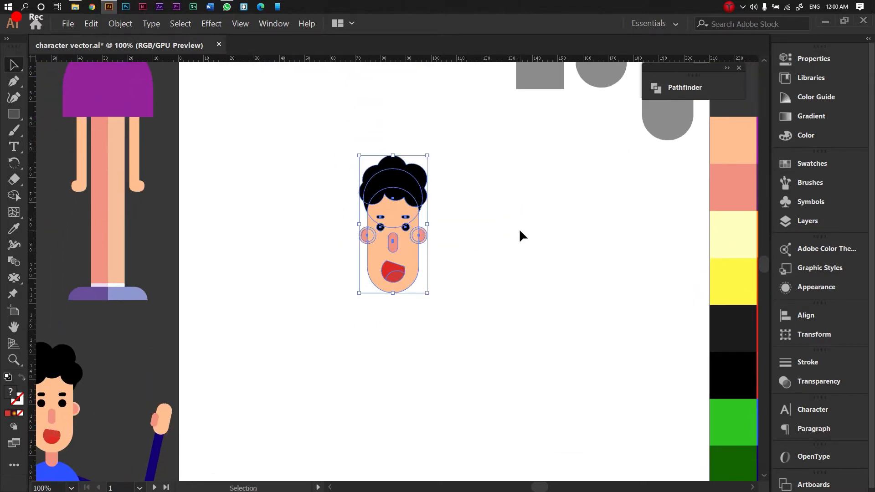
left_click(519, 228)
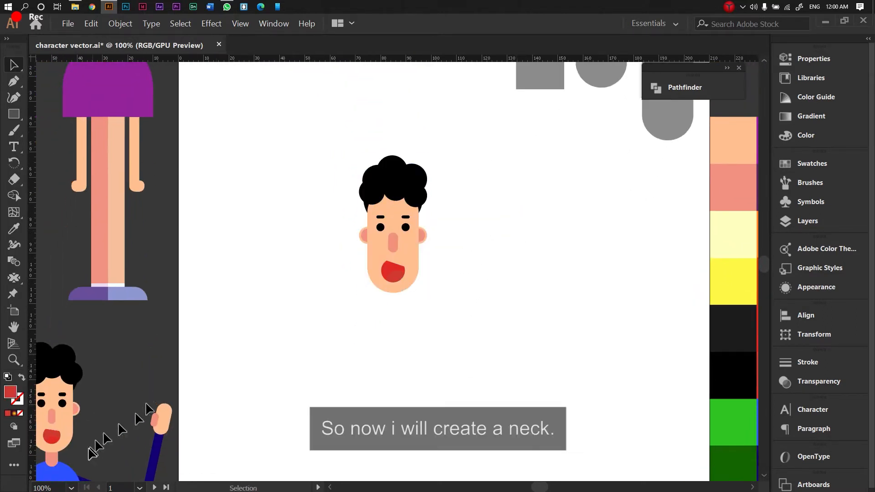
Duplicate the grey oval and place the copy on the empty area beside the head.
left_click(668, 131)
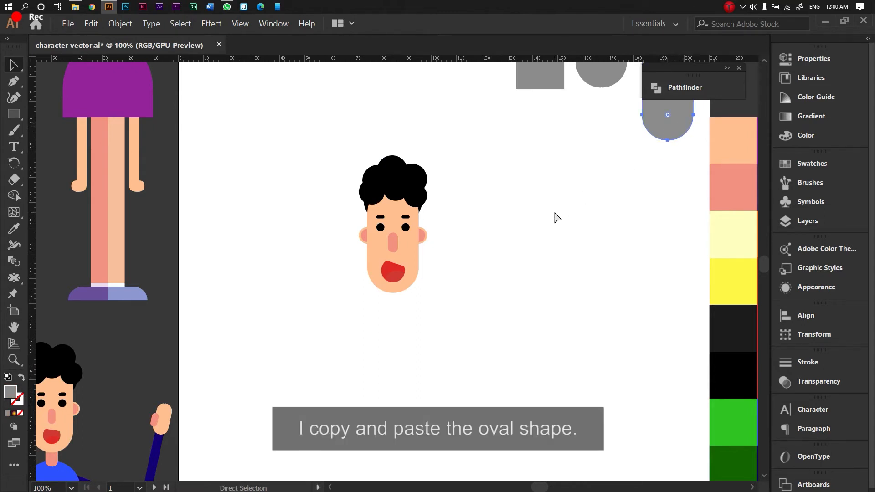
key("v")
key("ctrl+c")
key("ctrl+v")
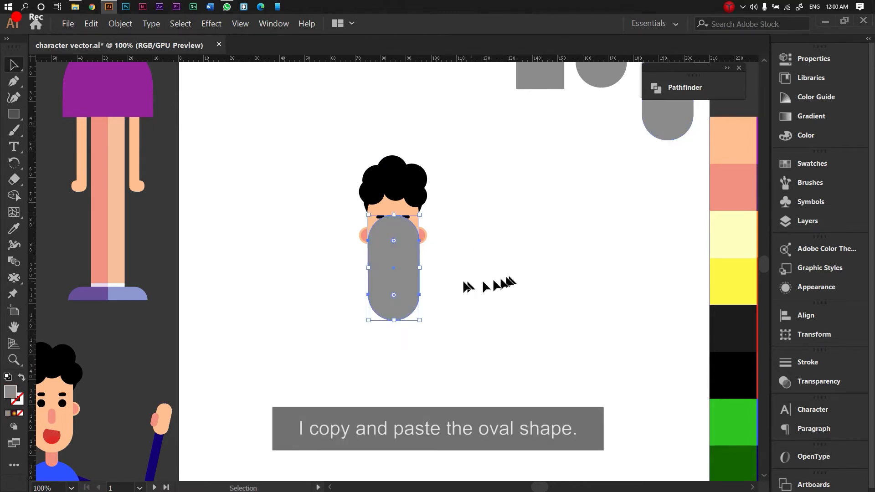
left_click_drag(386, 284, 483, 333)
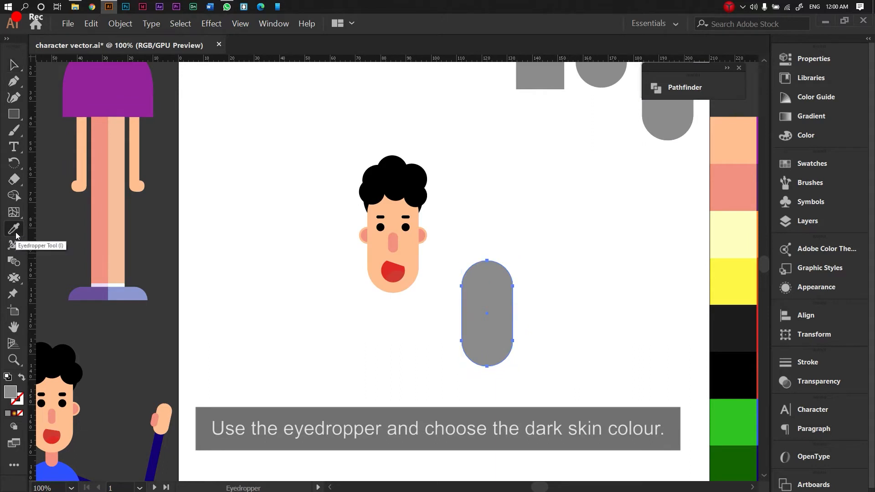
Recolour the copied oval with the palette's darker pink skin tone using the Eyedropper.
left_click(15, 233)
left_click(738, 191)
key("v")
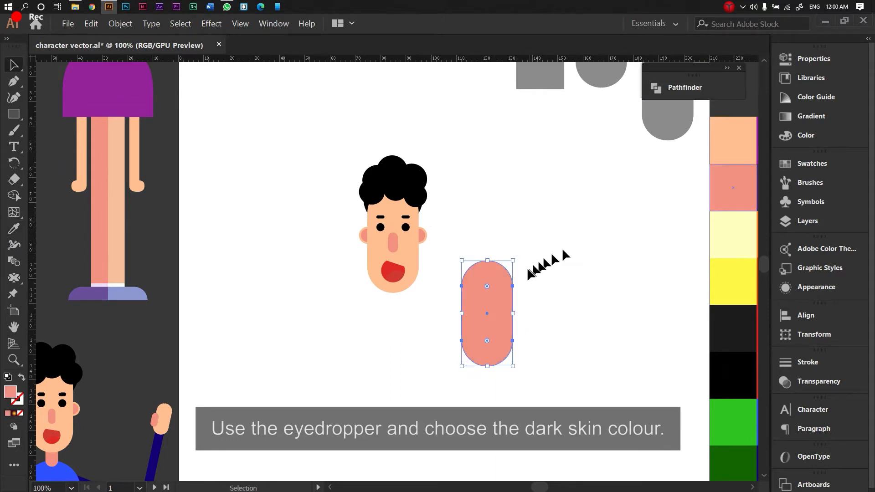
Centre the pink oval under the chin, send it to the back, and scale it down into a narrow neck.
left_click_drag(499, 312, 409, 334)
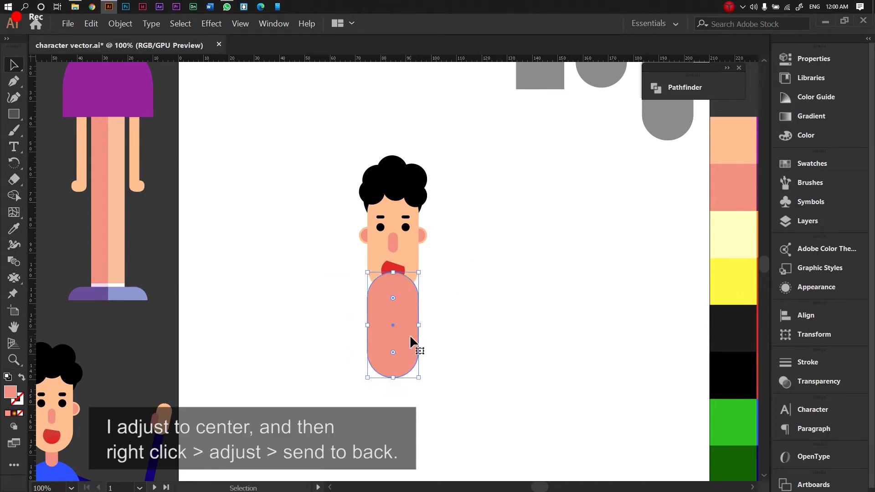
right_click(413, 301)
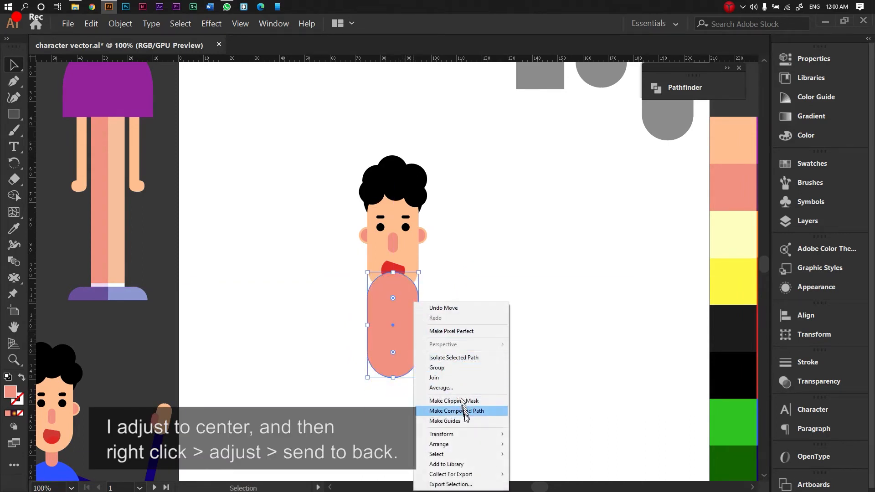
mouse_move(471, 442)
left_click(531, 431)
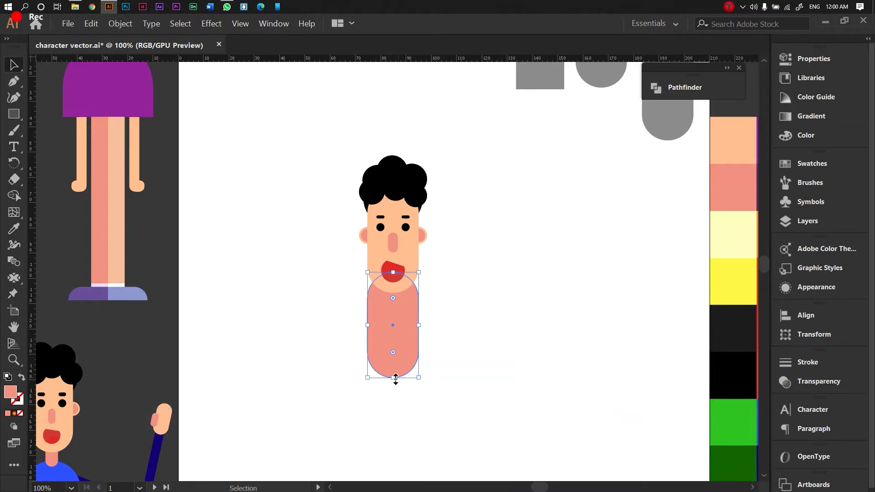
left_click_drag(396, 377, 396, 309)
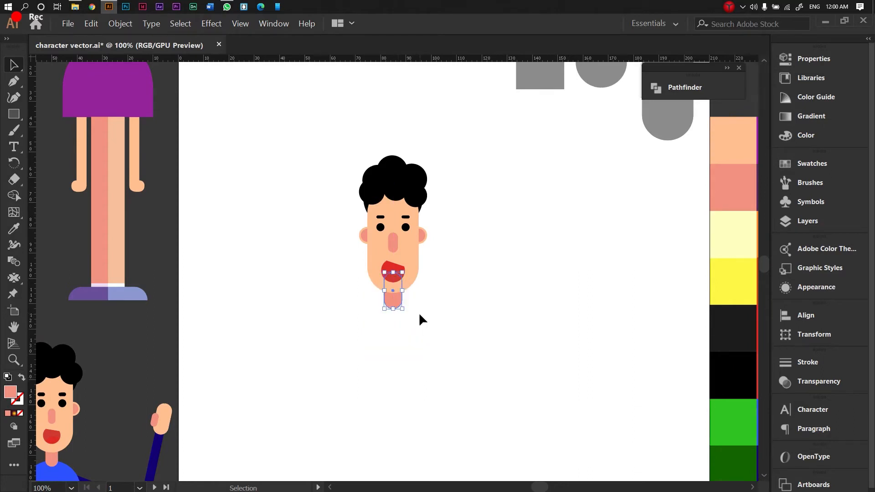
Duplicate the grey oval and place the copy centred directly below the neck as the body.
left_click_drag(412, 356, 360, 442)
key("space")
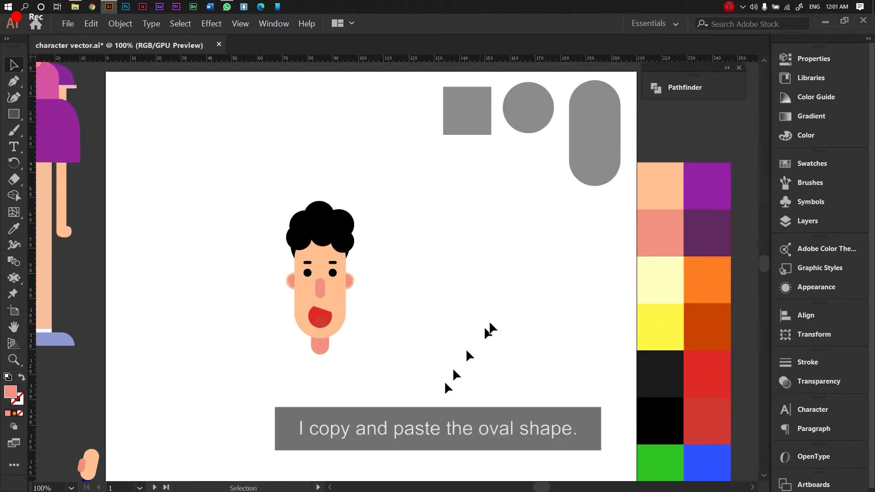
left_click(582, 149)
key("ctrl+c")
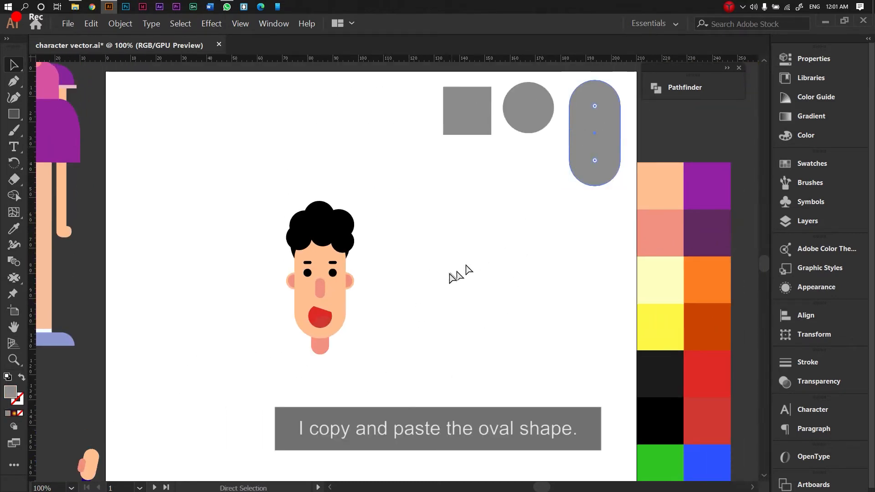
key("ctrl+v")
key("space")
left_click_drag(445, 287, 554, 172)
left_click_drag(498, 179, 422, 307)
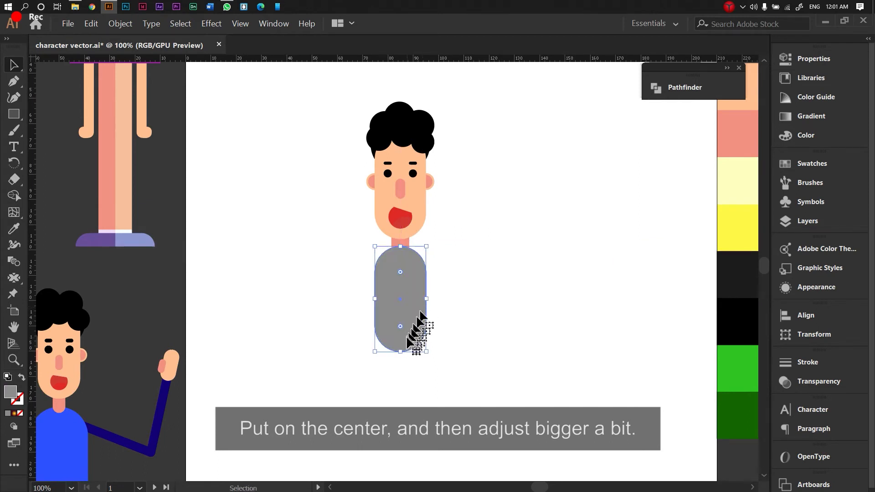
Scale the body oval up to about the width of the hair and send it behind the neck.
left_click_drag(400, 351, 397, 386)
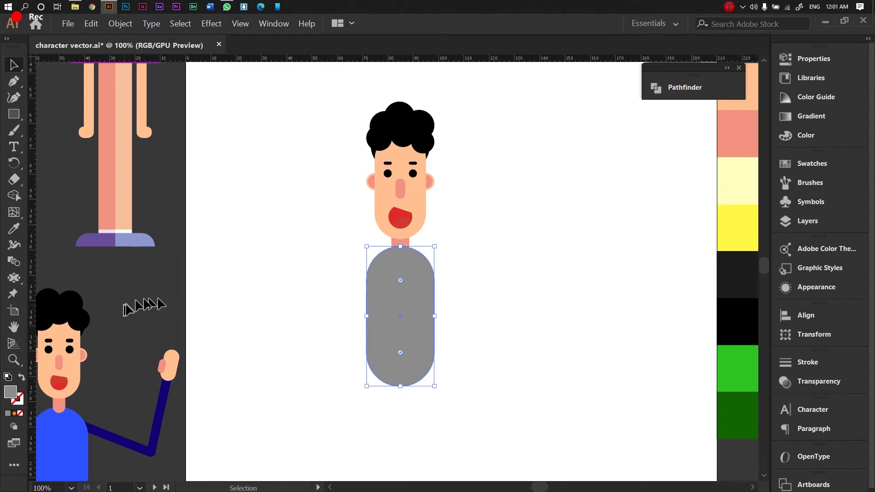
right_click(370, 297)
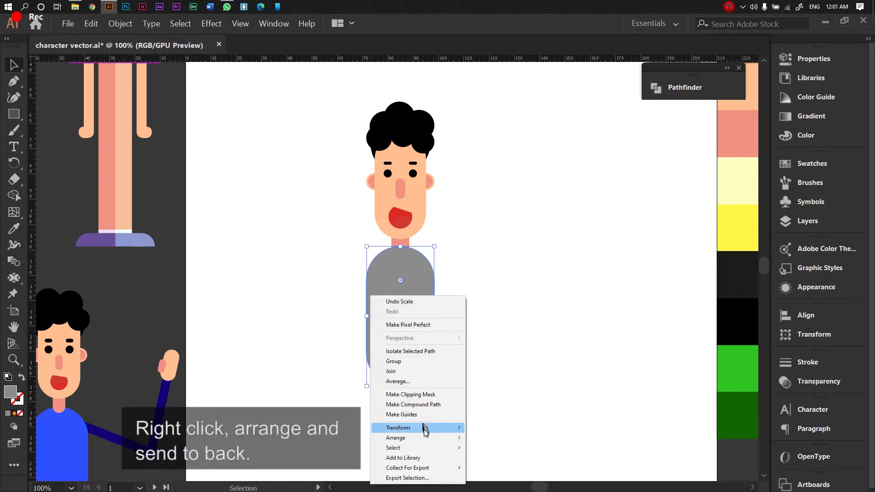
mouse_move(454, 438)
left_click(476, 467)
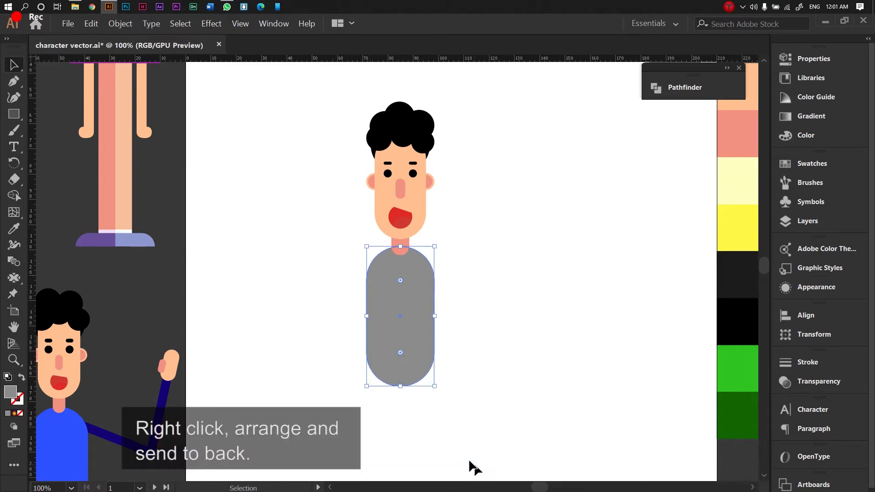
left_click_drag(395, 329, 395, 327)
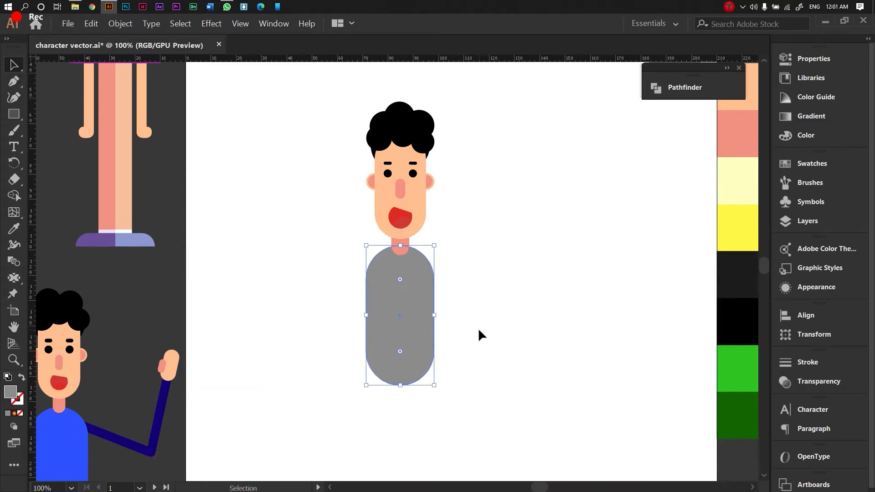
Recolour the body oval with the palette's bright blue using the Eyedropper.
key("space")
left_click_drag(485, 328, 464, 303)
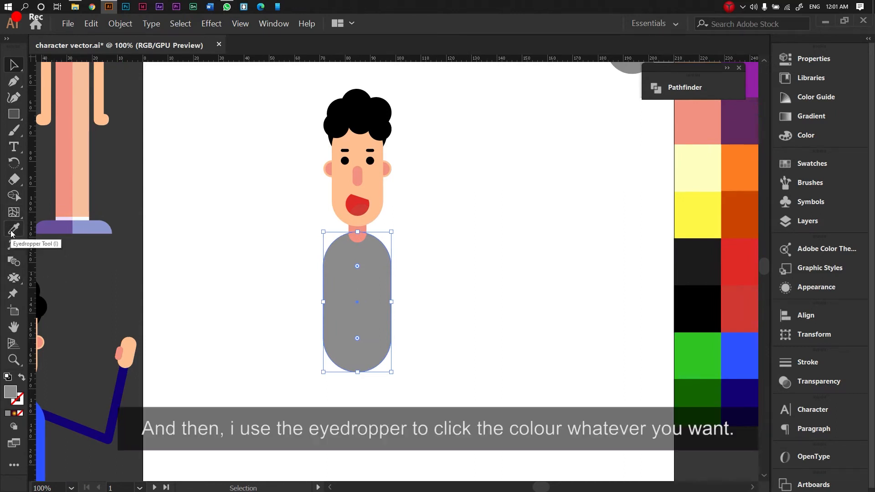
left_click(12, 230)
key("space")
left_click_drag(552, 220, 404, 234)
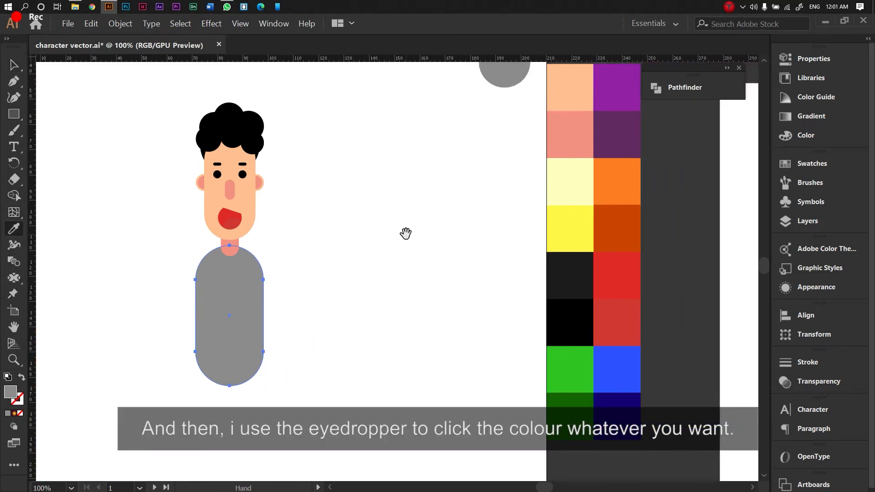
left_click(632, 378)
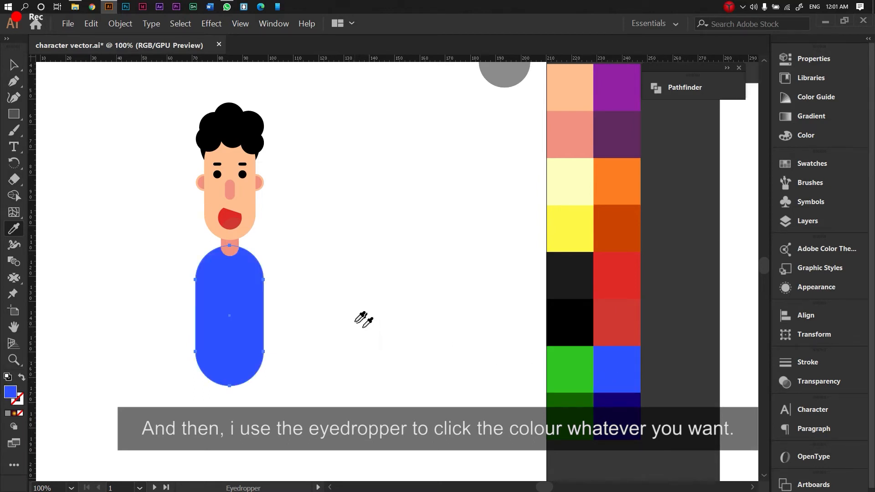
key("v")
left_click(345, 209)
Duplicate the grey square and place the copy, enlarged slightly wider than the body, over the body's lower end.
key("space")
left_click_drag(346, 208, 476, 301)
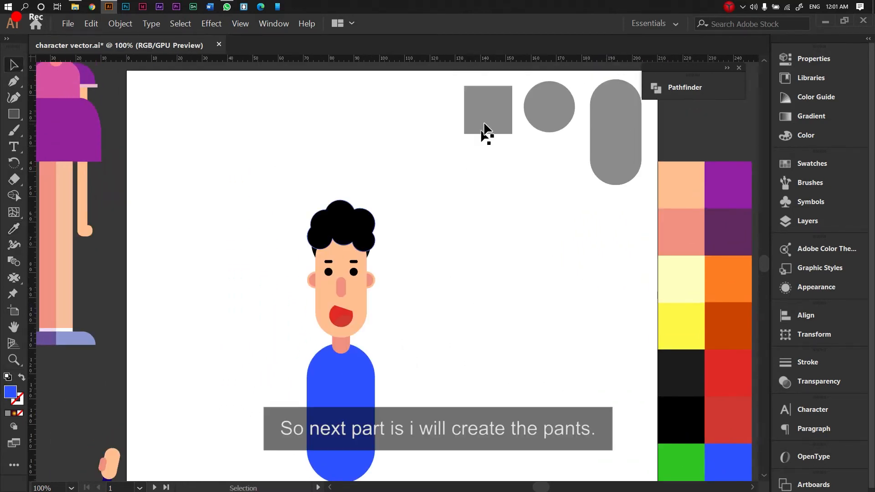
left_click(489, 115)
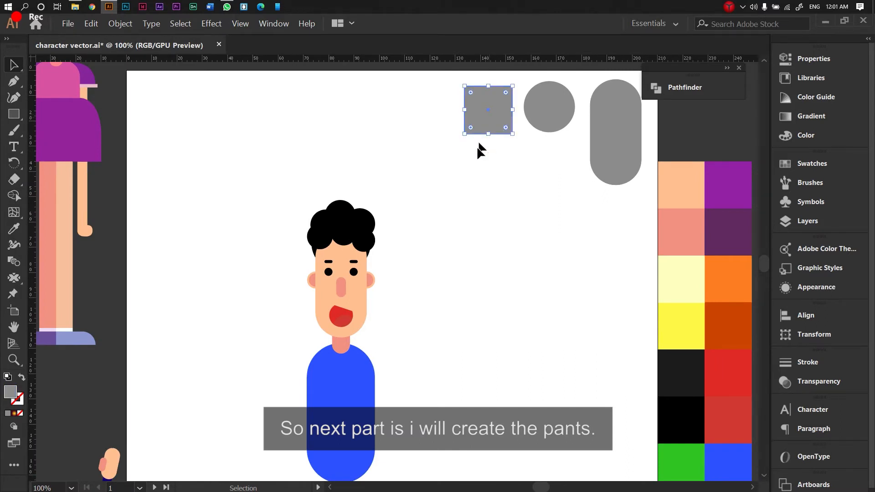
key("a")
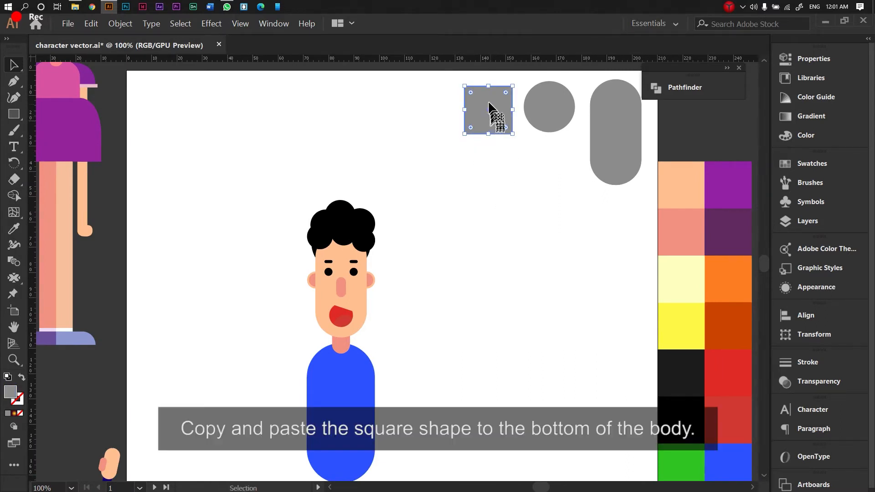
key("ctrl+v")
left_click_drag(445, 340, 538, 199)
left_click_drag(499, 144, 445, 358)
left_click_drag(436, 319, 431, 340)
Divide the body and square with Pathfinder, ungroup the pieces, and delete the square's area outside the body to leave the pants shape.
left_click_drag(349, 250, 514, 347)
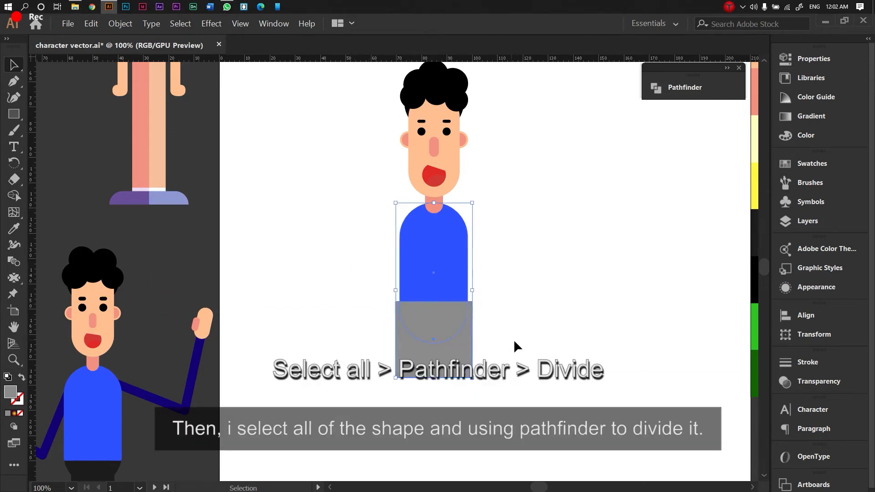
left_click(662, 84)
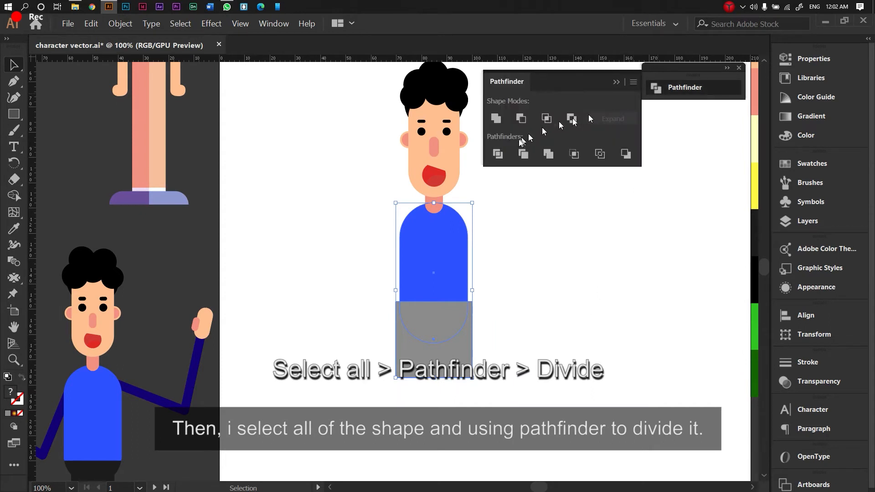
left_click(504, 154)
right_click(425, 296)
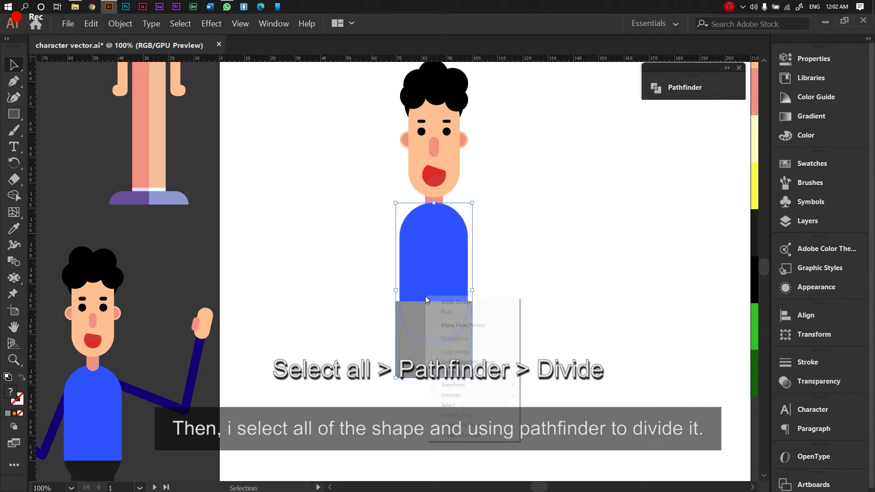
left_click(450, 372)
left_click(490, 382)
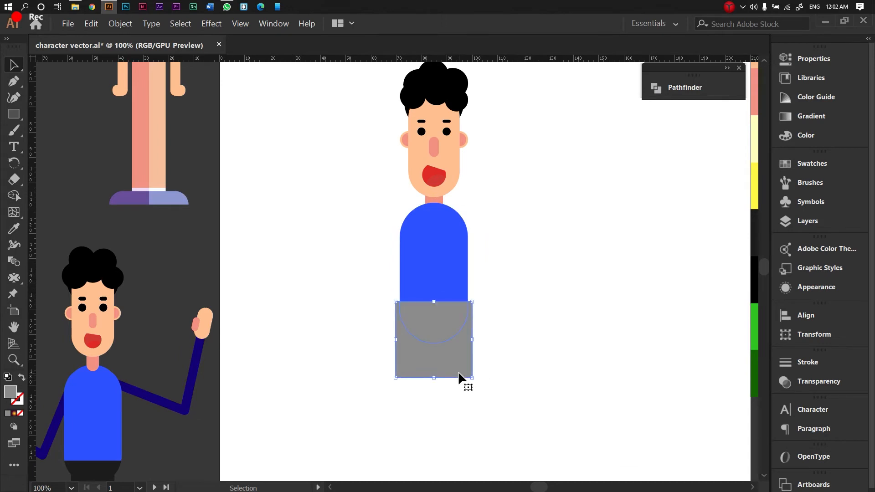
key("Delete")
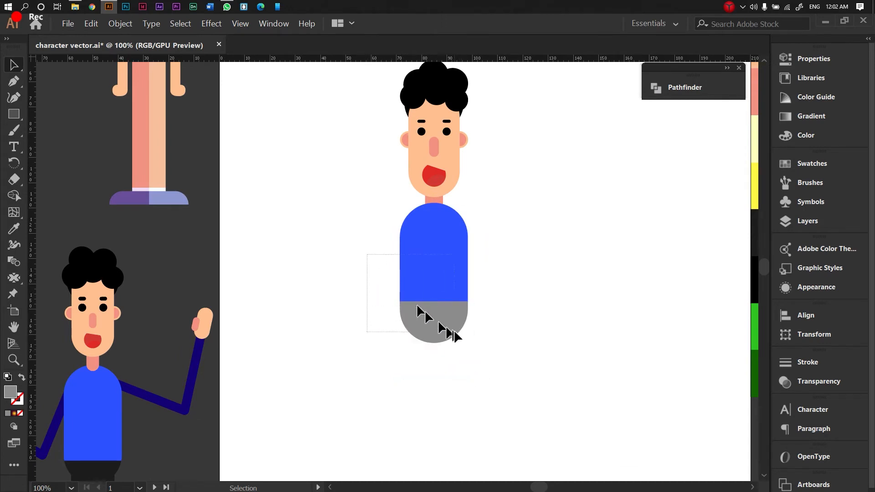
Send the blue body and the grey pants piece to the back, behind the neck.
left_click_drag(454, 331, 459, 334)
right_click(433, 269)
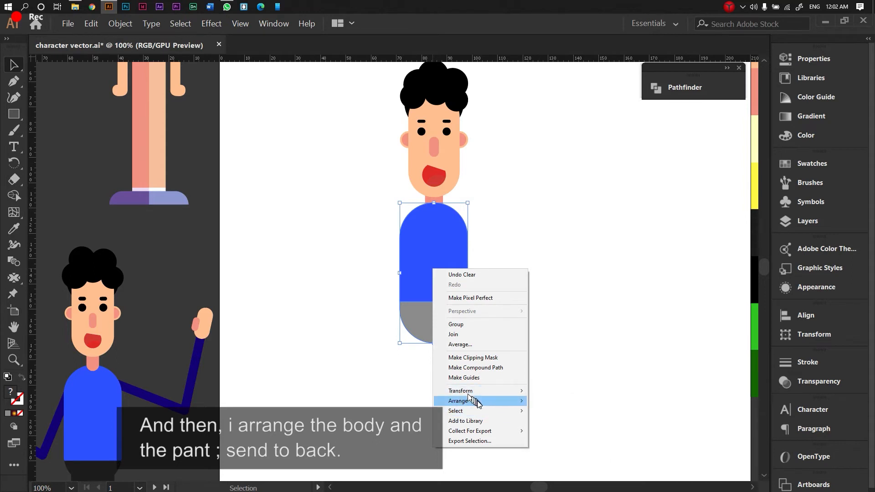
mouse_move(483, 404)
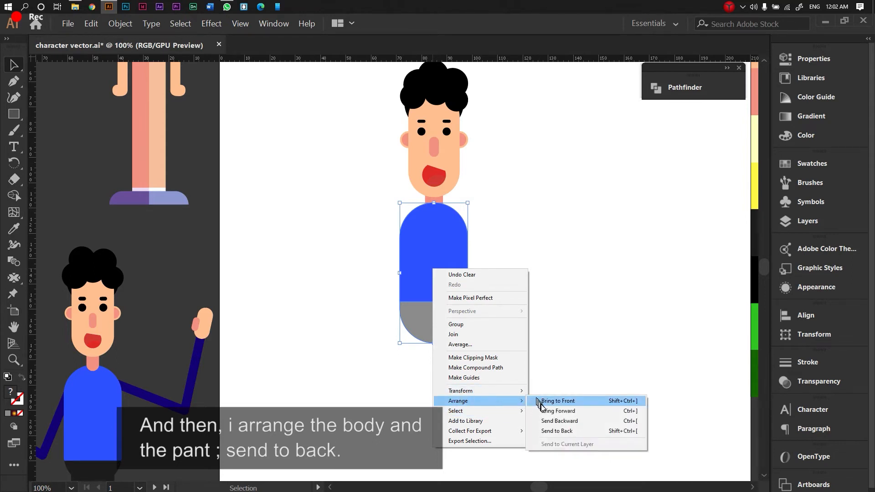
left_click(545, 428)
left_click(527, 396)
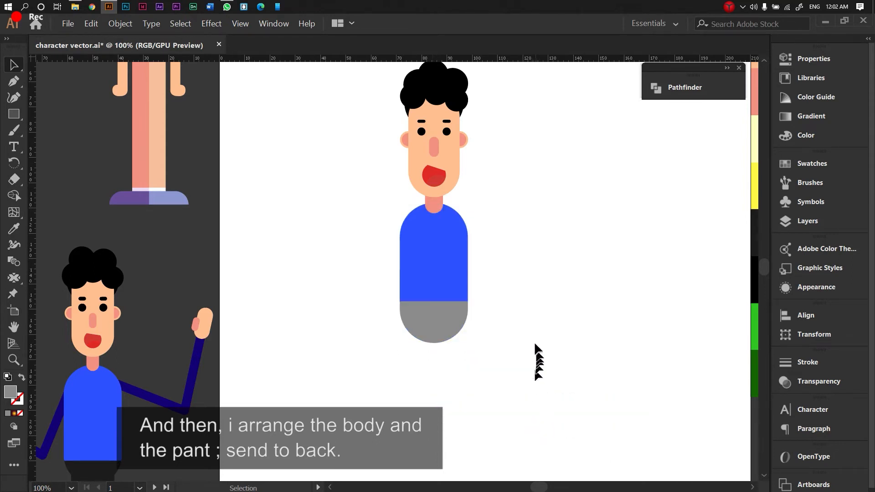
left_click_drag(553, 312, 608, 330)
left_click_drag(514, 410, 523, 207)
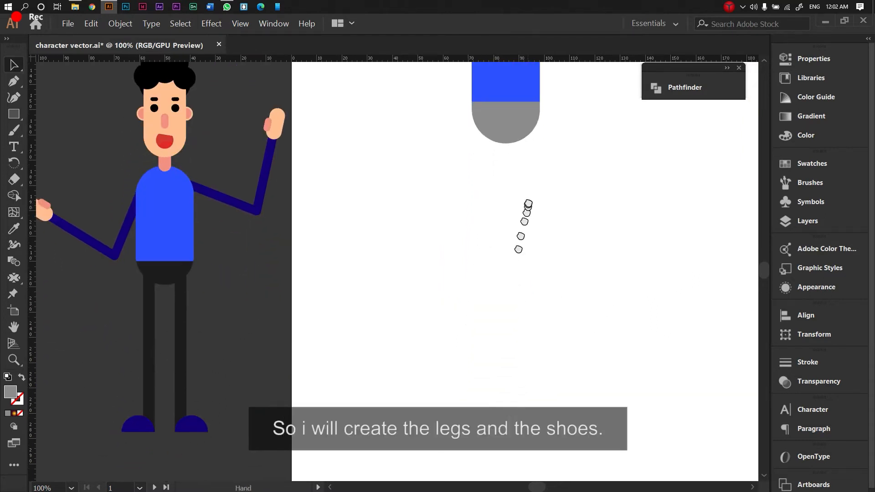
Duplicate the grey square from the basic shapes for the first leg.
left_click_drag(103, 391, 218, 457)
left_click(558, 285)
left_click_drag(540, 205, 432, 408)
left_click_drag(529, 259, 452, 319)
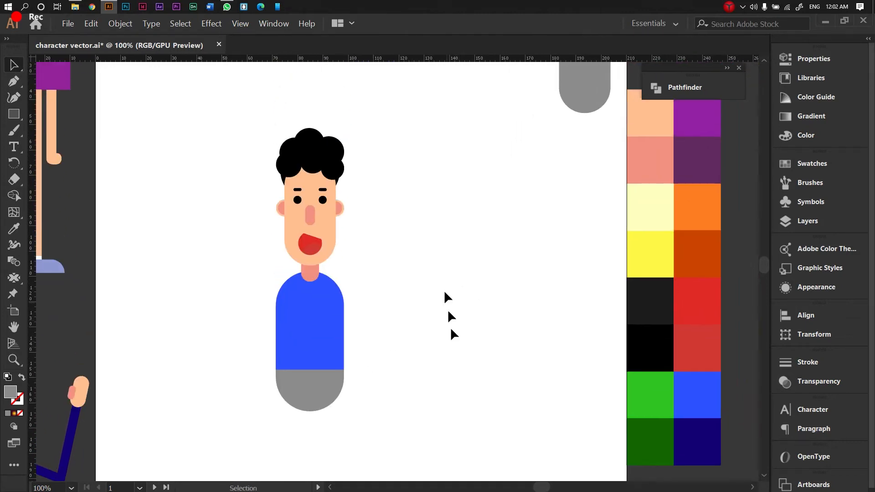
left_click_drag(468, 158, 474, 254)
key("a")
left_click(459, 154)
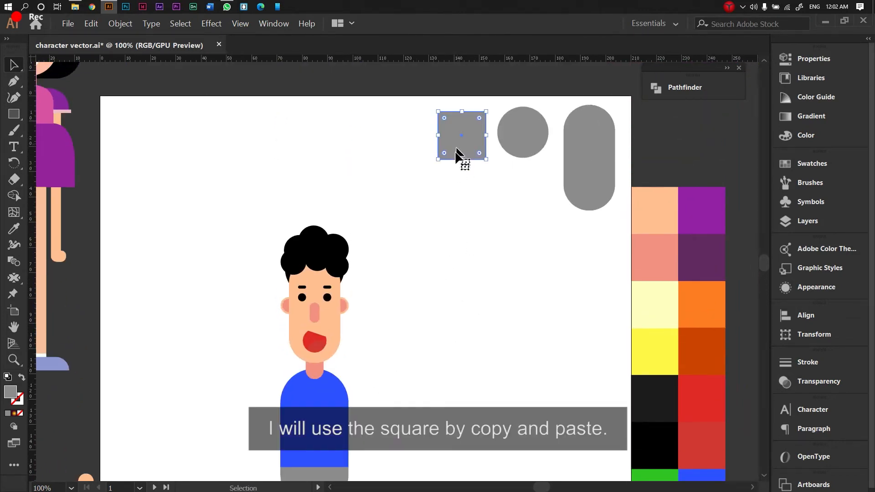
key("ctrl+c")
key("ctrl+v")
Narrow the square copy into a slim rectangle and lengthen it into a leg under the pants' left side.
left_click_drag(513, 303, 580, 119)
left_click_drag(464, 90, 361, 347)
key("space")
left_click_drag(427, 355, 519, 196)
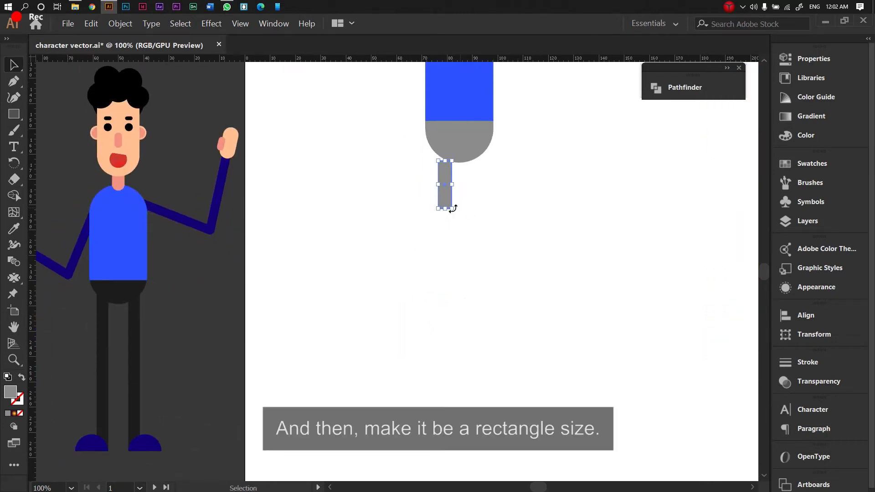
left_click_drag(452, 208, 445, 333)
left_click_drag(446, 315, 438, 275)
left_click(322, 324)
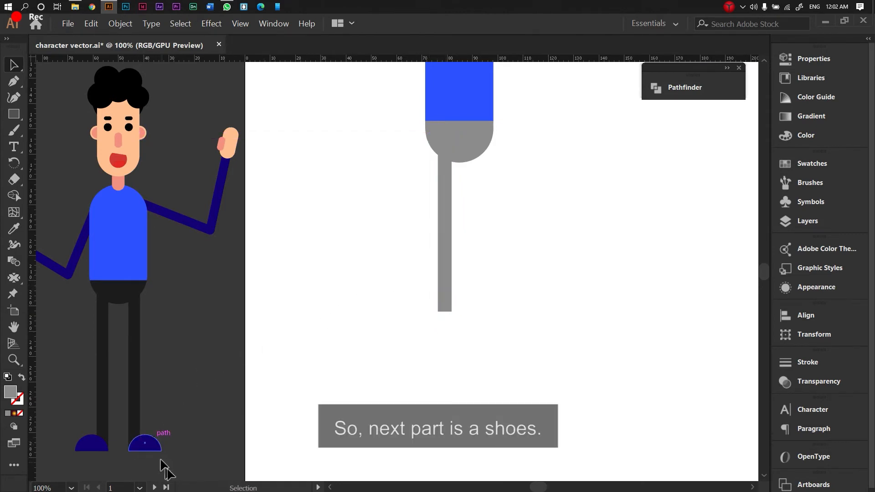
Duplicate the grey circle and place the copy to the left of the leg's lower end.
left_click_drag(477, 261, 372, 466)
left_click_drag(449, 285, 416, 419)
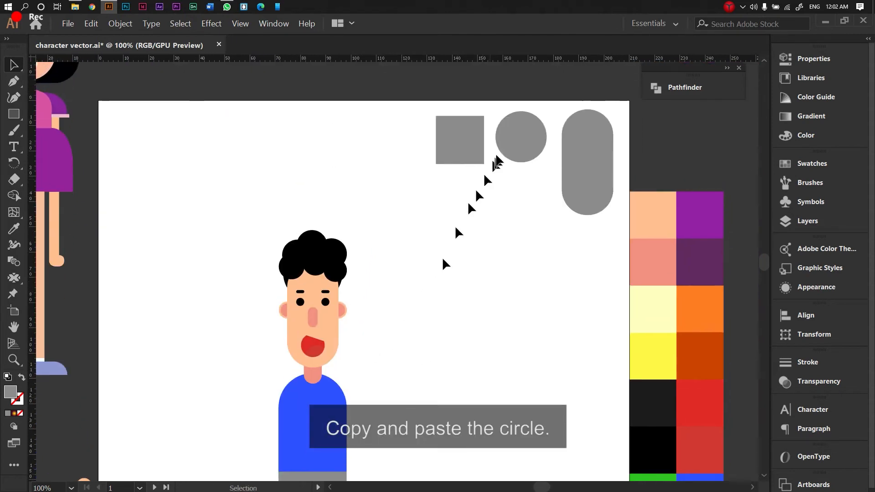
double_click(509, 141)
key("ctrl+c")
key("Escape")
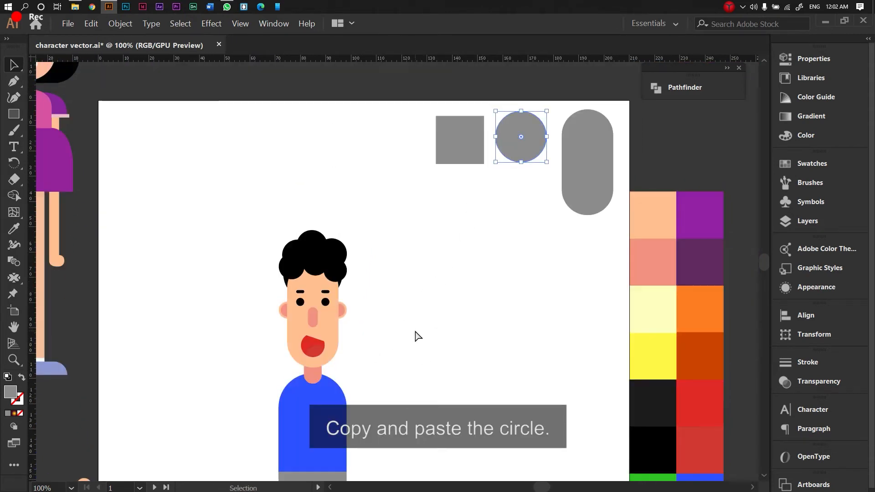
key("ctrl+c")
left_click_drag(422, 374, 516, 132)
left_click_drag(493, 294, 532, 193)
key("ctrl+v")
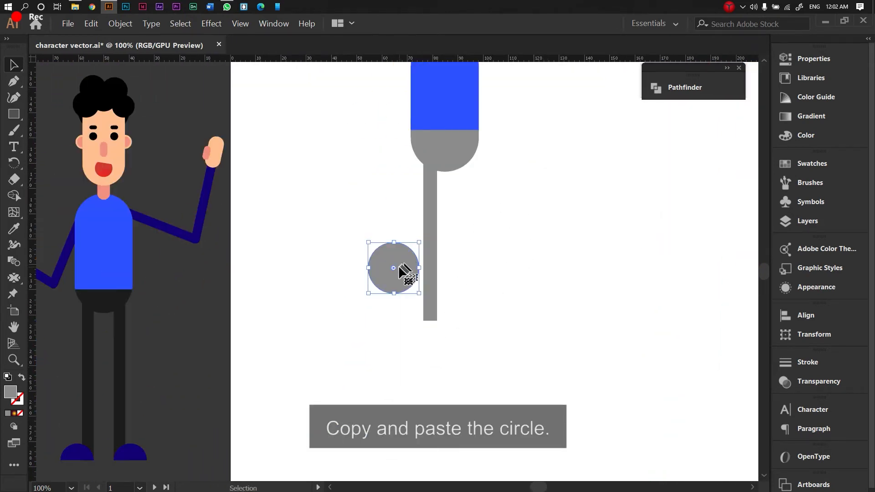
left_click_drag(399, 269, 370, 319)
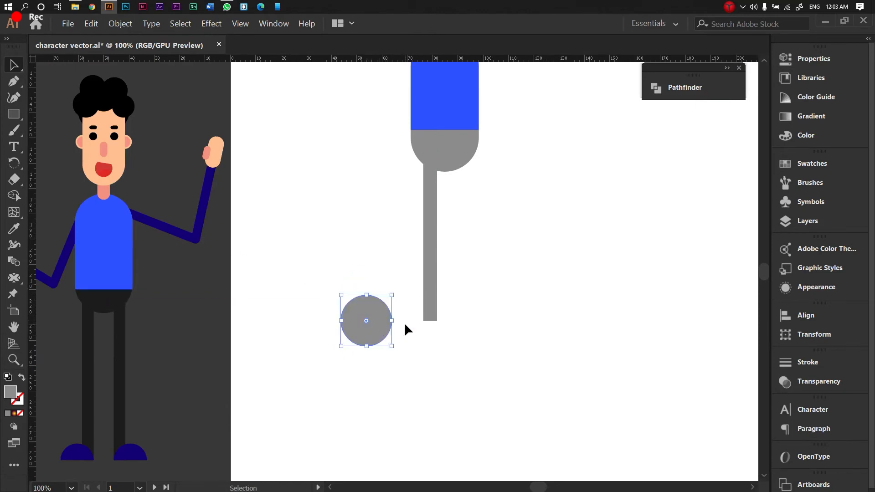
left_click(403, 322)
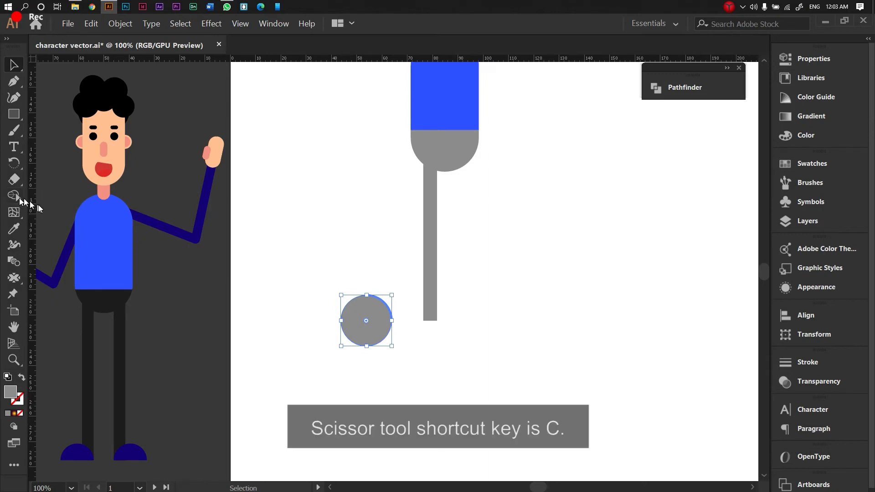
Cut the circle at its left and right anchor points with the Scissors tool and delete the lower half.
key("c")
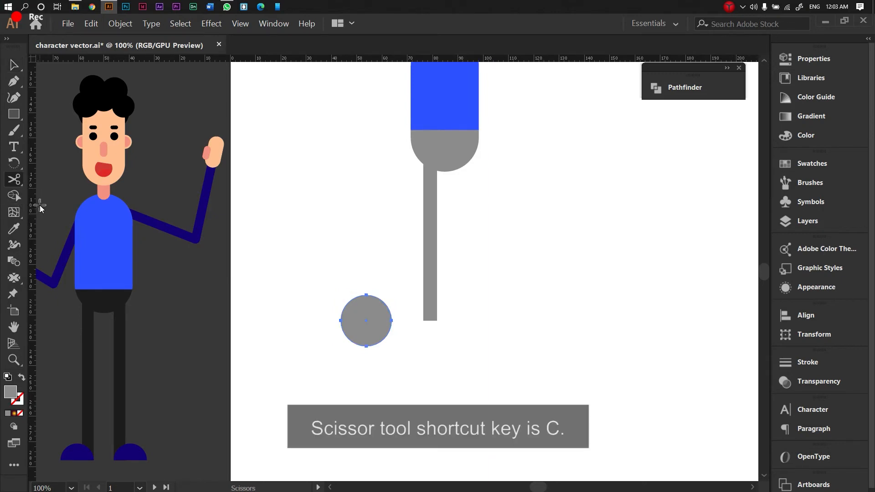
left_click(341, 320)
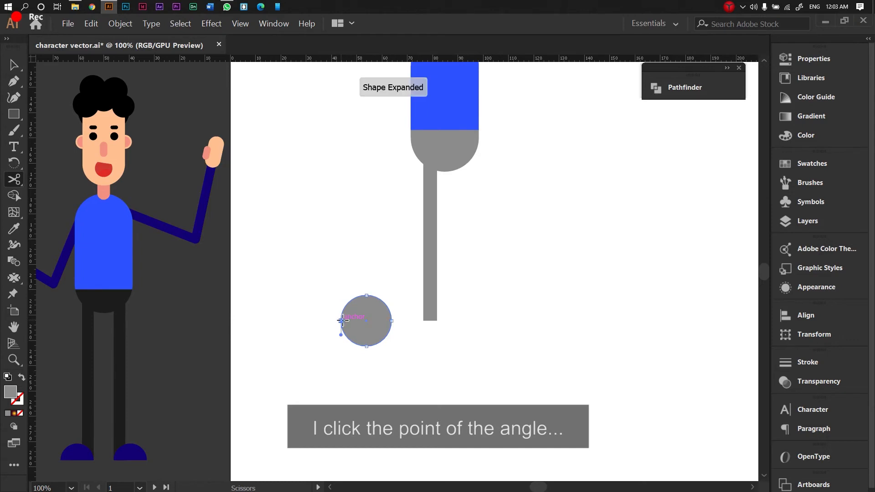
left_click(391, 320)
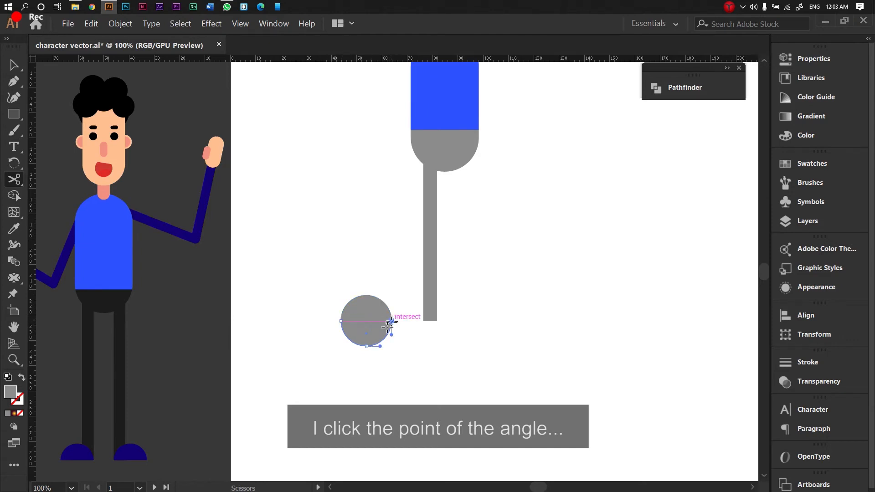
left_click(18, 64)
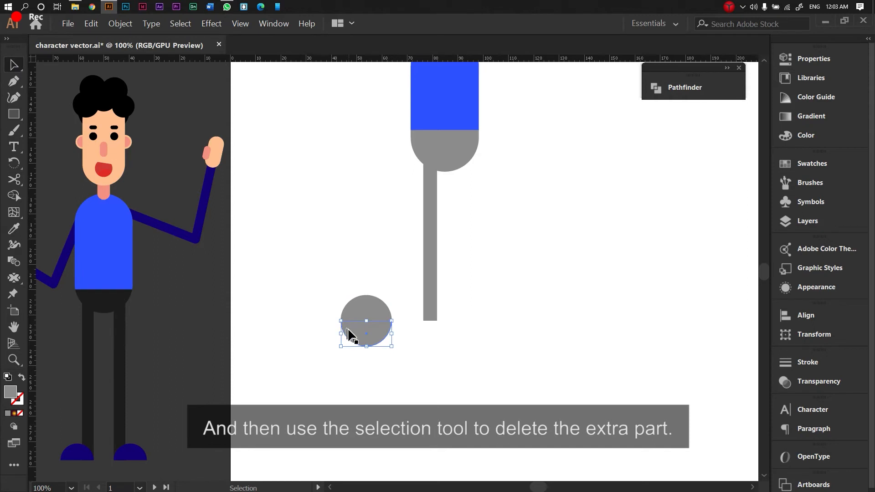
key("Delete")
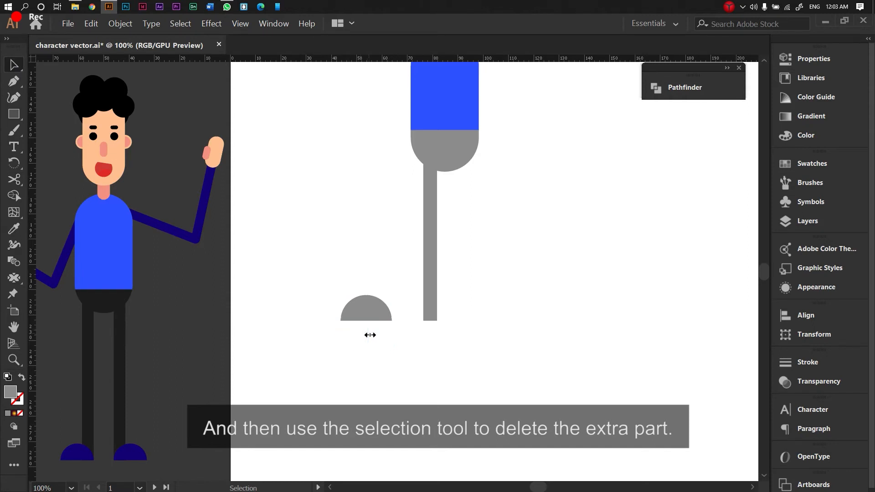
Close the half circle's open flat edge with the Pen tool by linking its two end anchor points.
left_click(367, 318)
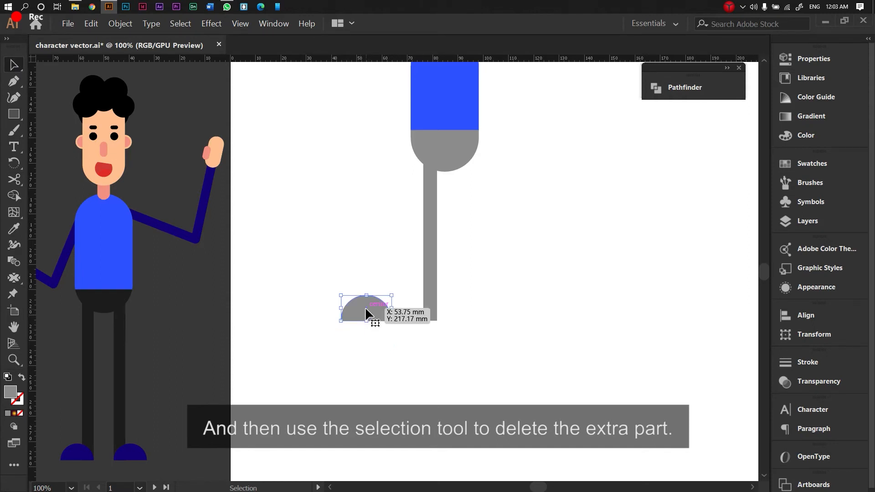
left_click(14, 83)
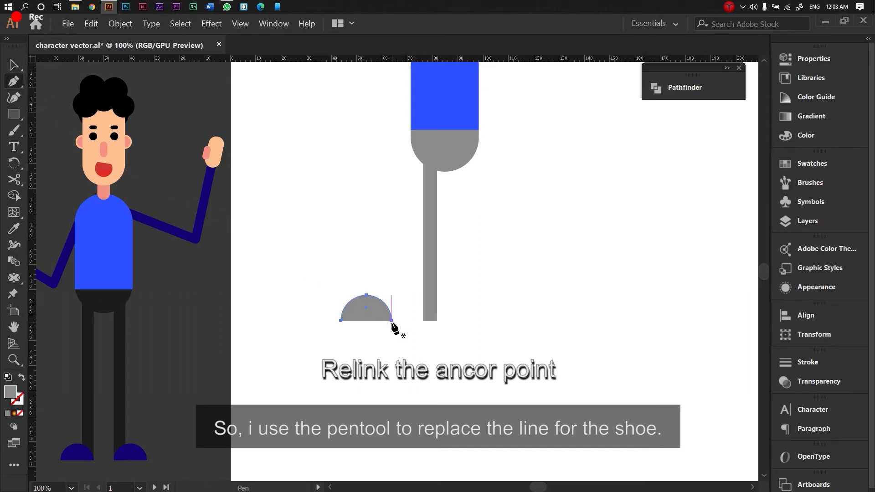
left_click(341, 322)
Move the half circle to the leg's lower end and shrink it slightly to form the shoe.
left_click(14, 65)
left_click_drag(360, 210, 275, 247)
left_click_drag(278, 342, 363, 343)
left_click_drag(300, 333, 312, 340)
Recolour the pants piece and the leg with the palette's dark purple using the Eyedropper.
left_click_drag(439, 301, 367, 388)
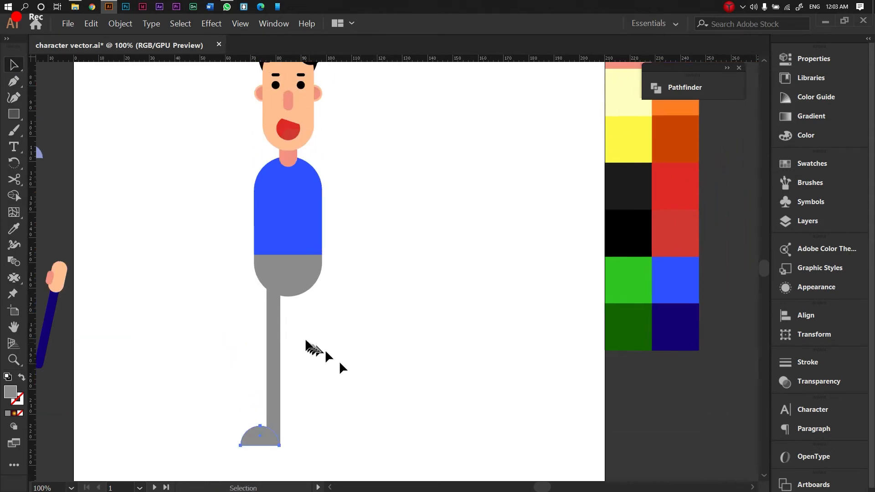
left_click_drag(236, 272, 322, 326)
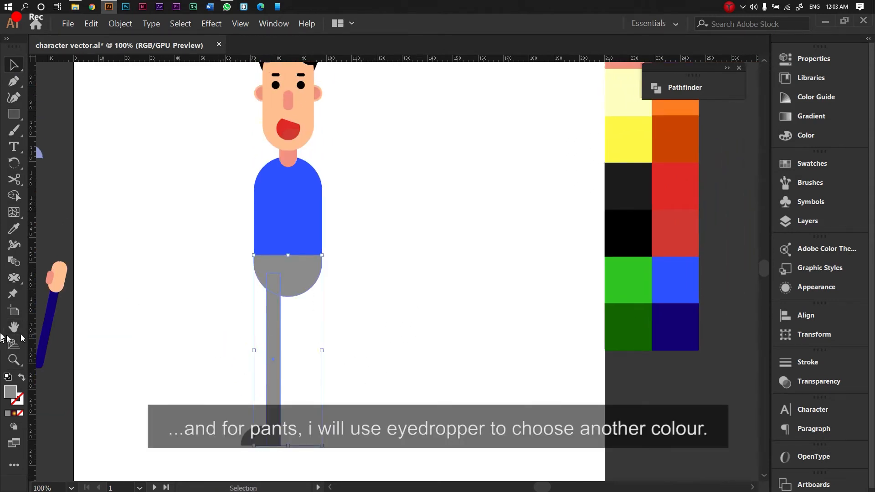
left_click(13, 230)
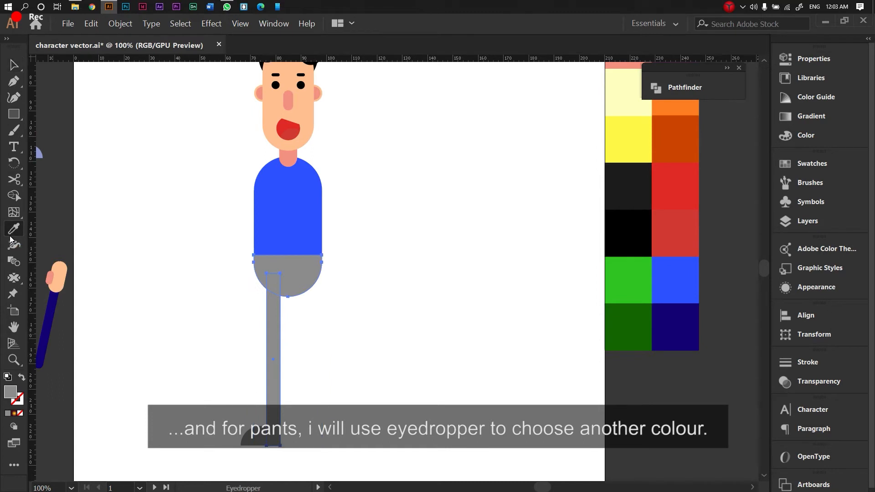
scroll(517, 321, "up", 3)
scroll(523, 332, "up", 3)
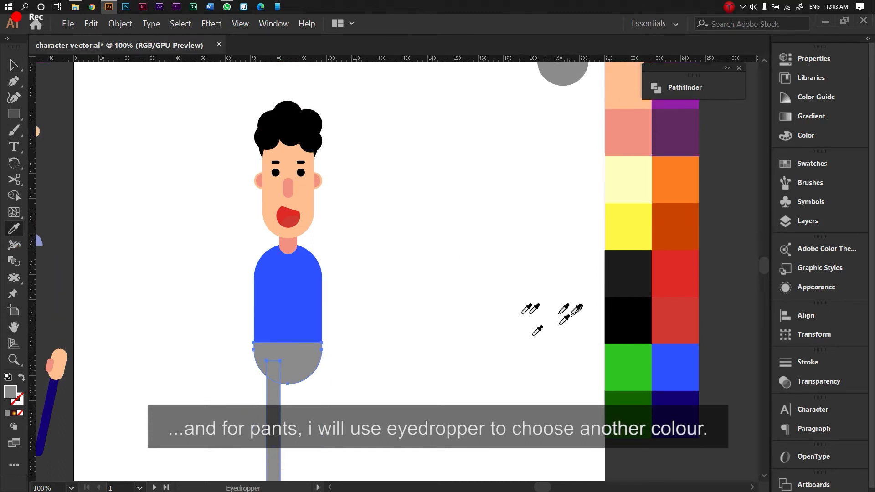
left_click(664, 160)
Recolour the half-circle shoe with the palette's charcoal black using the Eyedropper.
left_click_drag(416, 411, 489, 224)
key("v")
left_click(444, 269)
left_click(334, 364)
mouse_move(436, 224)
left_mouse_down()
mouse_move(348, 305)
mouse_move(364, 344)
left_mouse_up()
left_click_drag(482, 238, 452, 278)
left_click(580, 286)
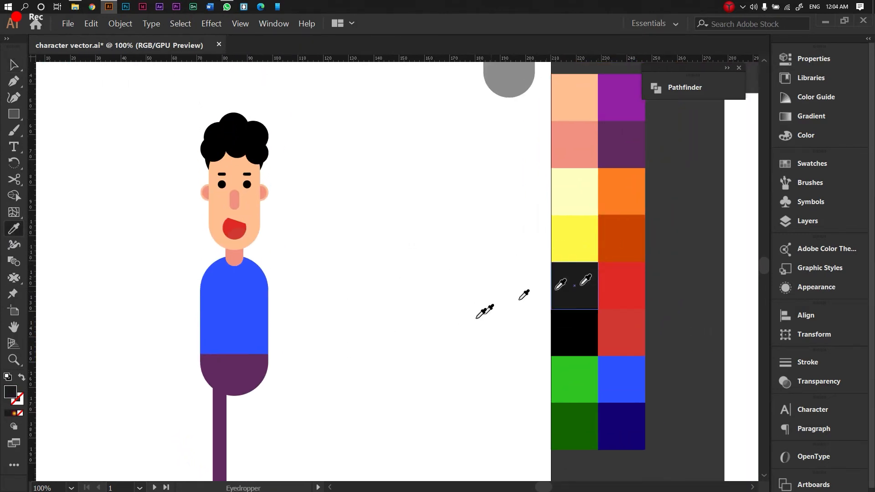
Select the purple leg together with its shoe and group them.
left_click_drag(317, 377, 417, 231)
key("v")
left_click(386, 238)
left_click_drag(289, 367, 338, 416)
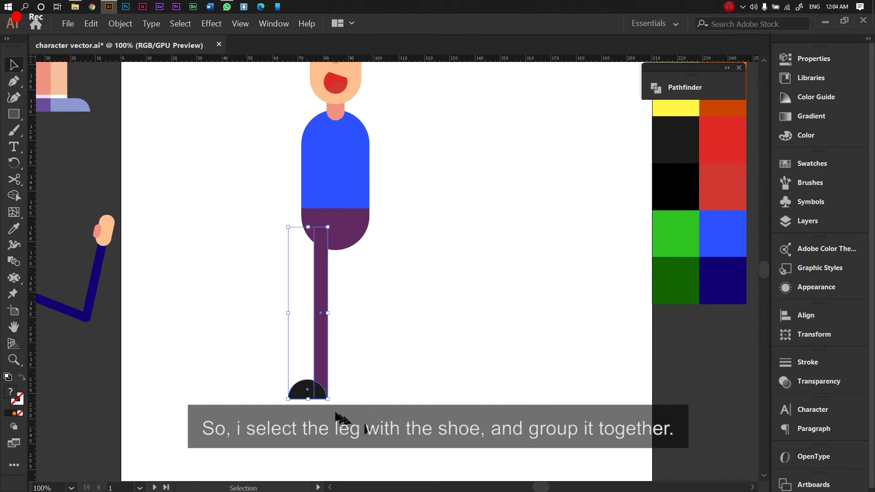
right_click(327, 371)
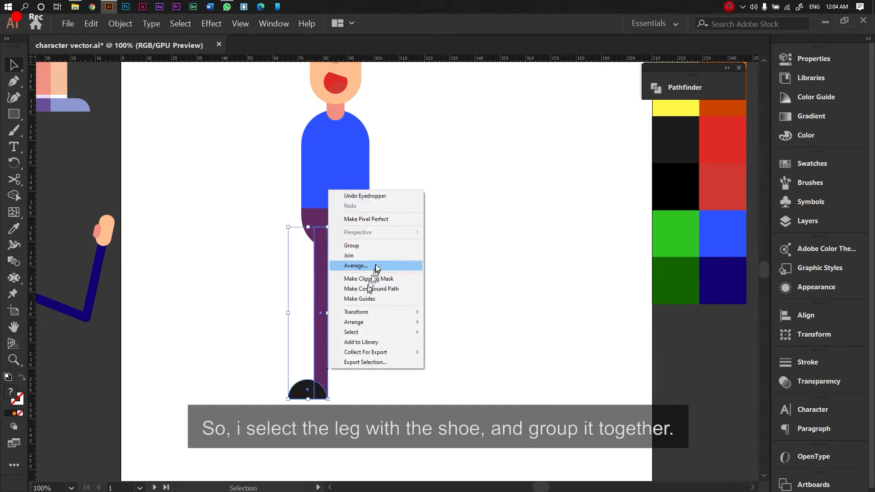
left_click(382, 248)
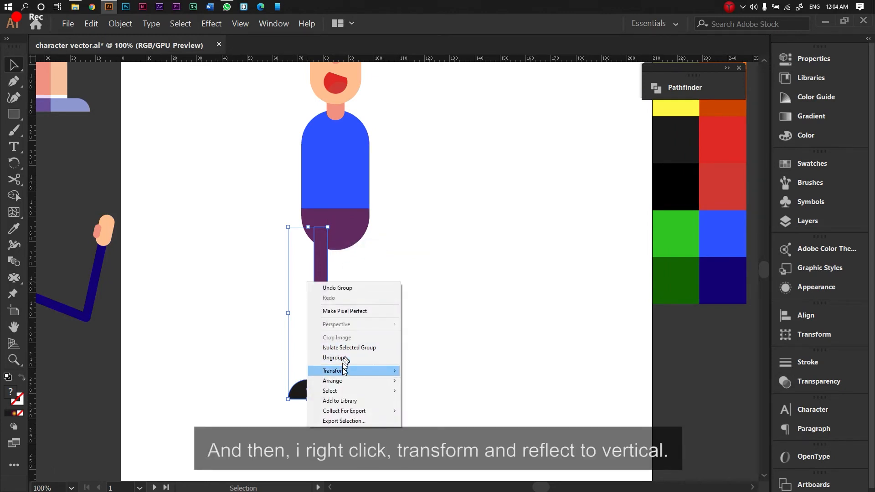
Create a copy of the leg group reflected across the vertical axis and place it under the pants' right side.
mouse_move(351, 371)
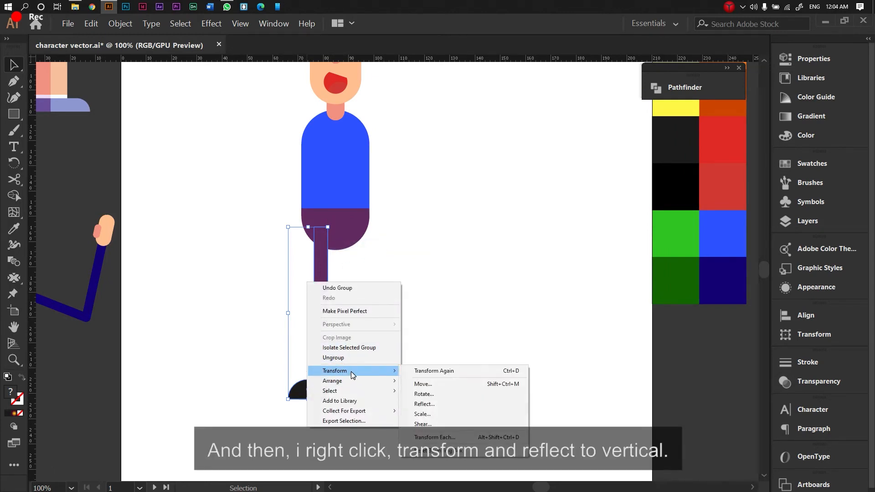
left_click(445, 404)
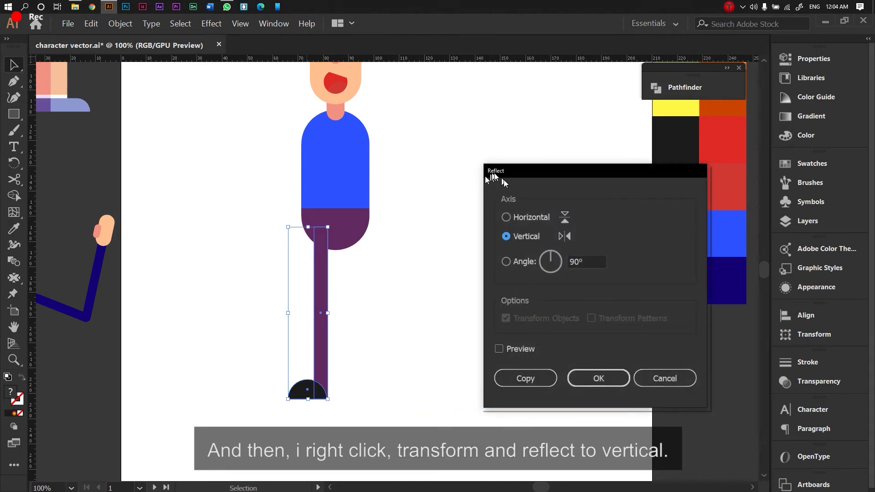
left_click(499, 349)
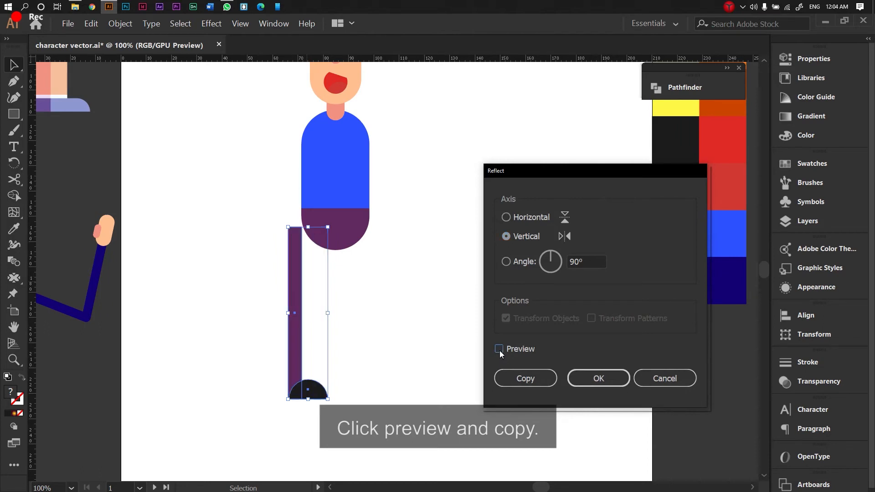
left_click(514, 376)
left_click_drag(320, 393, 373, 392)
Group the two legs together and nudge the group into place under the pants.
left_click_drag(249, 328, 398, 417)
right_click(354, 244)
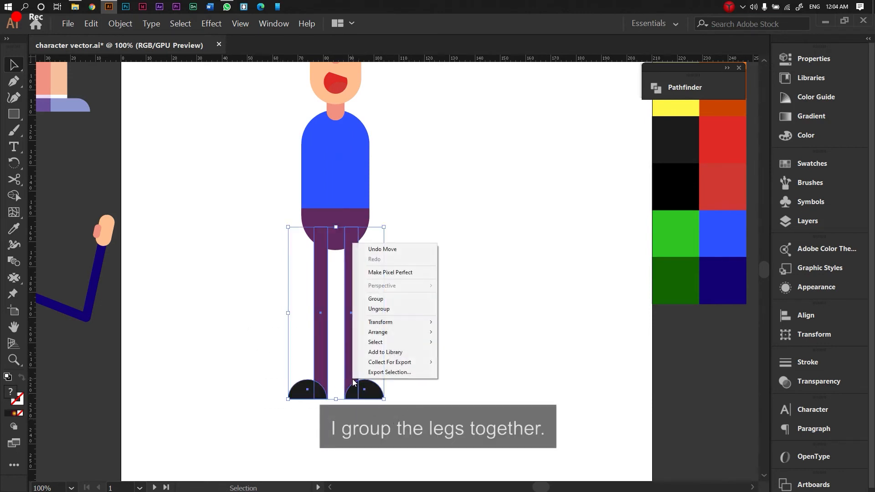
left_click(394, 300)
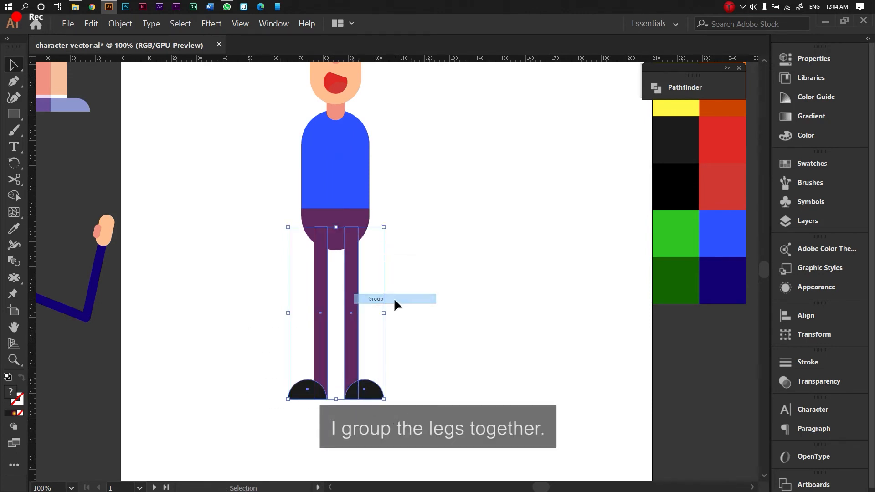
left_click_drag(358, 391, 354, 384)
left_click(401, 353)
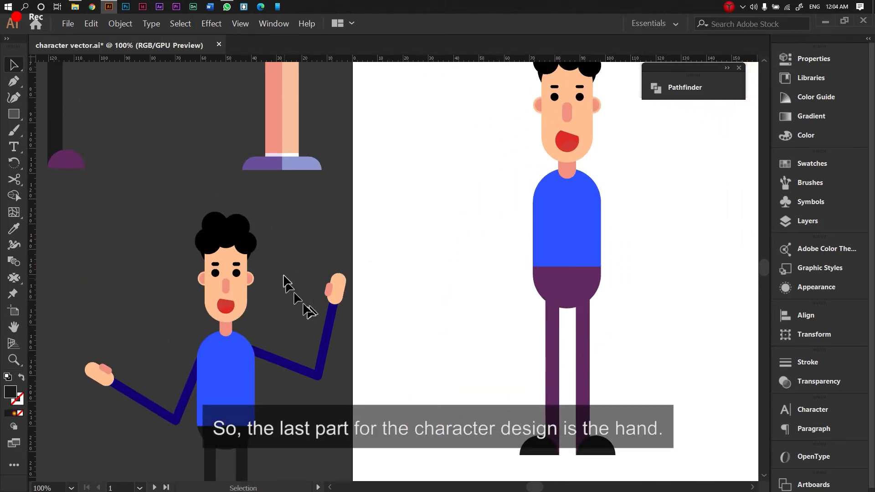
Duplicate the grey oval and narrow the copy into a slim rounded bar beside the character for the arm.
left_click_drag(283, 259, 394, 436)
left_click(450, 345)
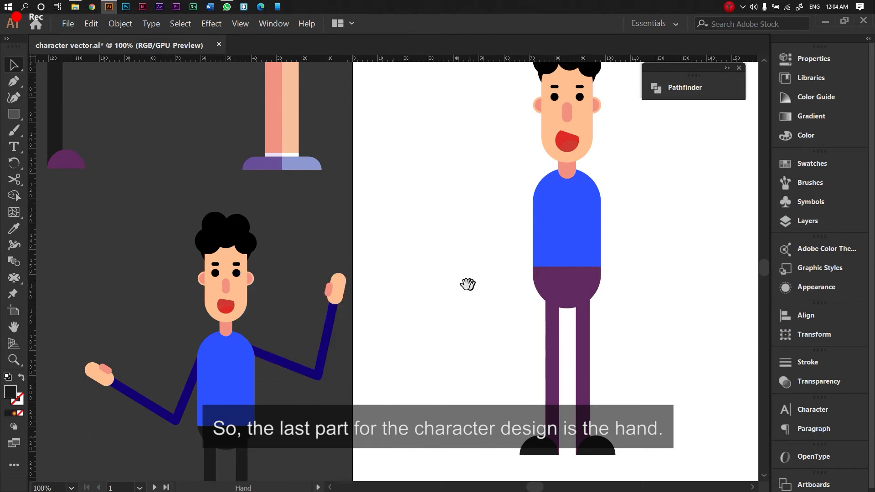
left_click_drag(467, 285, 259, 415)
left_click_drag(524, 271, 435, 263)
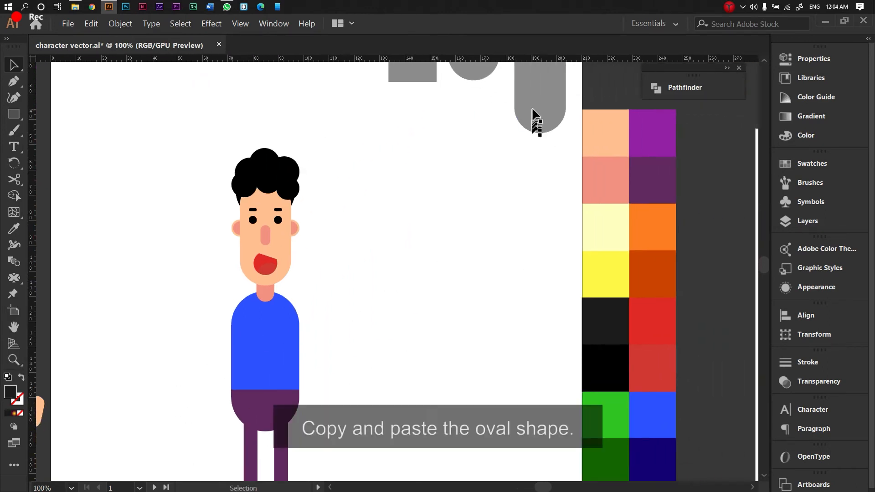
key("ctrl+c")
key("ctrl+v")
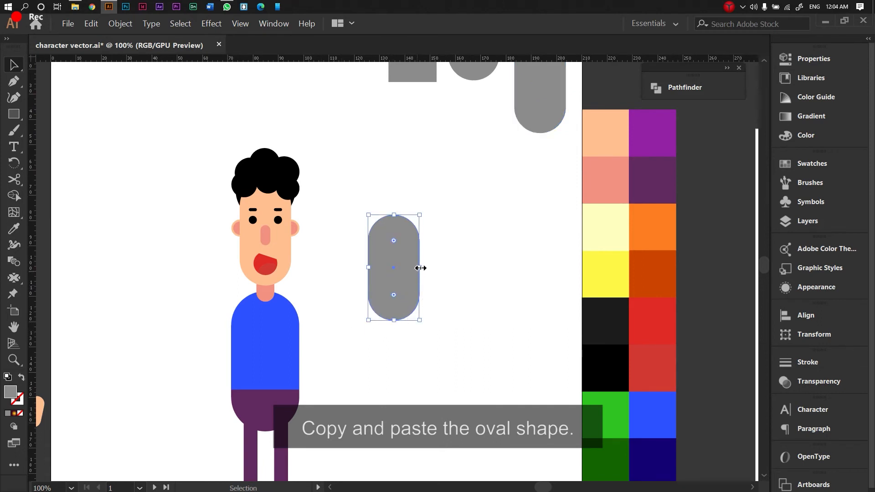
left_click_drag(419, 267, 373, 330)
left_click(376, 260)
Duplicate the slim rounded bar, place the copy below it with the ends overlapping, and select both bars.
key("ctrl+c")
key("ctrl+v")
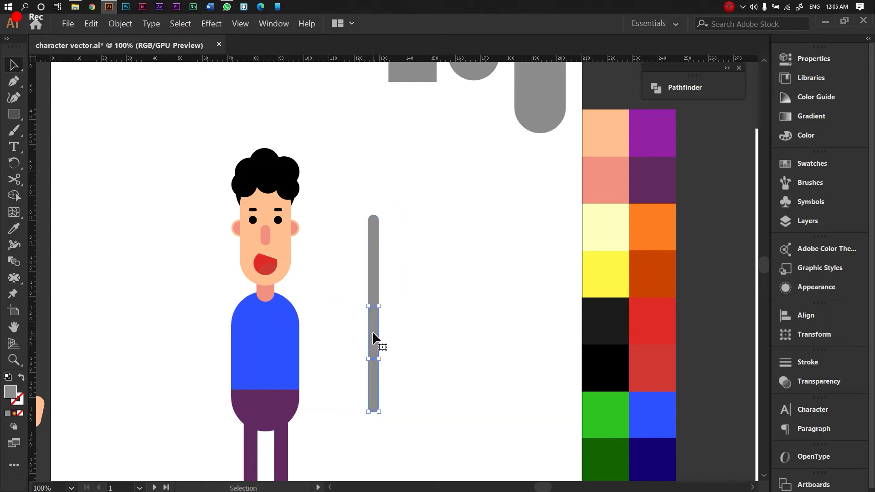
left_click_drag(342, 274, 426, 350)
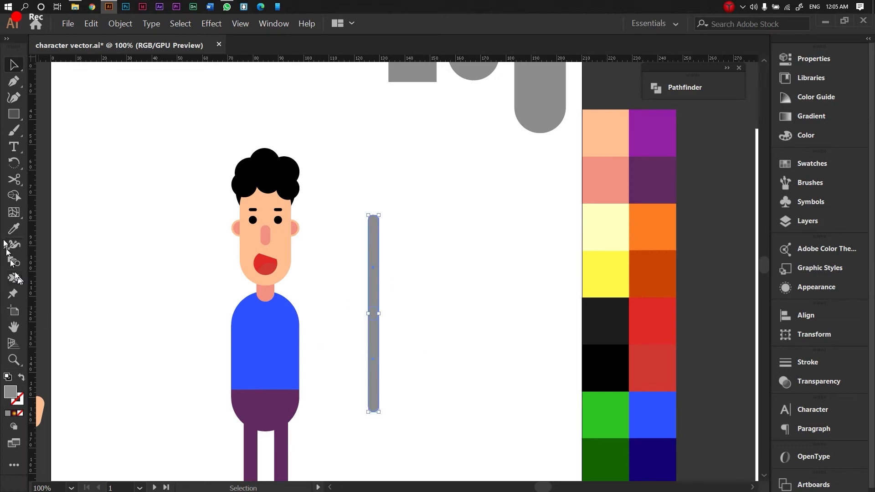
Fill both overlapping arm bars with the dark blue palette colour and deselect them.
left_click(14, 229)
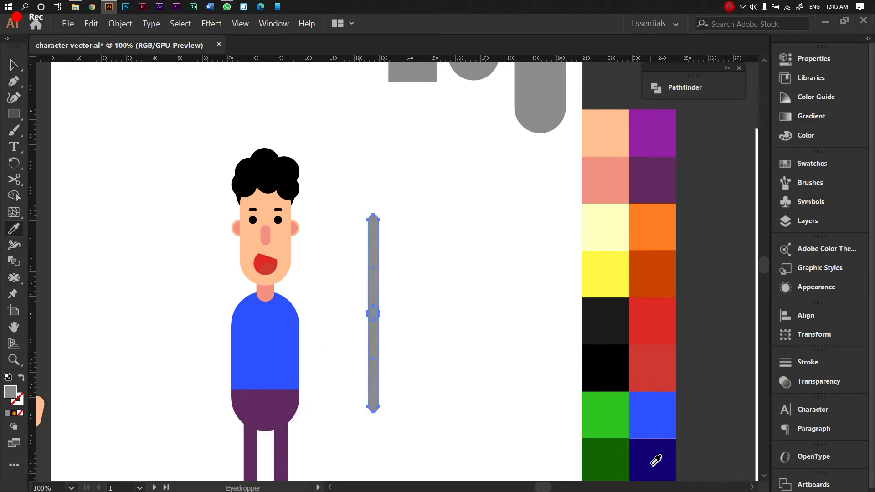
scroll(655, 454, "down", 1)
left_click(653, 443)
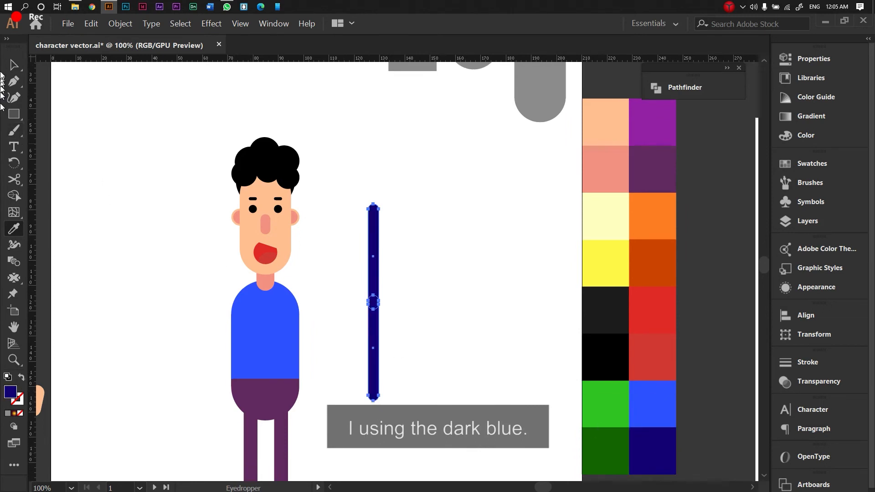
left_click(13, 68)
left_click(399, 351)
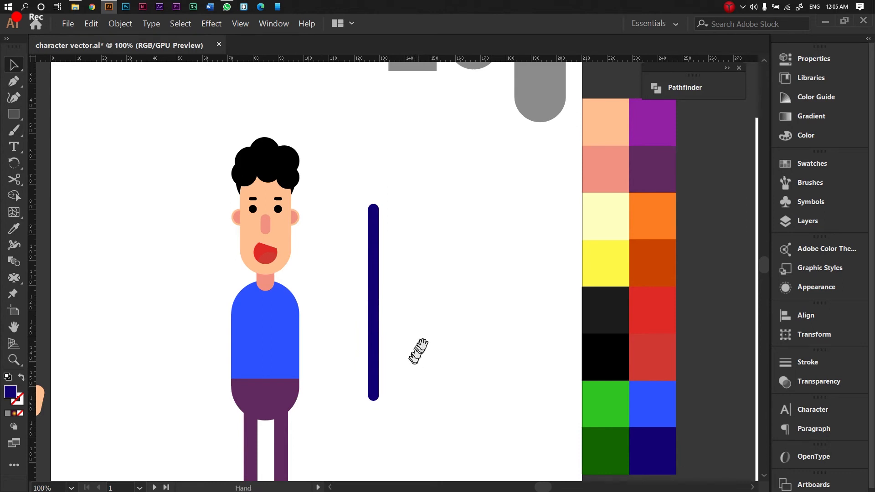
Duplicate the grey oval, place the copy at the arm's lower end and shrink it to hand size.
left_click_drag(418, 350, 540, 250)
left_click_drag(125, 268, 174, 301)
scroll(225, 354, "right", 3)
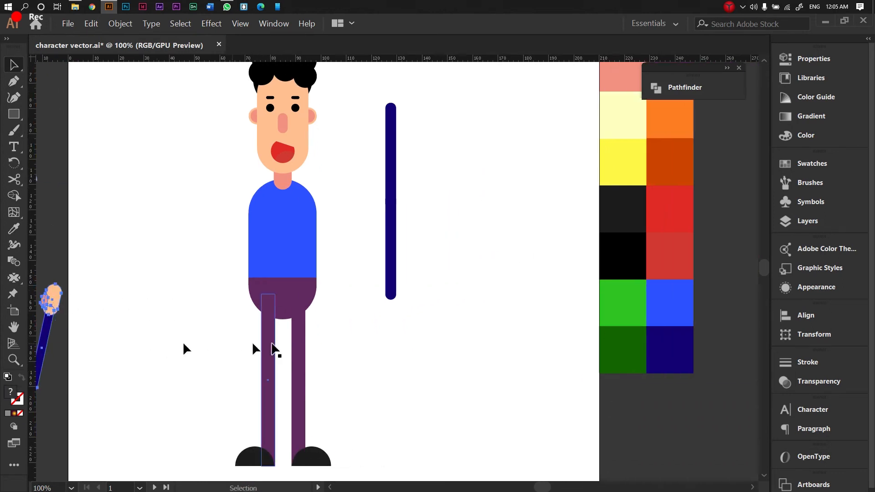
left_click(436, 319)
left_click_drag(444, 262, 407, 376)
left_click(520, 115)
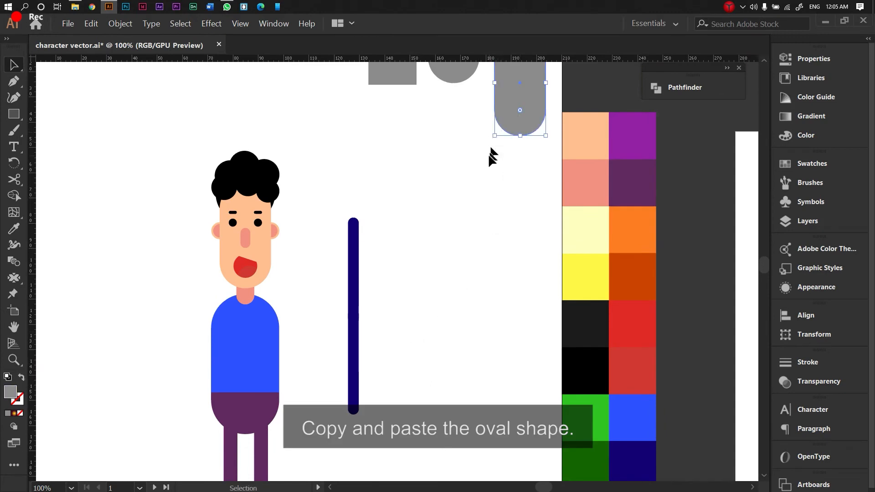
key("ctrl+c")
key("ctrl+v")
scroll(421, 255, "down", 2)
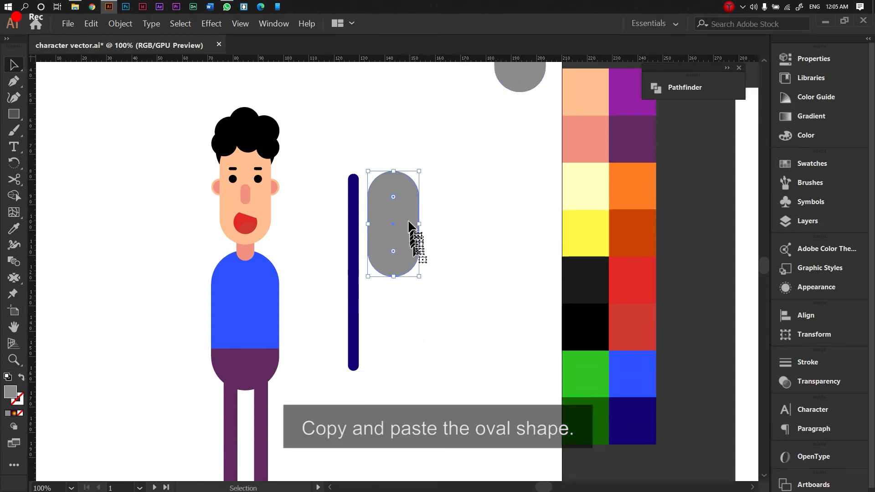
left_click_drag(408, 222, 368, 398)
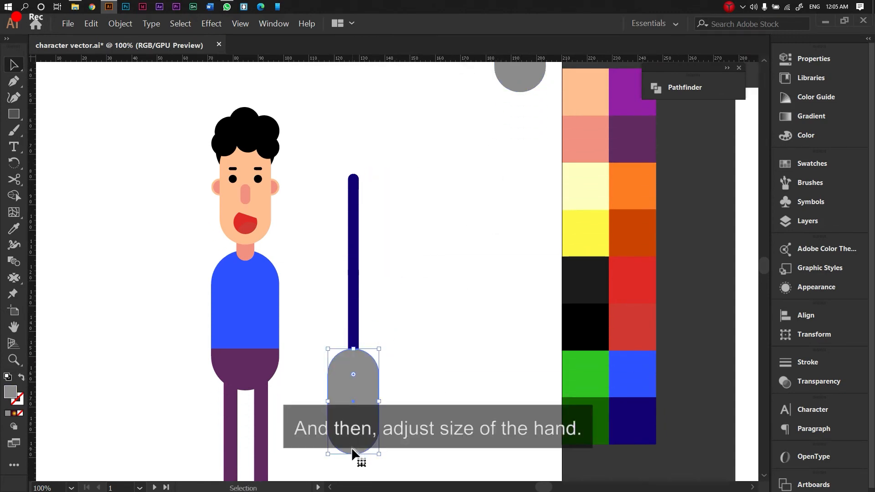
left_click_drag(353, 453, 354, 390)
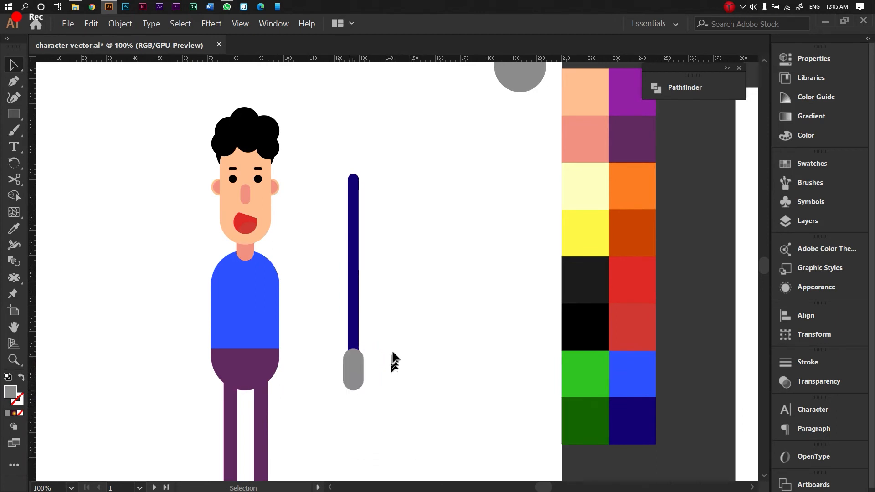
Fill the hand oval with the light skin colour sampled from the palette.
left_click(357, 374)
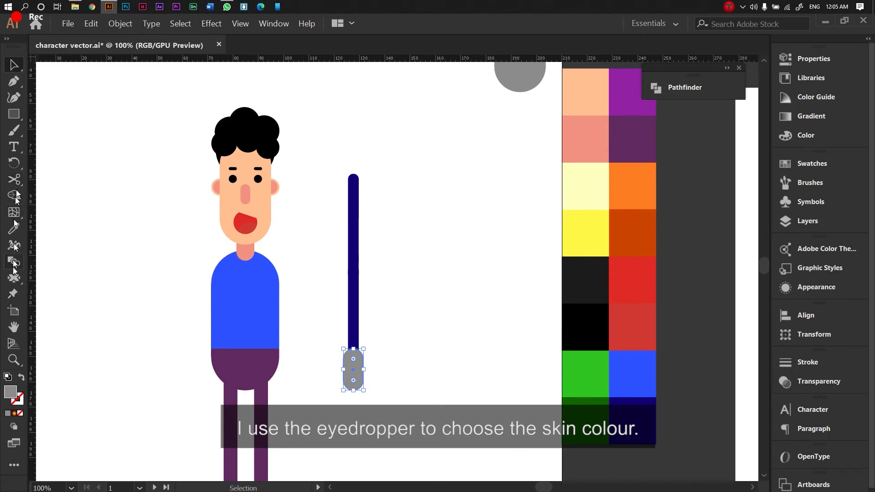
left_click(14, 232)
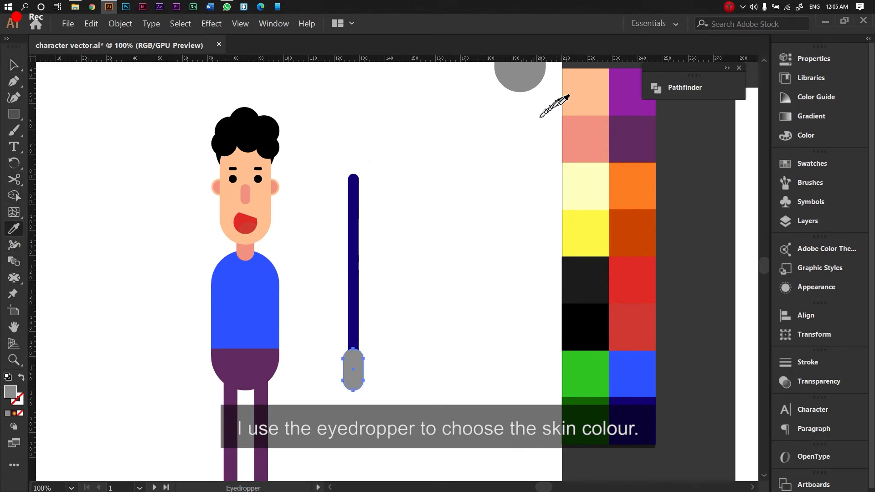
left_click(584, 94)
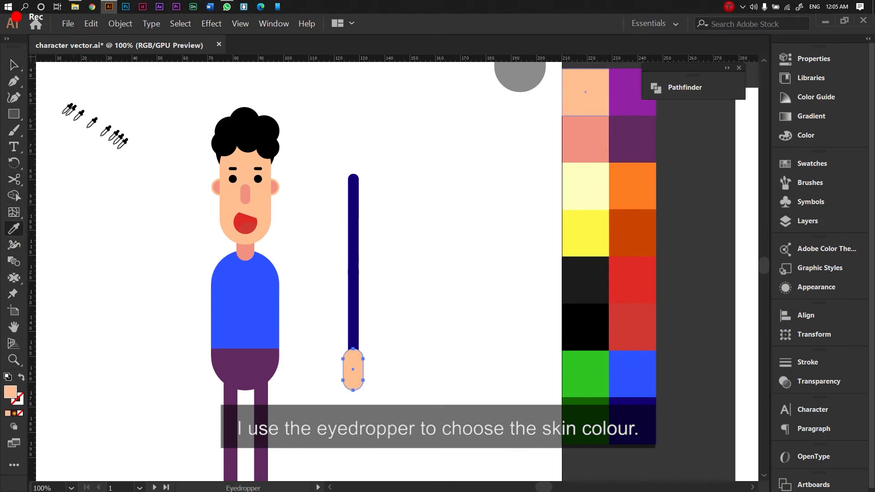
left_click(14, 64)
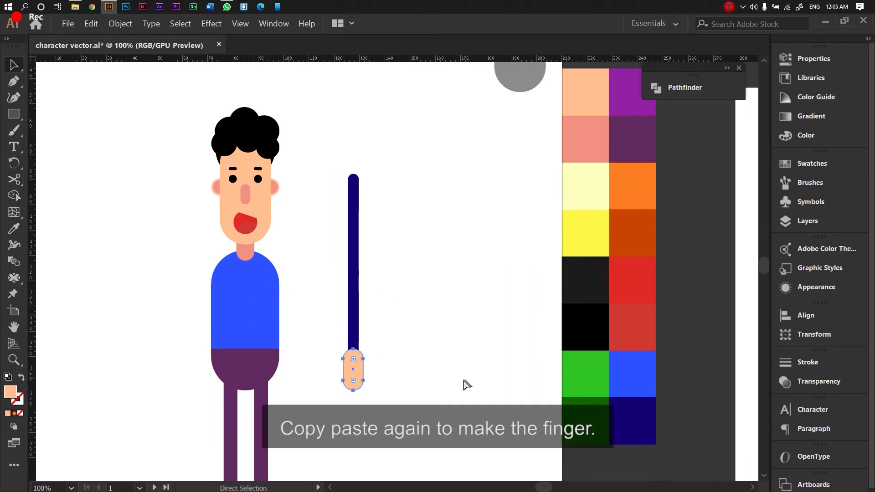
Duplicate the hand oval and shrink the copy into a small finger on the hand's right edge.
key("ctrl+c")
key("ctrl+v")
left_click_drag(392, 274, 364, 370)
left_click_drag(350, 390, 358, 375)
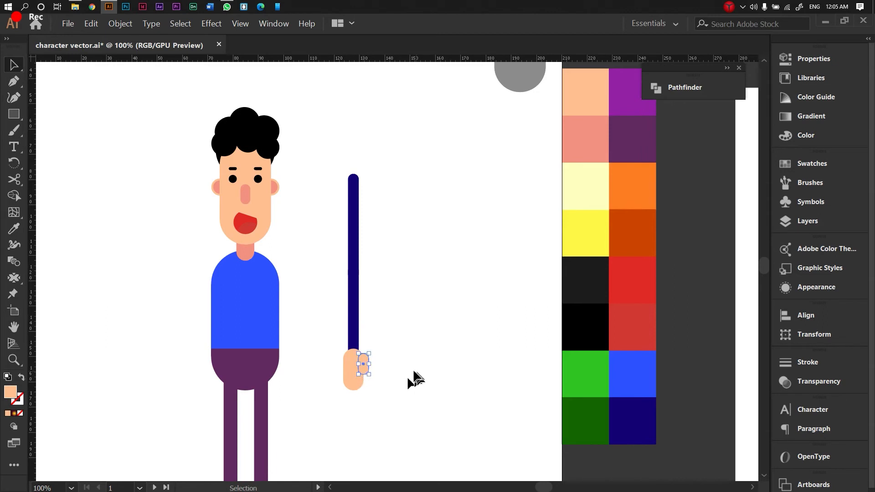
Fill the finger with the darker skin colour from the palette and make it slightly narrower.
left_click(14, 229)
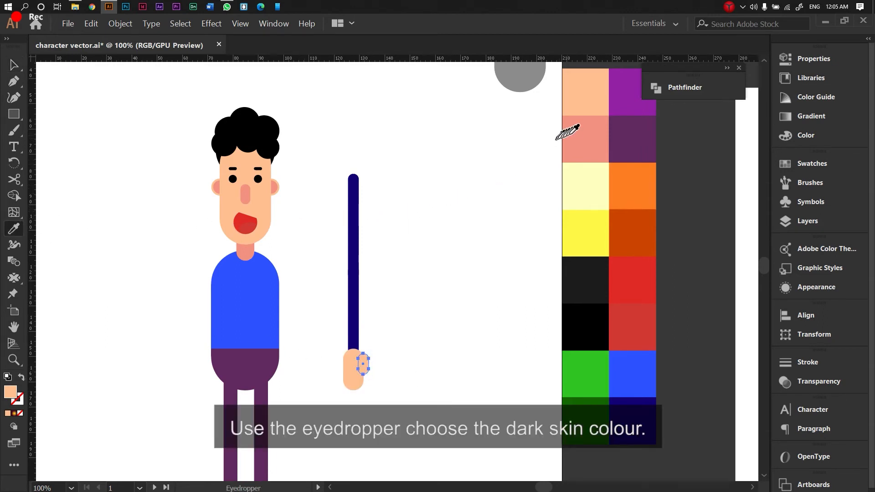
key("ctrl")
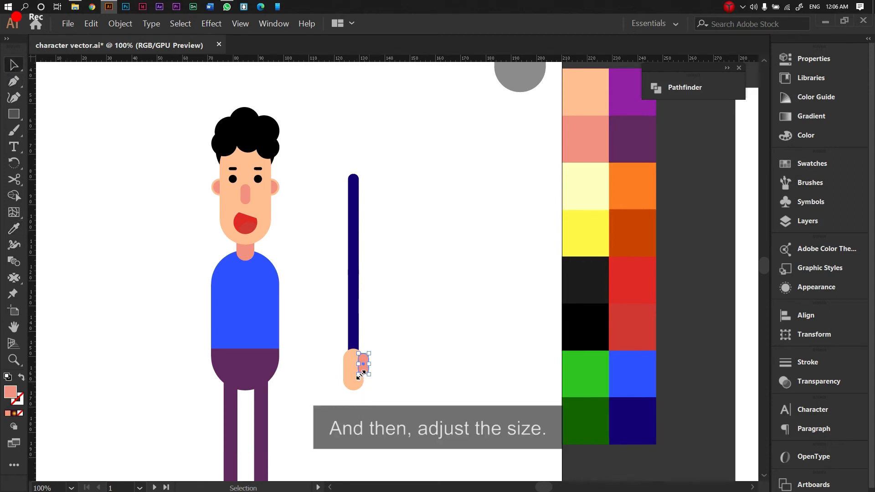
scroll(360, 372, "up", 5)
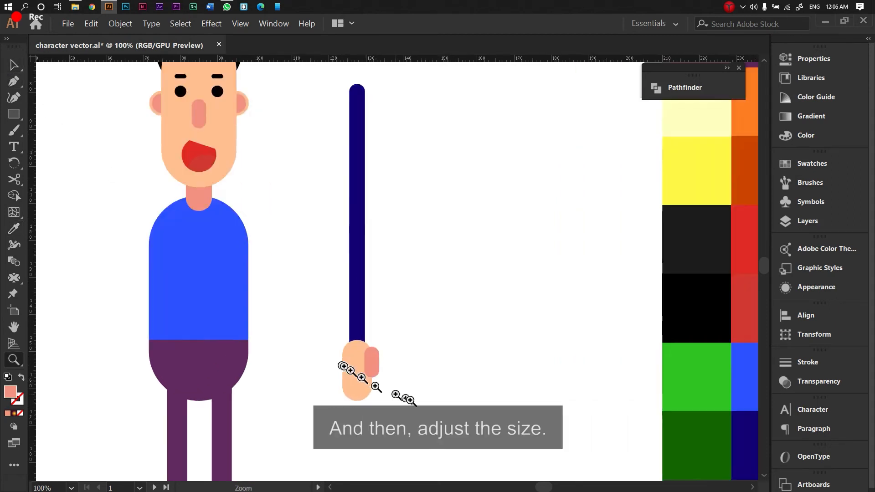
left_click_drag(436, 385, 419, 377)
left_click(457, 386)
key("ctrl+minus")
key("ctrl+minus")
key("ctrl+minus")
key("ctrl+minus")
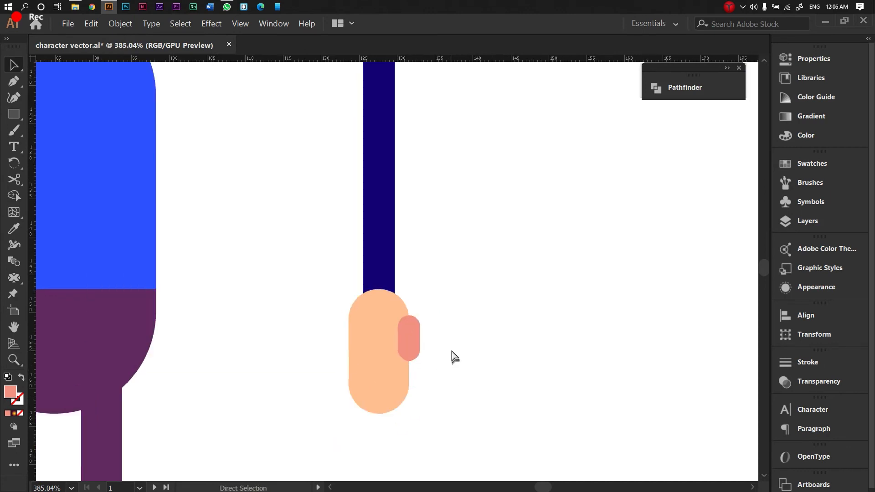
Rotate the whole arm with its hand into an outward downward slope and place its upper end on the shirt's right shoulder.
left_click_drag(387, 209, 401, 281)
left_click_drag(366, 150, 447, 423)
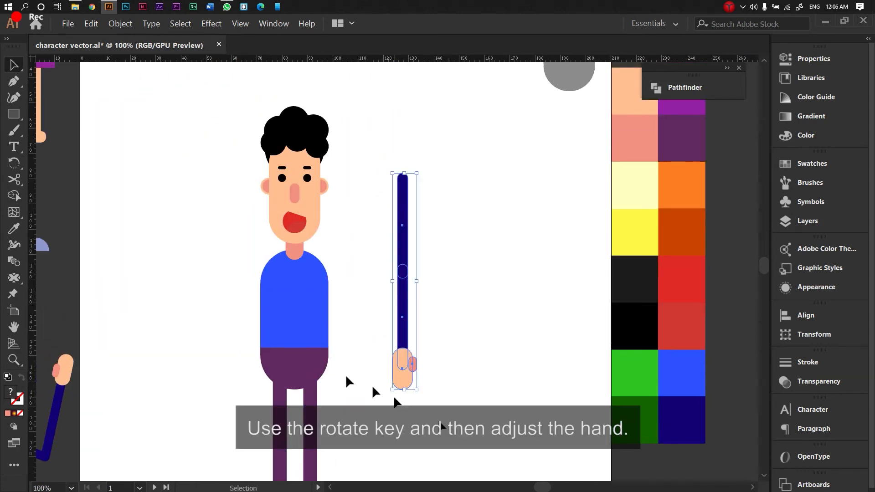
left_click(14, 162)
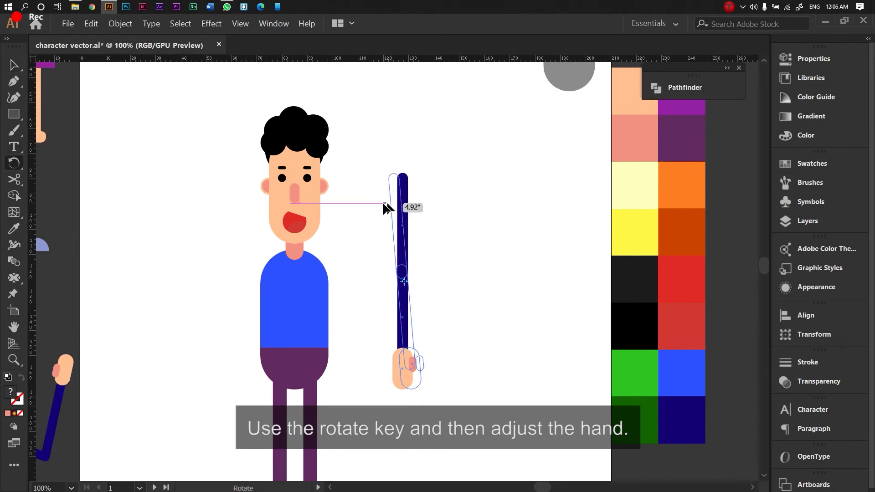
left_click_drag(389, 204, 340, 259)
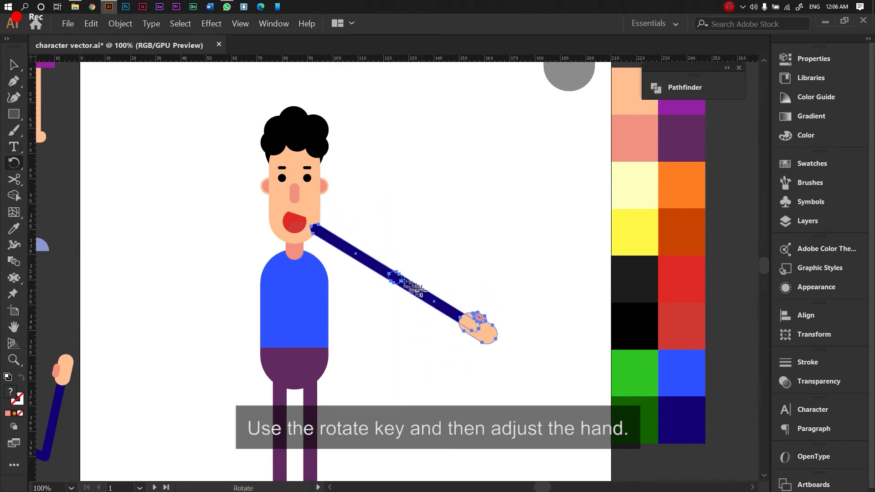
key("v")
left_click_drag(415, 296, 411, 343)
Group the forearm bar, hand and finger together.
left_click(397, 348)
left_click(452, 357)
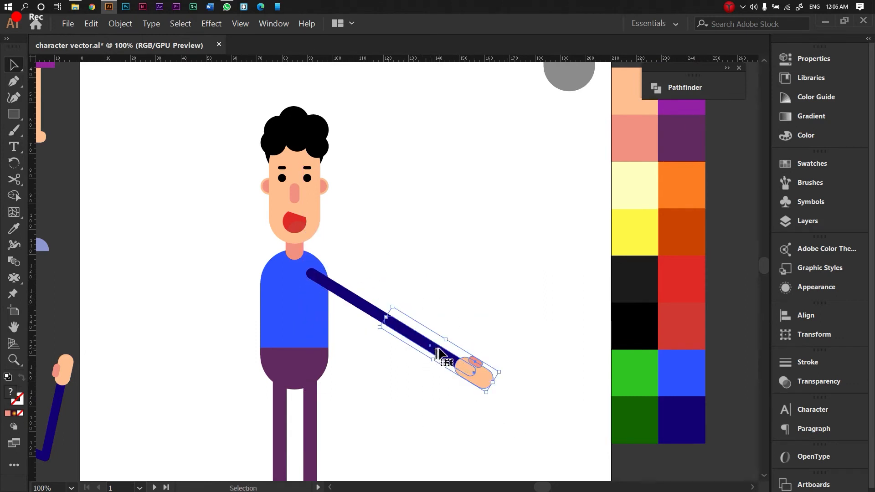
right_click(439, 349)
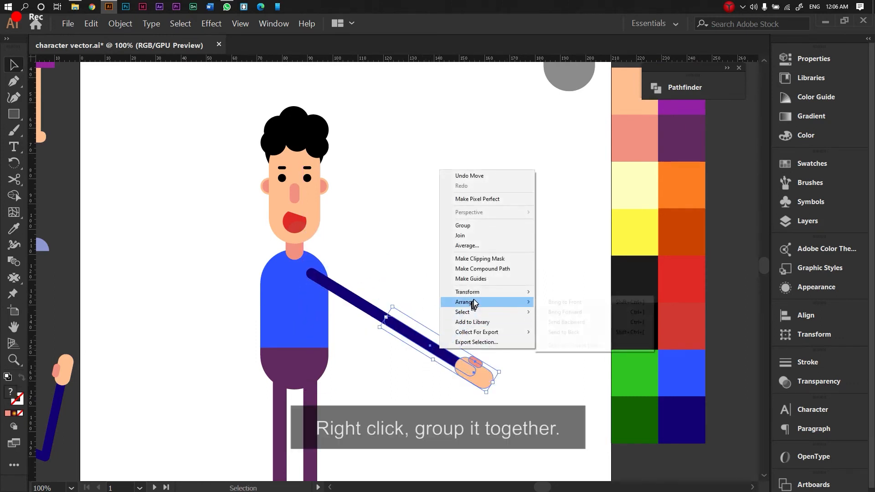
left_click(480, 226)
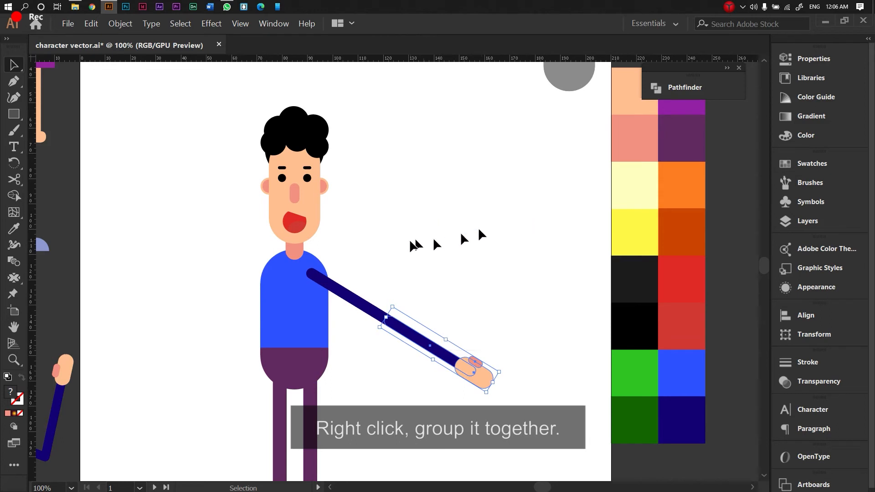
Create a copy of the whole arm reflected across the vertical axis and place it on the shirt's left shoulder.
left_click(376, 283)
left_click_drag(372, 289, 436, 374)
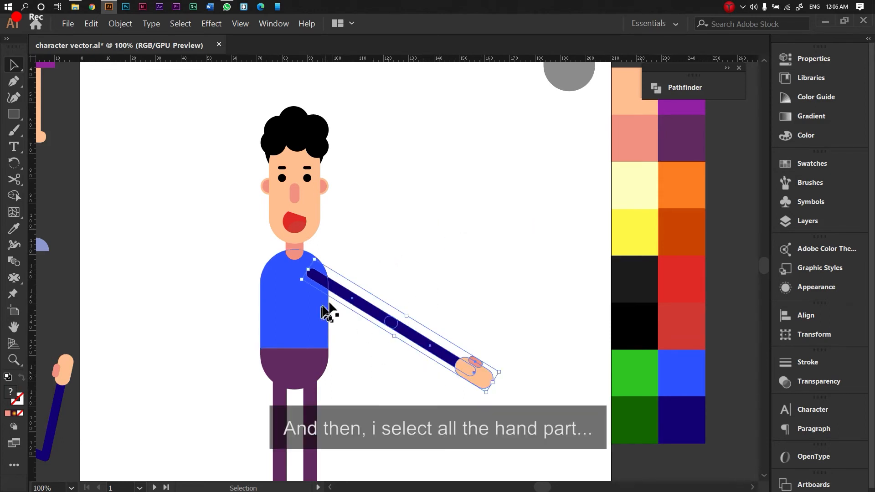
left_click_drag(367, 302, 373, 307)
right_click(375, 304)
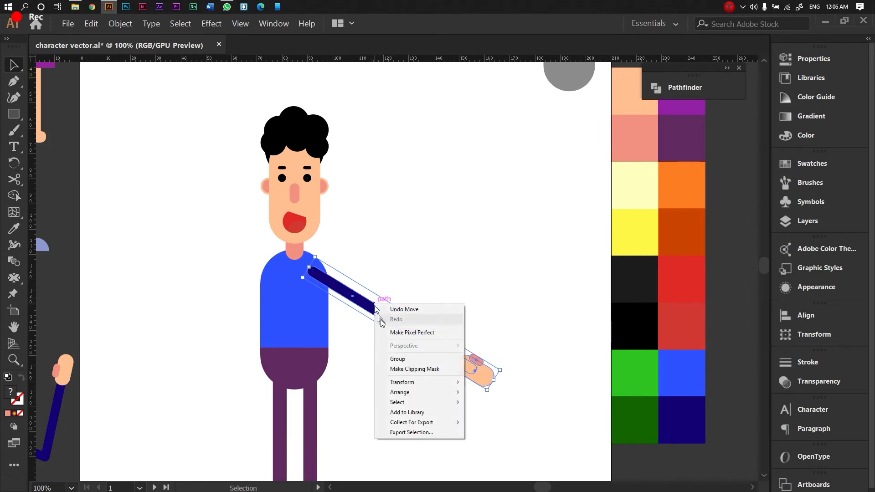
mouse_move(424, 384)
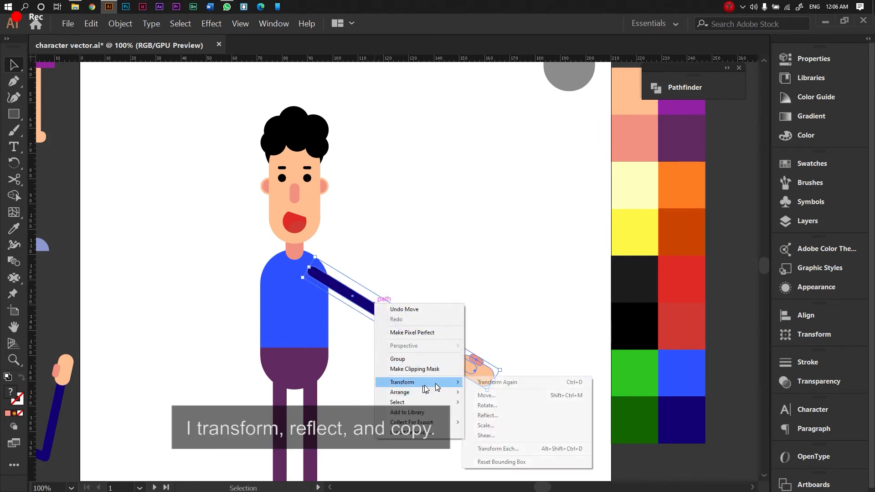
left_click(493, 418)
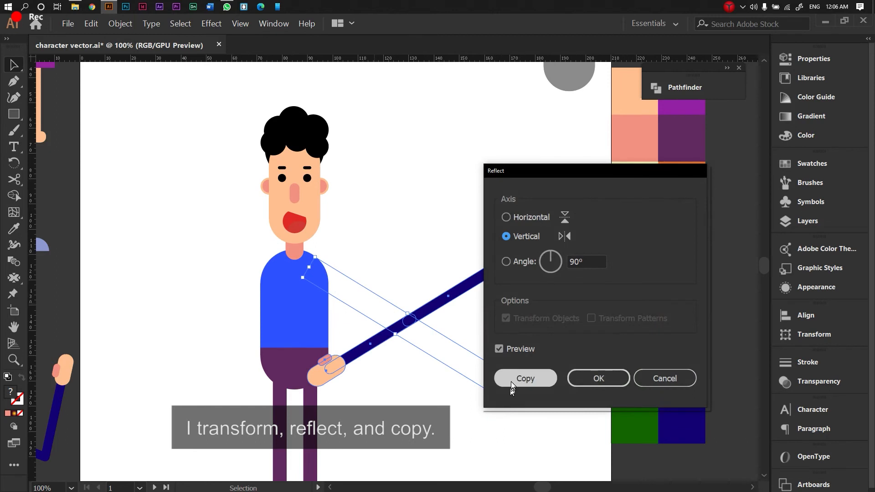
left_click(510, 381)
left_click_drag(381, 341, 178, 356)
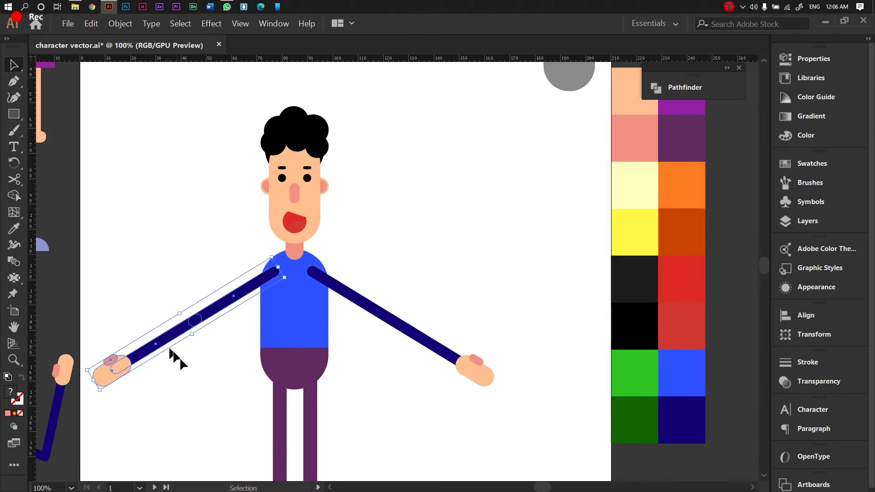
Select both arms, nudge them into place and send them to the back behind the shirt.
left_click(207, 308)
left_click_drag(143, 314, 211, 368)
left_click_drag(409, 291, 380, 364)
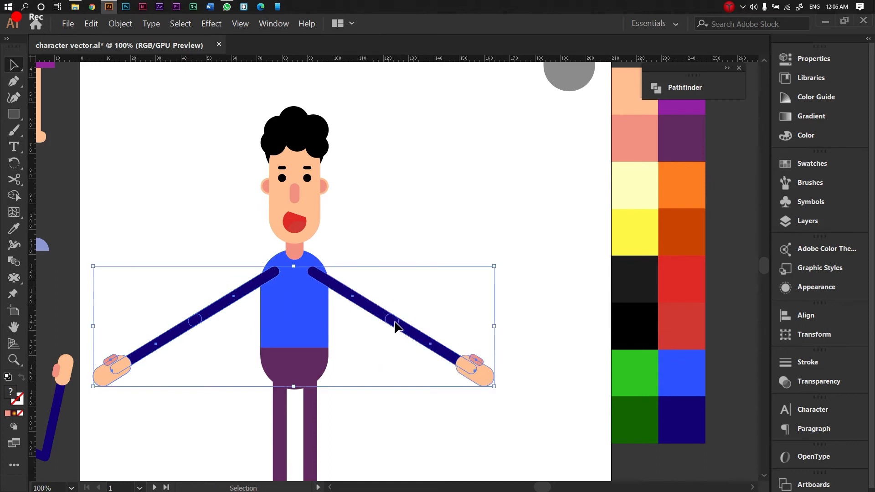
left_click_drag(395, 325, 396, 327)
right_click(396, 325)
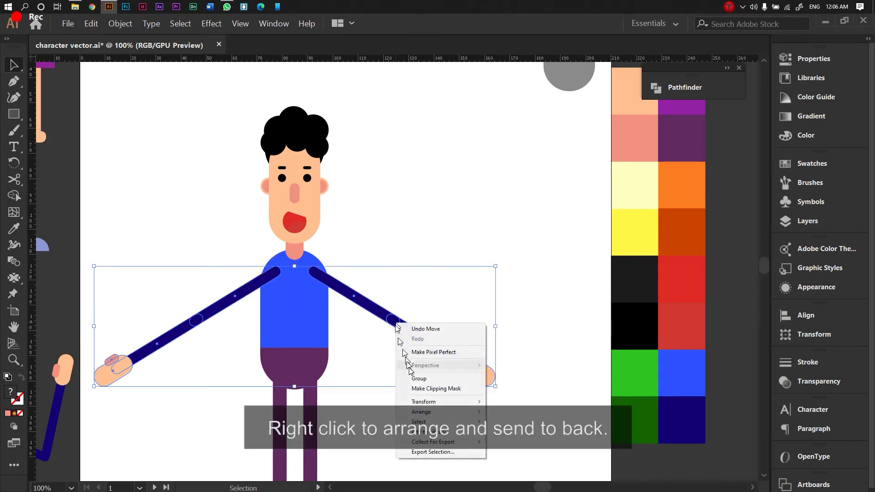
mouse_move(417, 411)
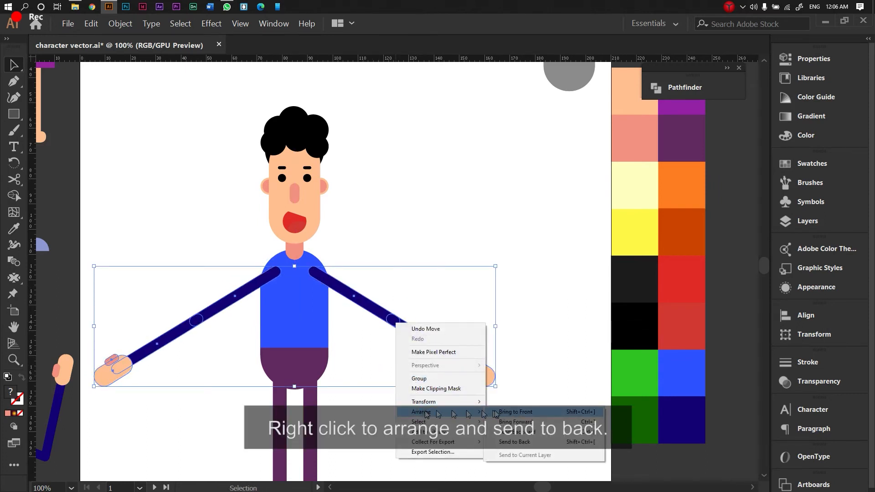
left_click(504, 439)
left_click(405, 387)
Rotate the right forearm group about the elbow so the hand points upward, keeping its end on the upper arm.
scroll(401, 378, "up", 3)
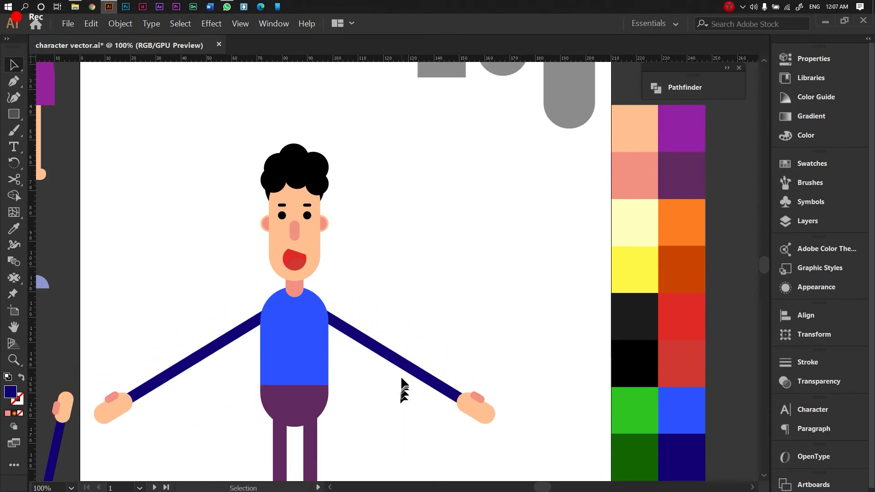
left_click(404, 367)
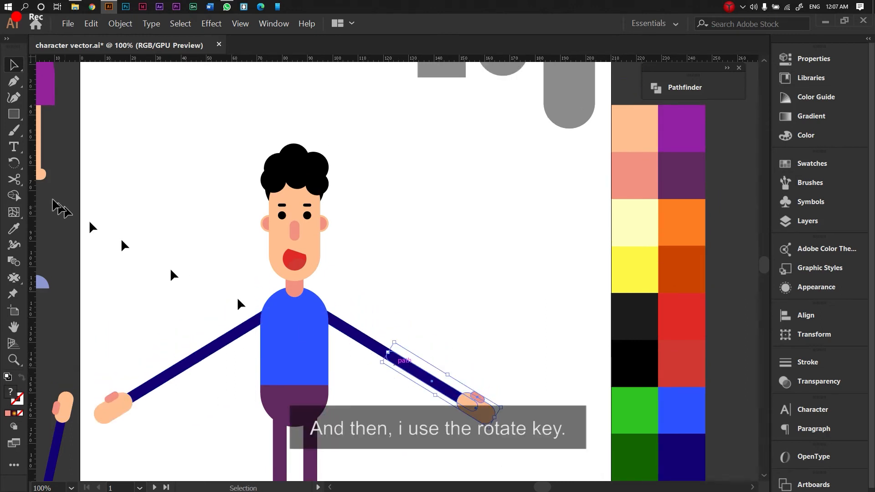
left_click(13, 163)
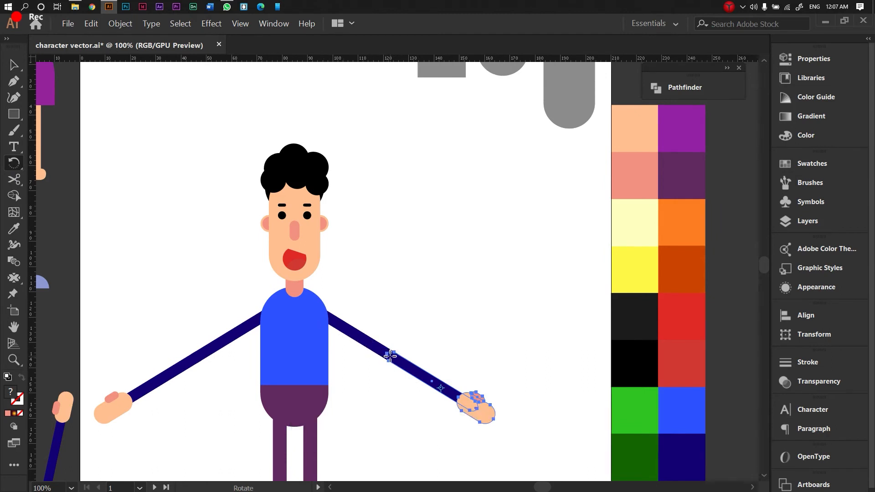
left_click(390, 355)
left_click_drag(428, 375, 416, 347)
left_click(14, 65)
double_click(400, 332)
double_click(387, 341)
scroll(390, 339, "up", 3)
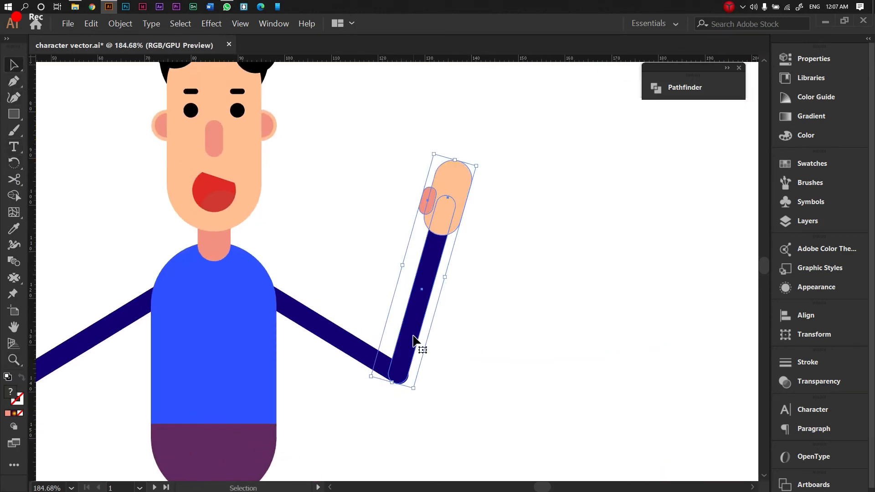
Rotate the whole arm on the character's open-palm side about its shoulder so the upper arm slopes steeply downward.
key("ctrl+minus")
key("ctrl+minus")
left_click_drag(229, 246, 363, 362)
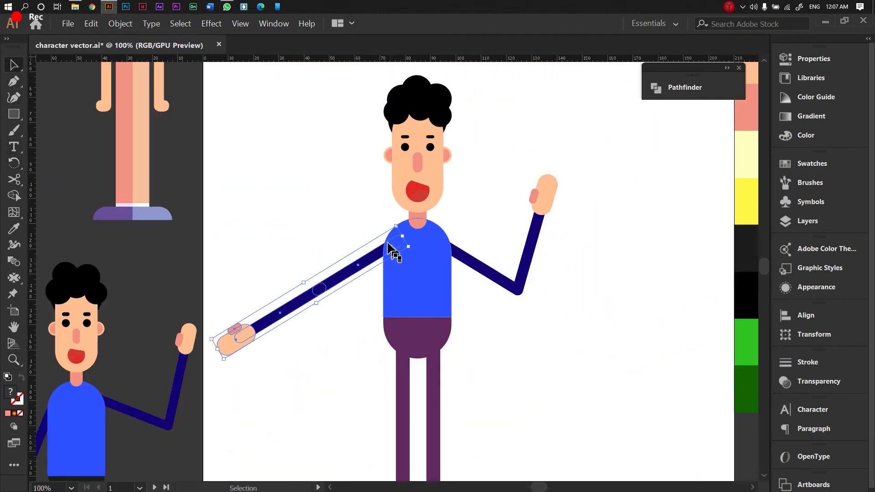
left_click(13, 163)
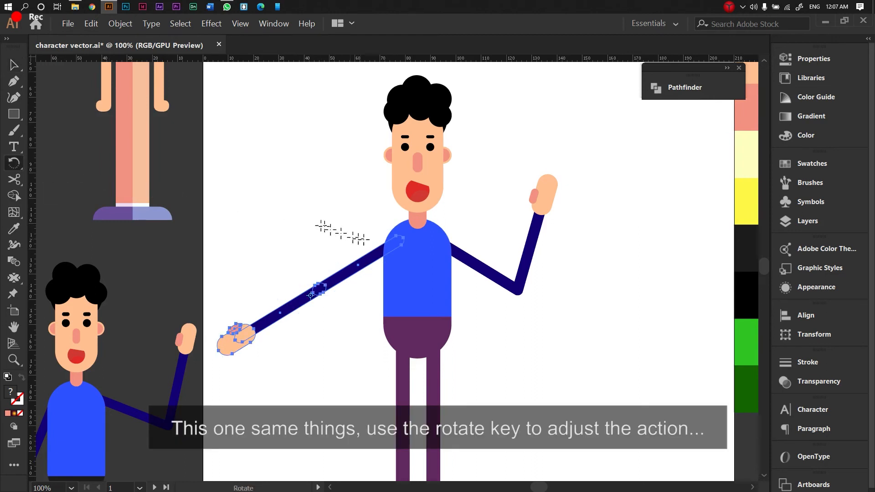
left_click(395, 244)
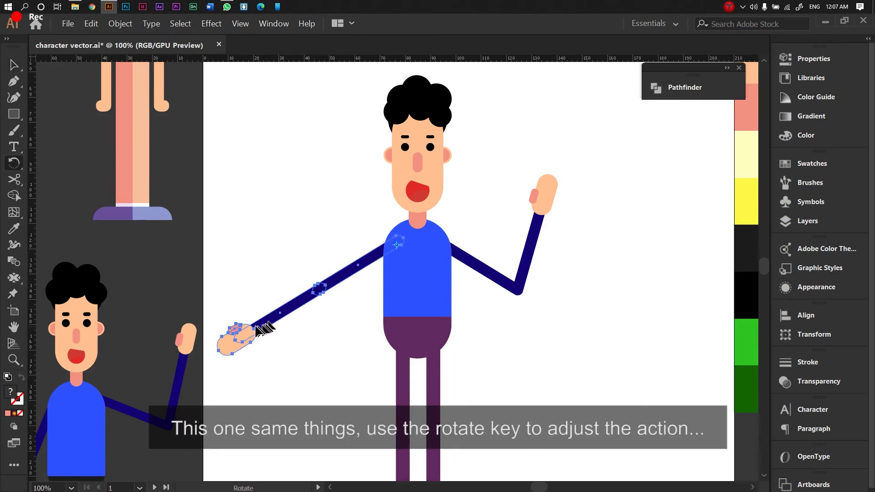
left_click_drag(248, 331, 253, 291)
Rotate that arm's forearm and hand group about the elbow so the hand extends outward and slightly upward.
left_click(13, 65)
left_click(273, 300)
left_click(323, 364)
left_click(14, 163)
key("v")
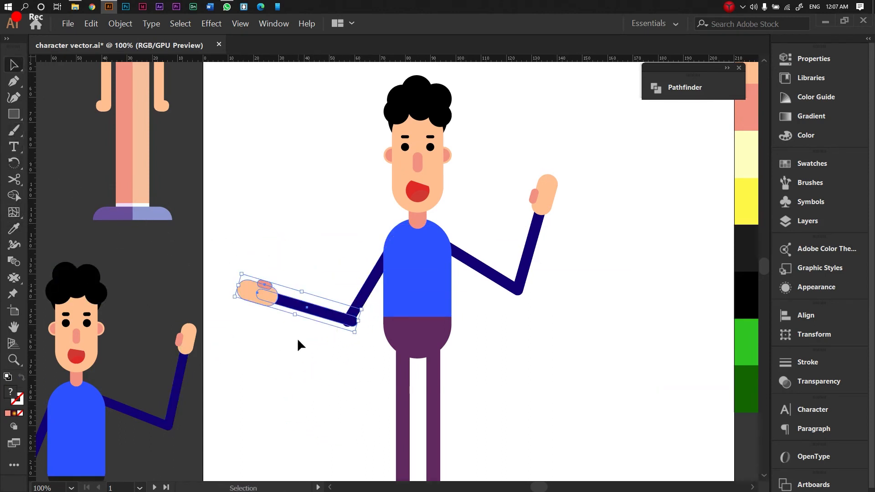
Shift the rotated forearm group so its rounded end lines up with the upper arm's end at the elbow.
left_click(310, 320)
left_click_drag(323, 312, 545, 391)
key("z")
key("v")
left_click_drag(327, 363, 328, 367)
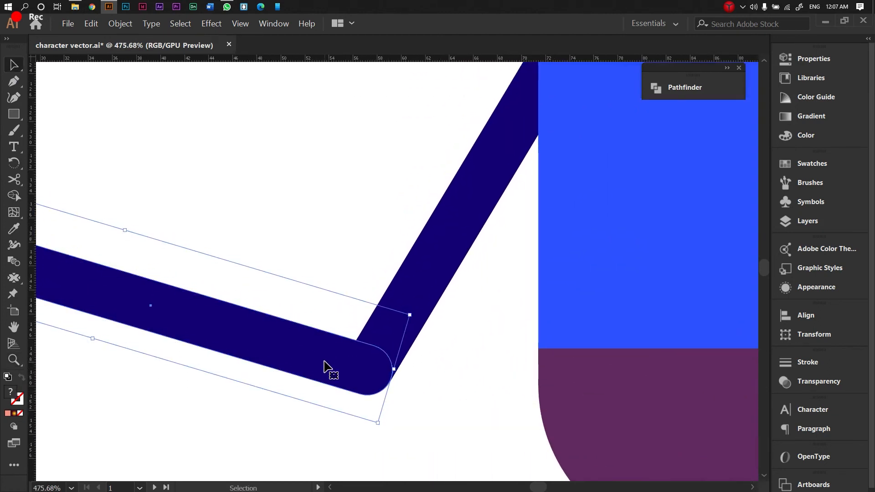
left_click(351, 410)
Select the whole finished character and move it to the middle of its artboard.
key("ctrl+1")
scroll(461, 285, "down", 4)
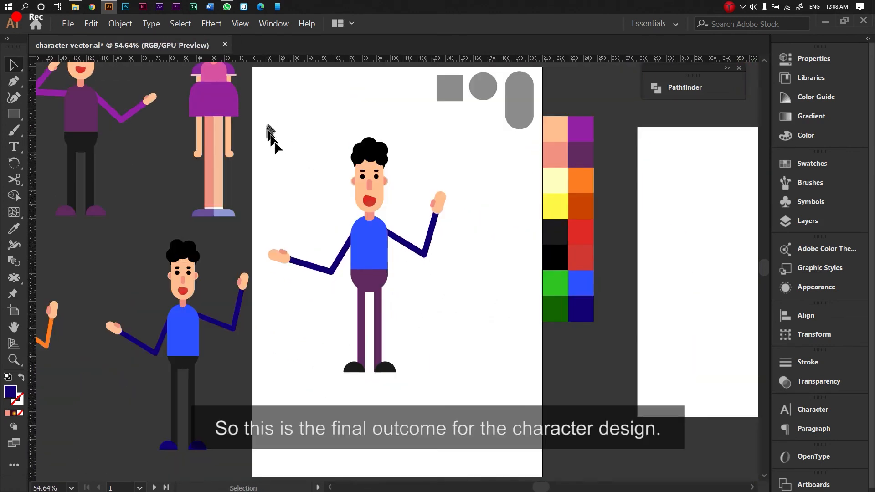
left_click_drag(269, 135, 500, 399)
left_click_drag(373, 261, 404, 284)
left_click(461, 310)
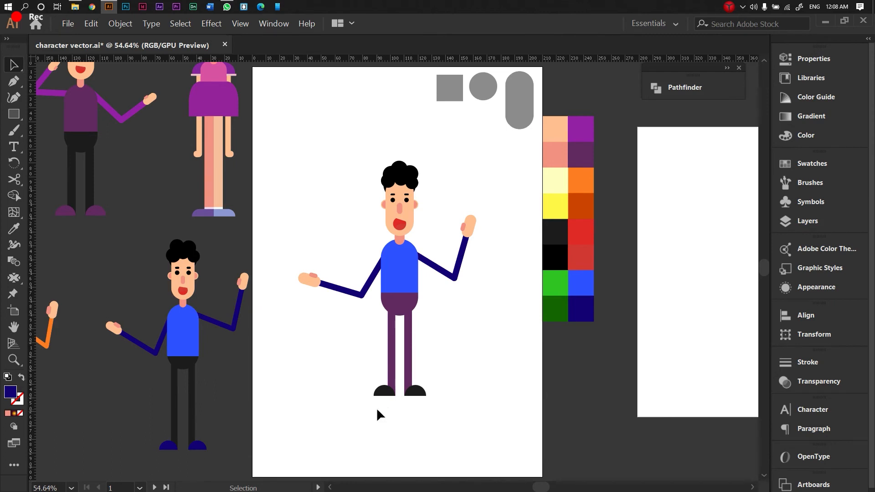
Examine the empty landscape artboard, the sample landscape drawings and the prepared gradient swatches.
key("space")
left_click_drag(557, 354, 273, 360)
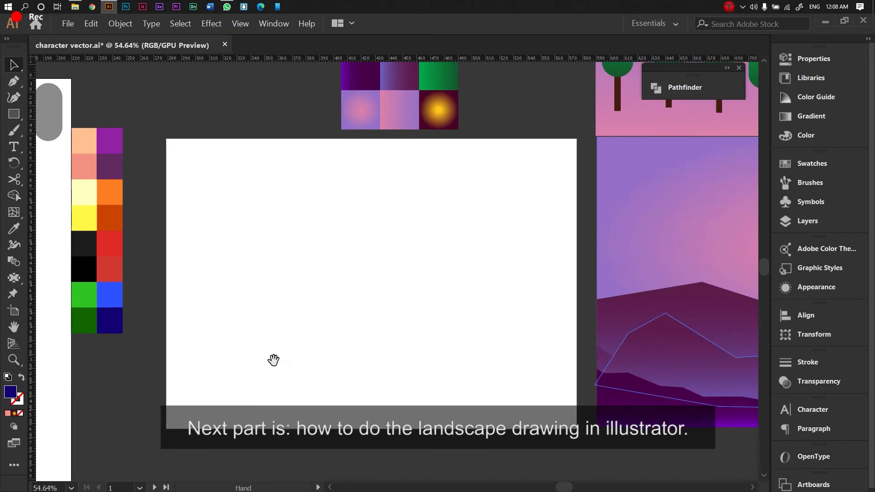
left_click_drag(422, 364, 339, 358)
key("space")
left_click_drag(419, 279, 500, 310)
left_click_drag(500, 273, 205, 363)
left_click_drag(288, 362, 226, 361)
left_click_drag(263, 307, 234, 371)
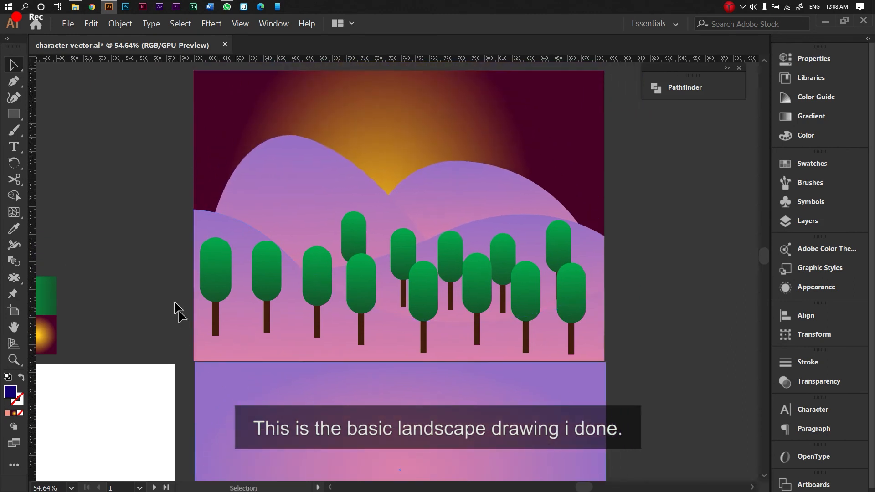
left_click_drag(164, 363, 523, 199)
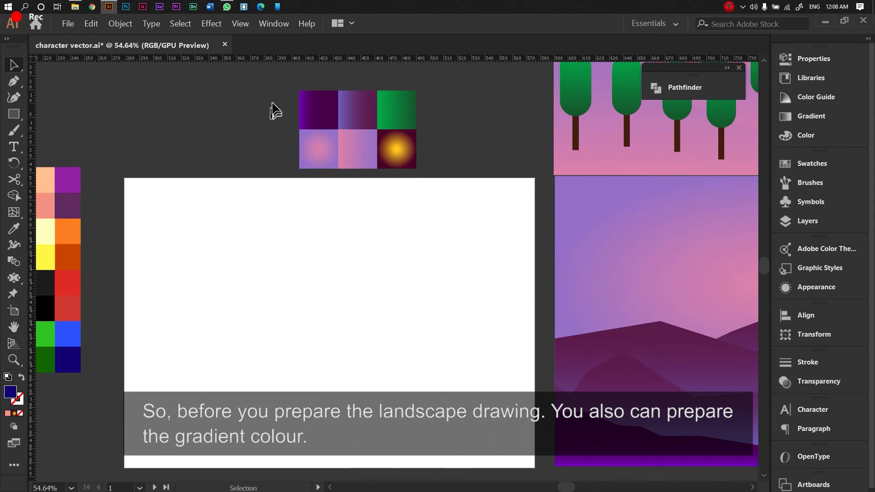
left_click_drag(266, 83, 391, 146)
left_click_drag(457, 181, 457, 182)
left_click_drag(308, 221, 368, 278)
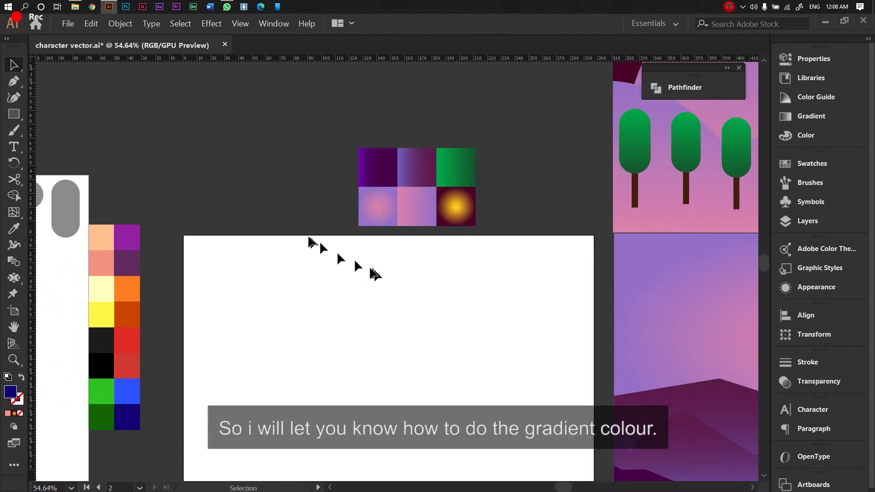
Draw a small square with the palette's red fill beside the gradient swatches.
left_click(129, 340)
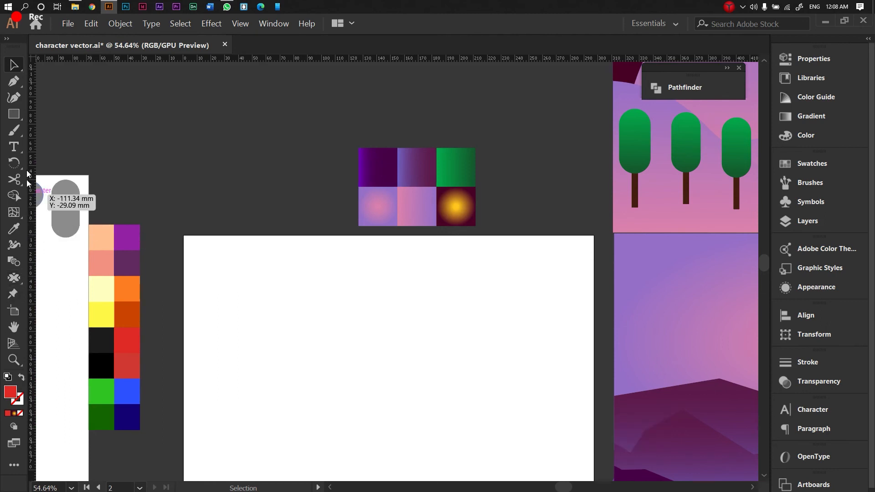
left_click(17, 114)
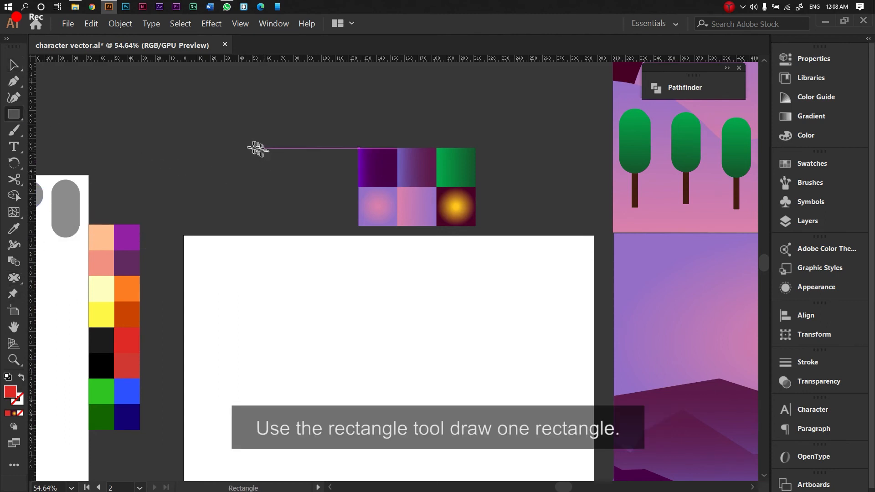
left_click_drag(252, 149, 292, 187)
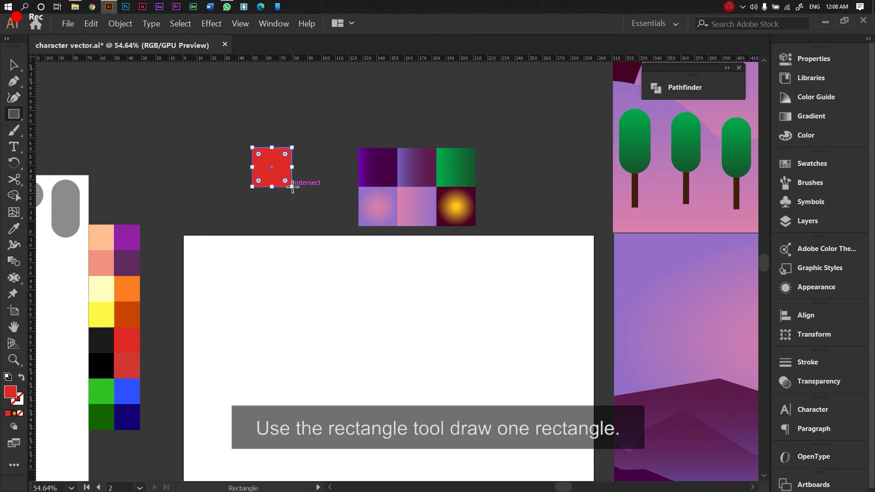
Apply the White, Black preset gradient to the new square.
left_click(812, 119)
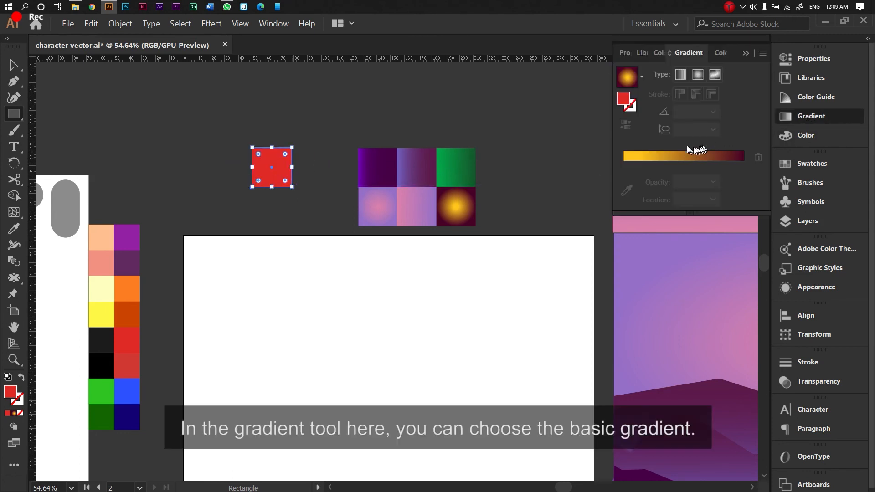
left_click(642, 78)
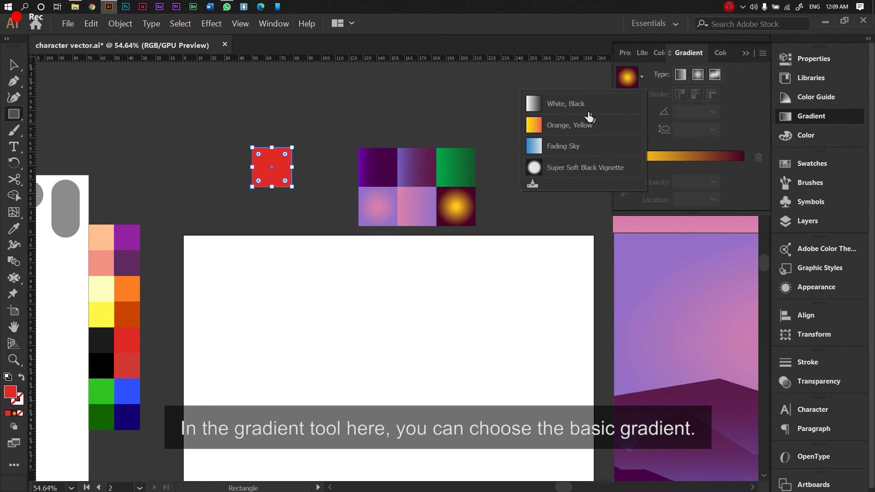
left_click(570, 108)
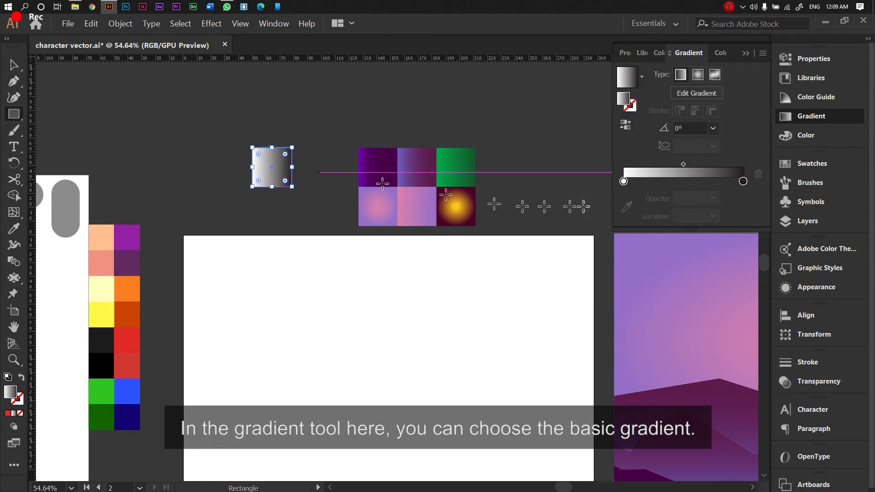
Recolour the square's gradient stops, making the white one mid green and the black one dark green.
double_click(624, 182)
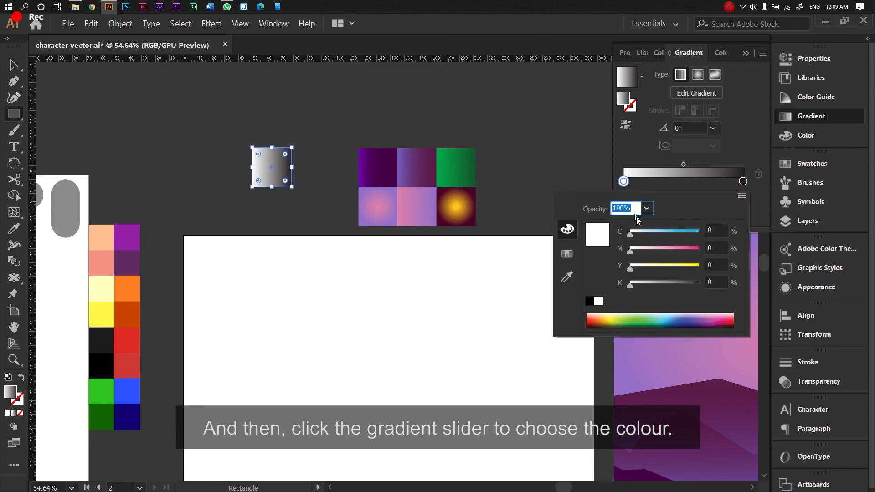
left_click_drag(655, 235, 677, 236)
left_click_drag(675, 251, 630, 252)
left_click_drag(646, 283, 677, 276)
double_click(742, 181)
left_click_drag(648, 251, 652, 251)
left_click(104, 46)
Place the green gradient square against the lower row of gradient swatches, beside the purple-pink radial one.
left_click(15, 65)
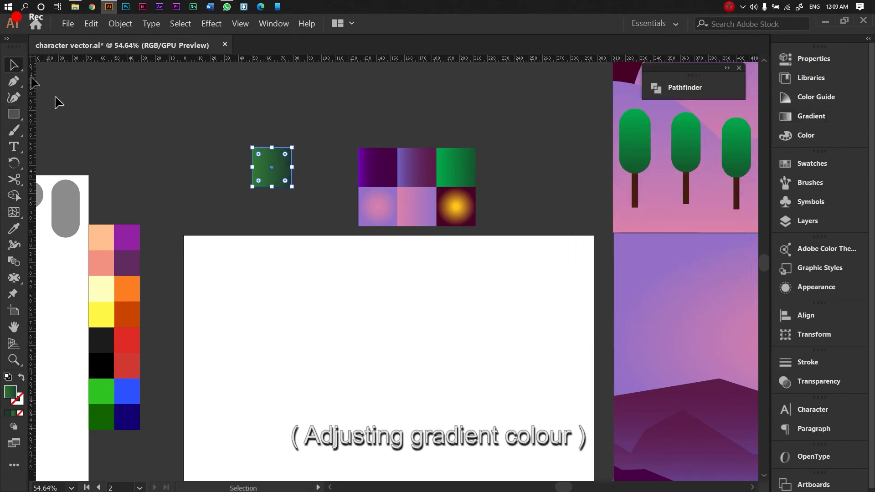
left_click_drag(277, 174, 341, 215)
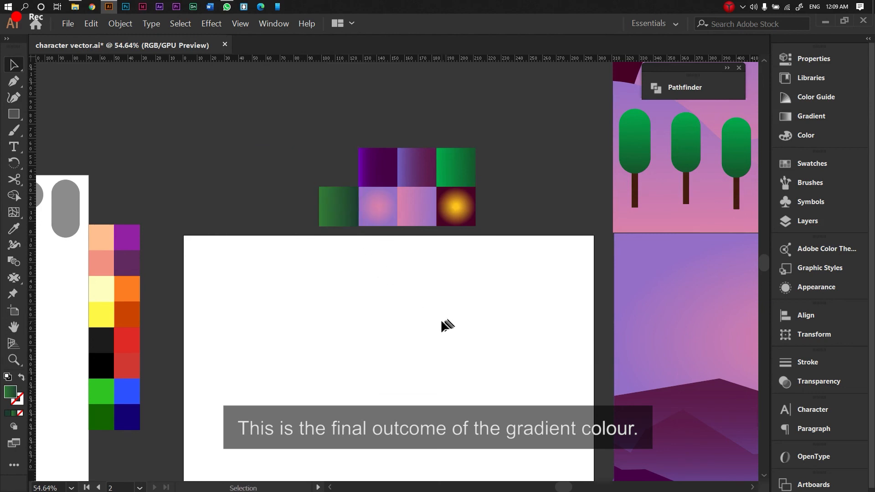
key("space")
left_click_drag(445, 333, 444, 230)
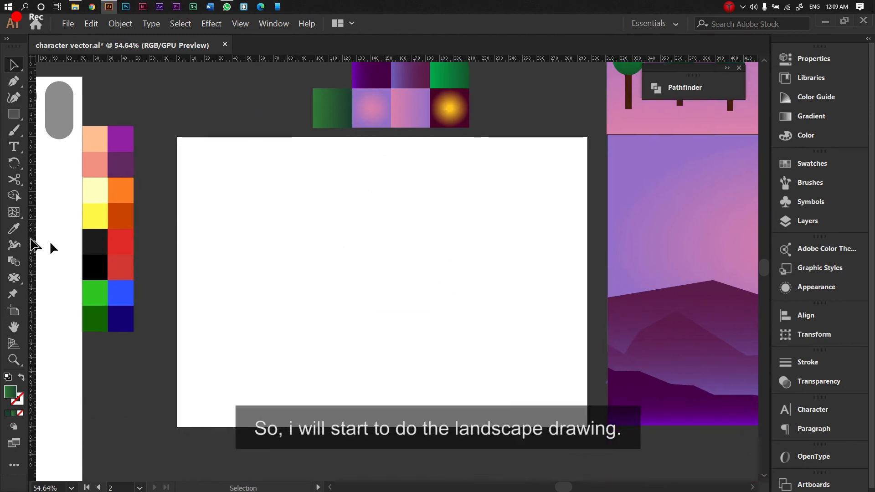
Draw a closed wavy field with the Pen tool along the landscape artboard's bottom edge, using the green gradient fill.
left_click(12, 84)
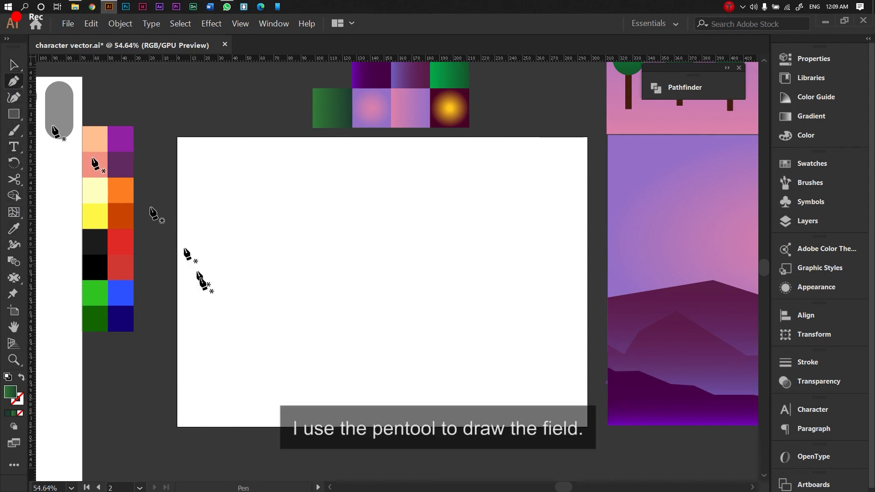
left_click(177, 426)
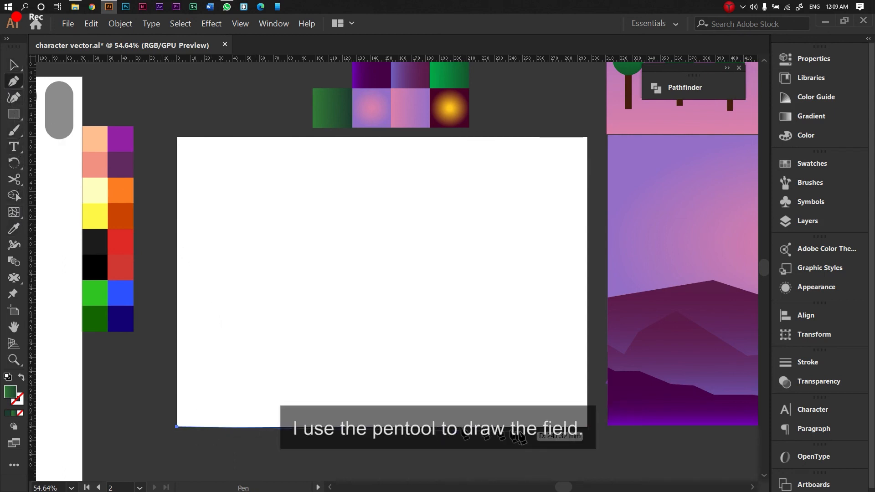
left_click(587, 426)
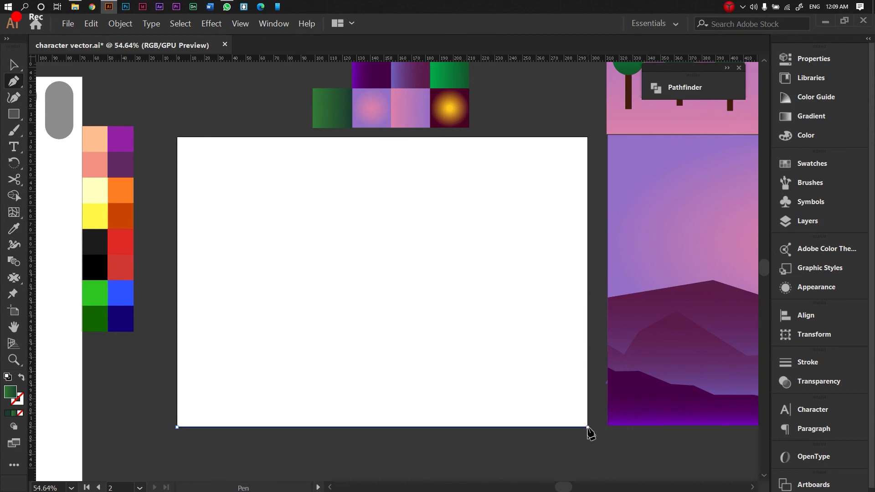
left_click(587, 363)
left_click_drag(419, 383, 338, 365)
left_click_drag(267, 352, 145, 391)
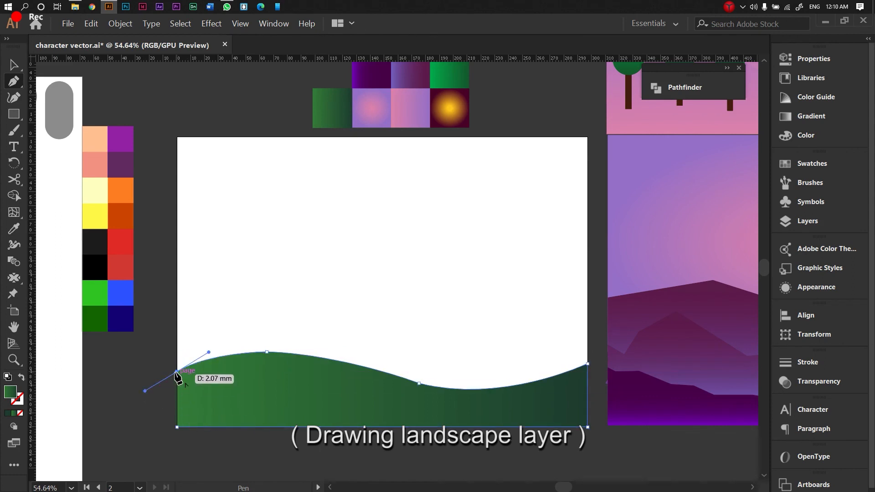
left_click(177, 426)
key("v")
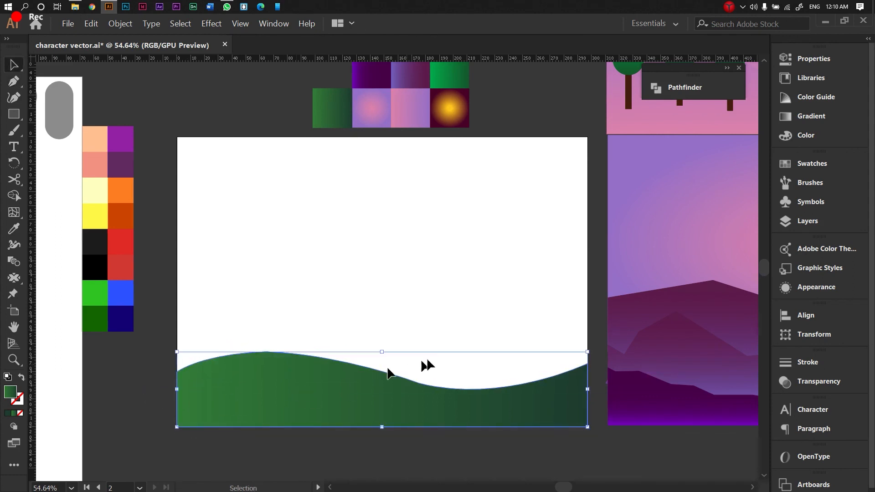
Try a 90° gradient angle on the field and set it to -90° instead.
left_click(809, 120)
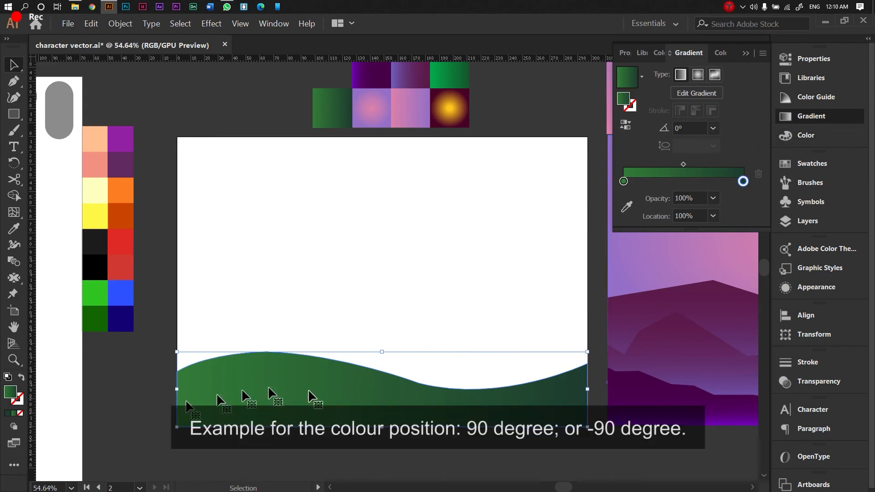
left_click(713, 128)
left_click(732, 203)
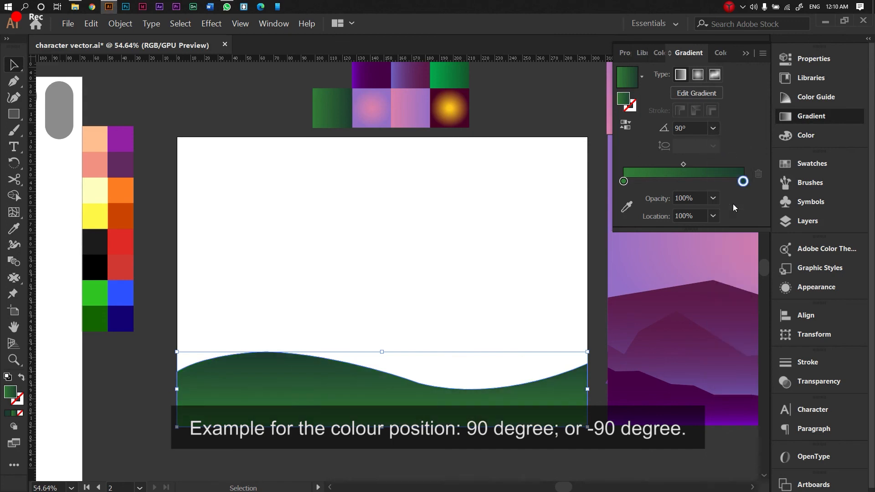
left_click(713, 128)
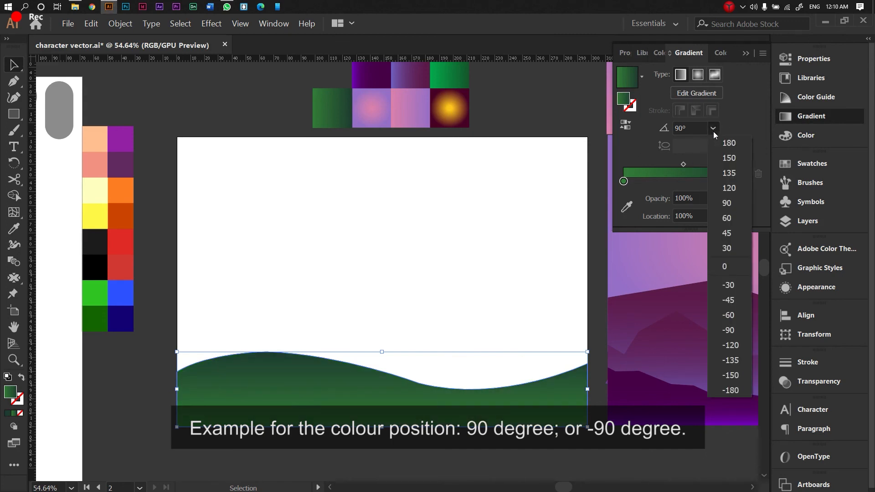
left_click(733, 333)
left_click(556, 336)
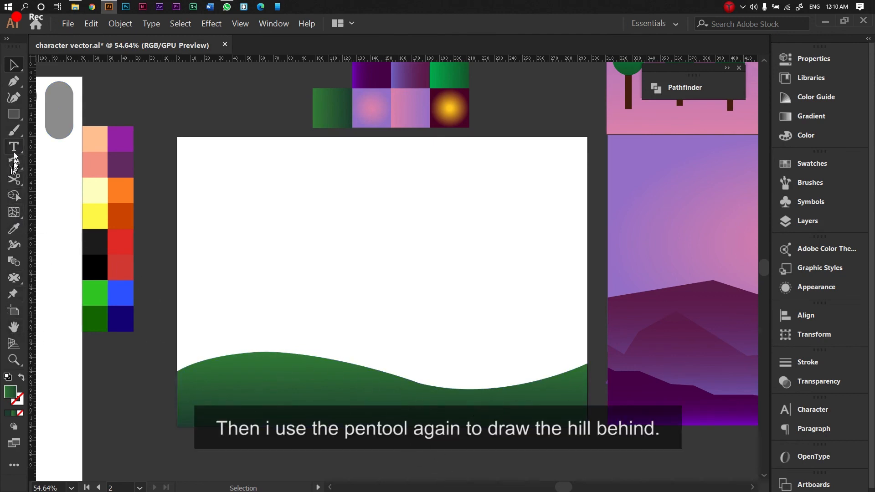
Draw a second closed hill with the Pen tool across the artboard's width, with a dip on one side and a higher crest opposite.
left_click(14, 82)
left_click(177, 396)
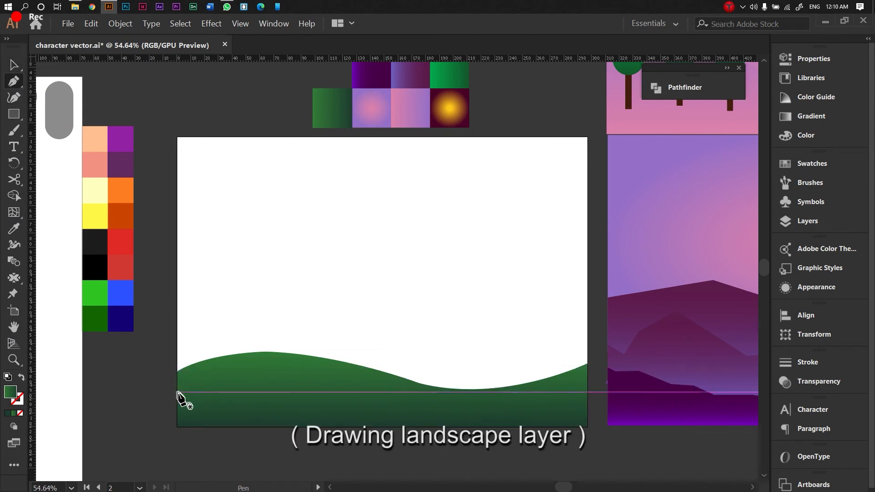
left_click(587, 399)
left_click(587, 338)
left_click_drag(348, 354, 205, 400)
left_click(178, 340)
left_click(176, 396)
key("v")
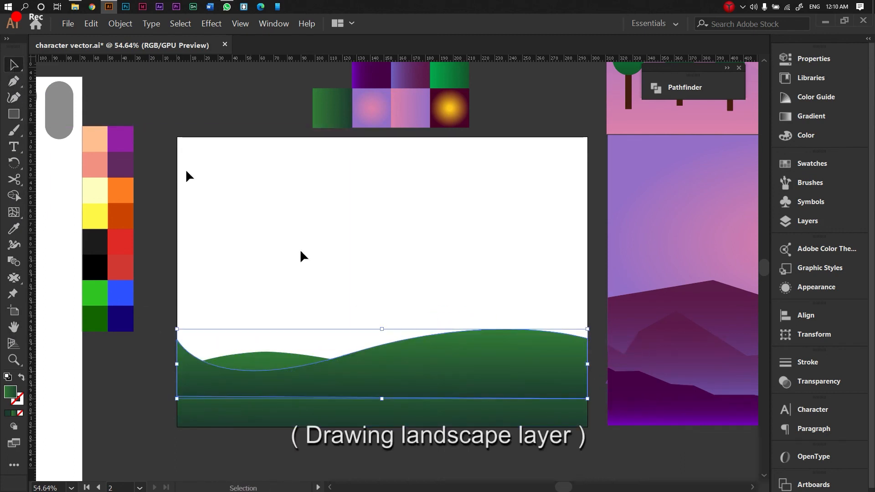
Send the second hill to the back behind the field and deselect it.
right_click(452, 156)
mouse_move(501, 297)
left_click(576, 328)
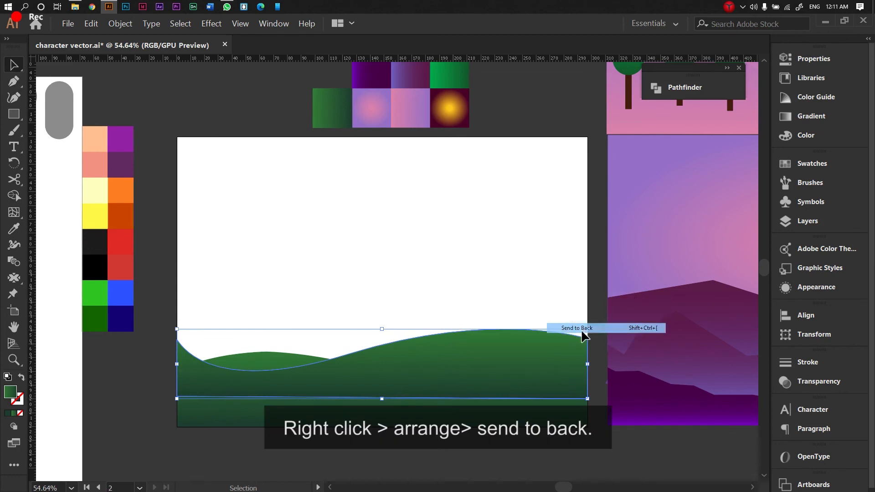
left_click(435, 302)
Draw a third closed hill with the Pen tool across the artboard's width, with a broad crest, a shallow dip and a rise to the right edge.
left_click_drag(338, 258, 318, 270)
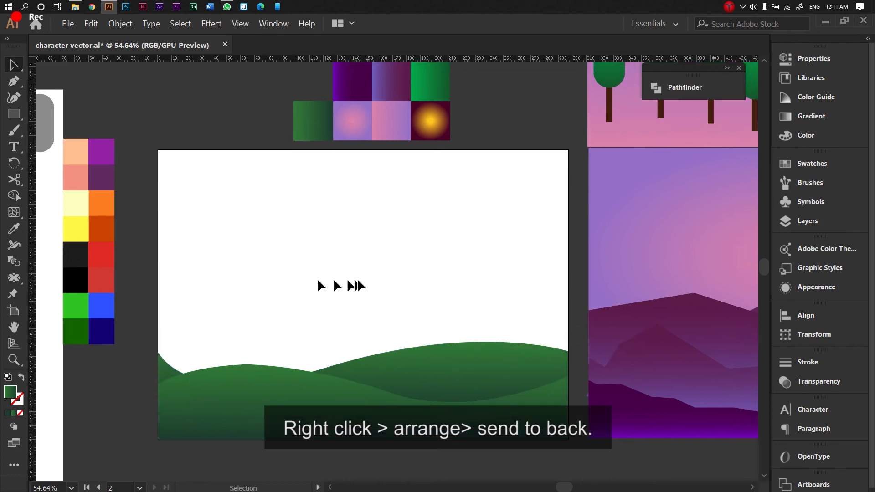
key("p")
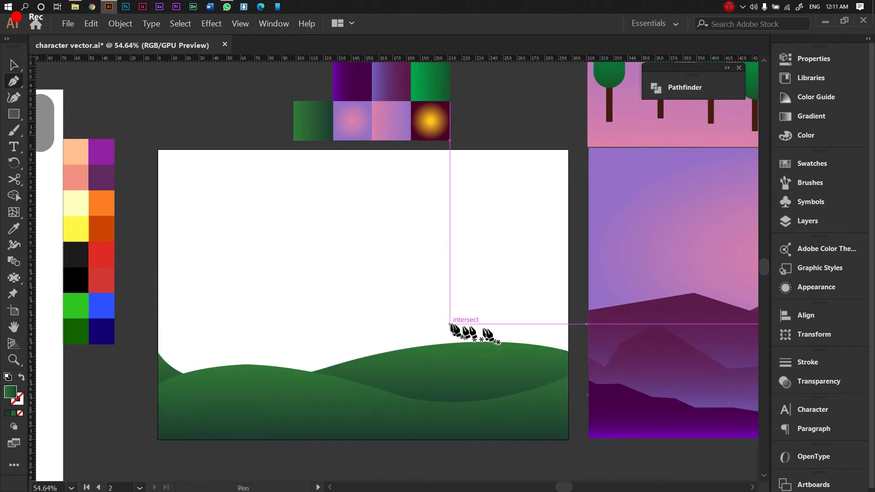
left_click(568, 364)
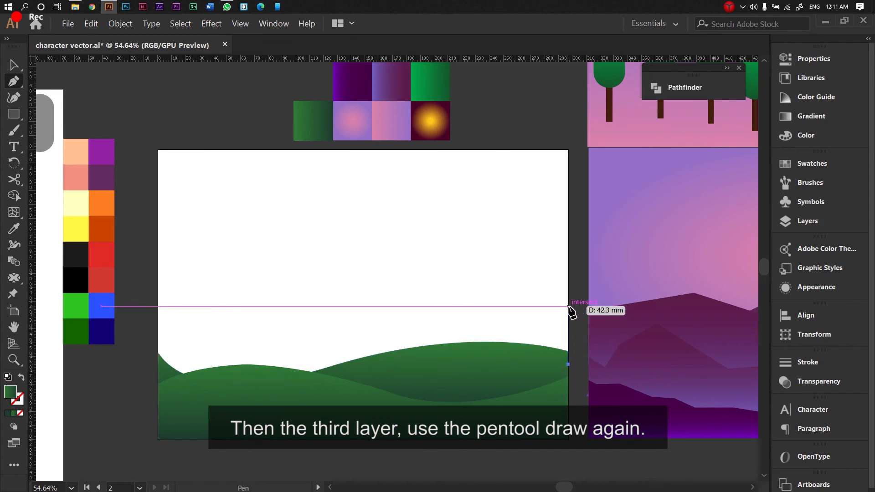
left_click(200, 405)
left_click(157, 377)
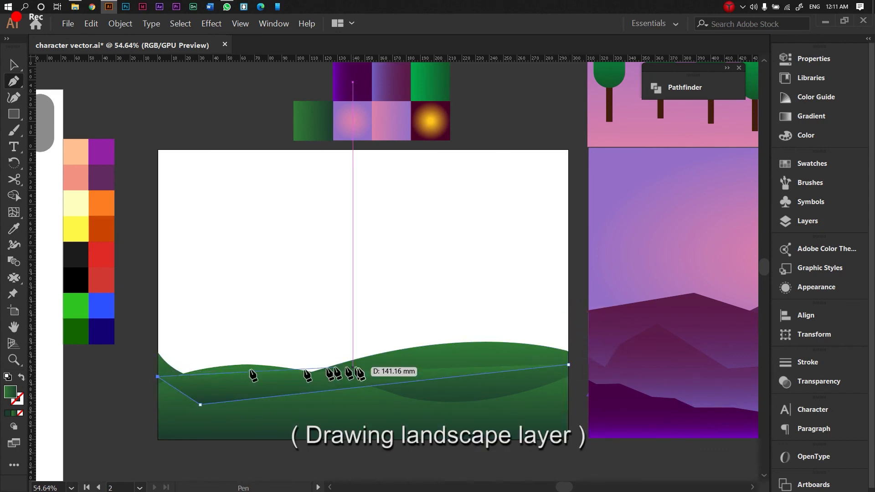
left_click_drag(352, 335, 504, 355)
left_click(352, 335)
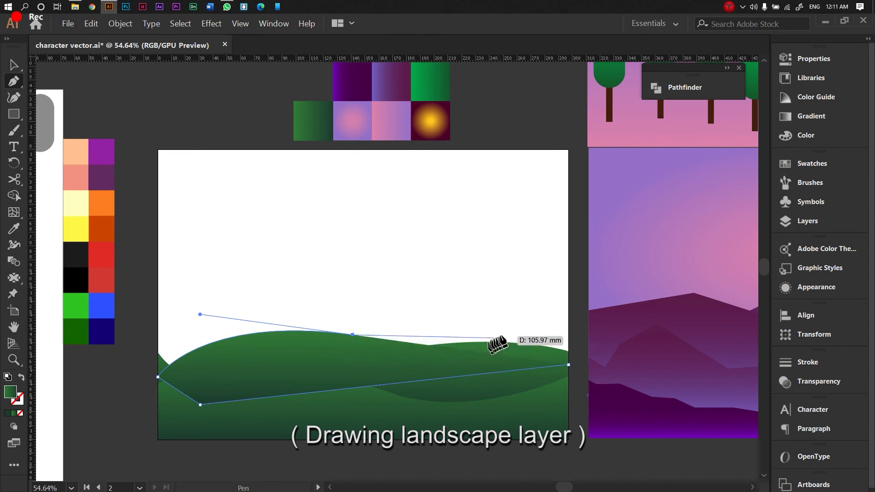
left_click_drag(530, 325, 579, 297)
left_click(530, 325)
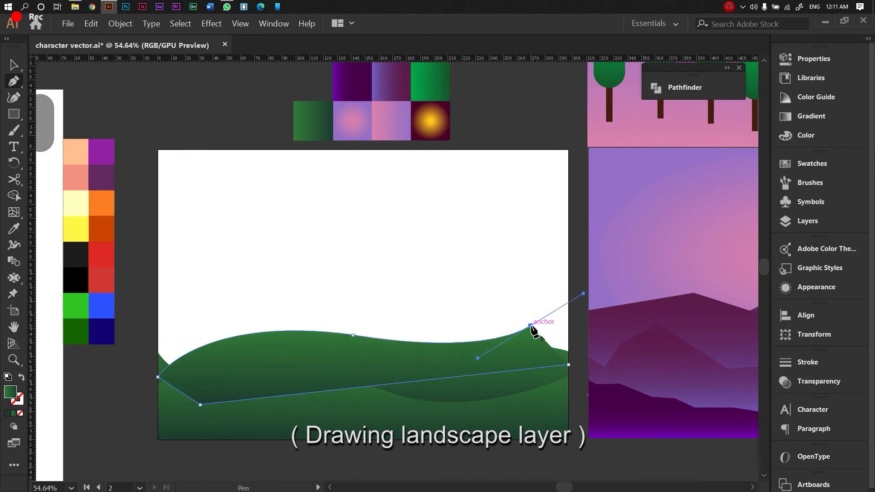
left_click(568, 304)
left_click(568, 365)
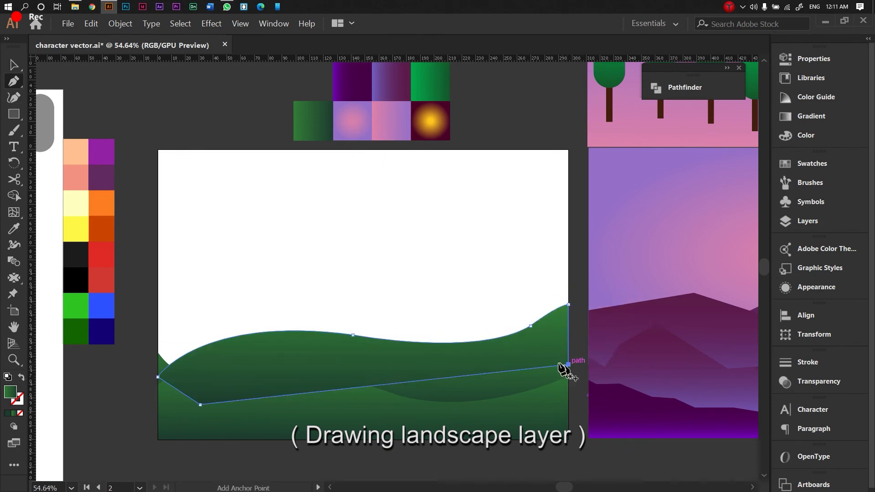
Send the third hill to the back behind the other hills, move it slightly upward and deselect it.
left_click(14, 65)
right_click(313, 340)
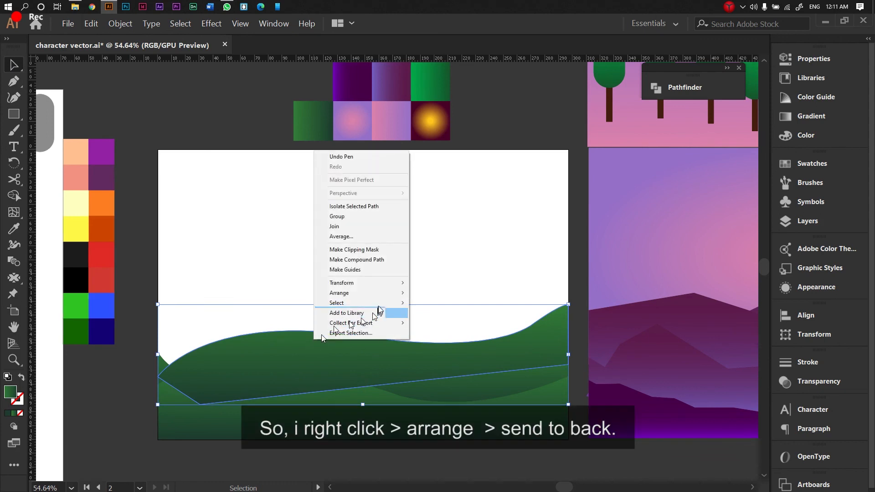
mouse_move(390, 292)
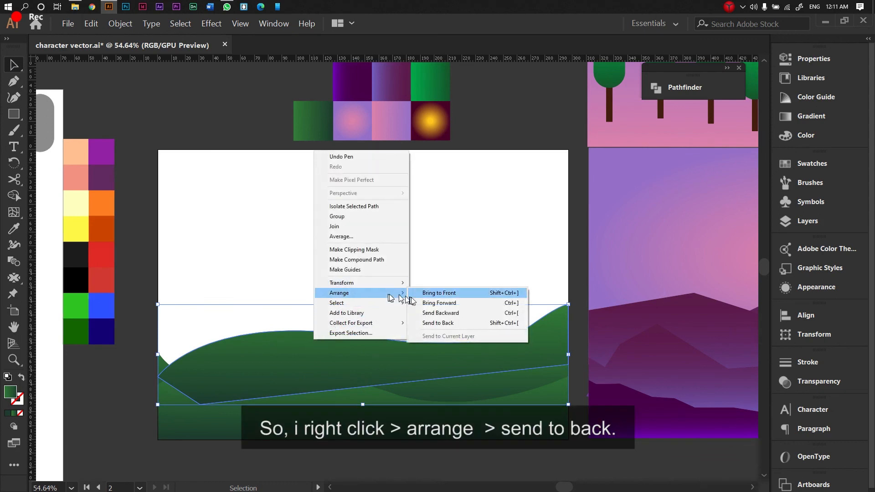
left_click(424, 323)
left_click_drag(303, 348, 305, 342)
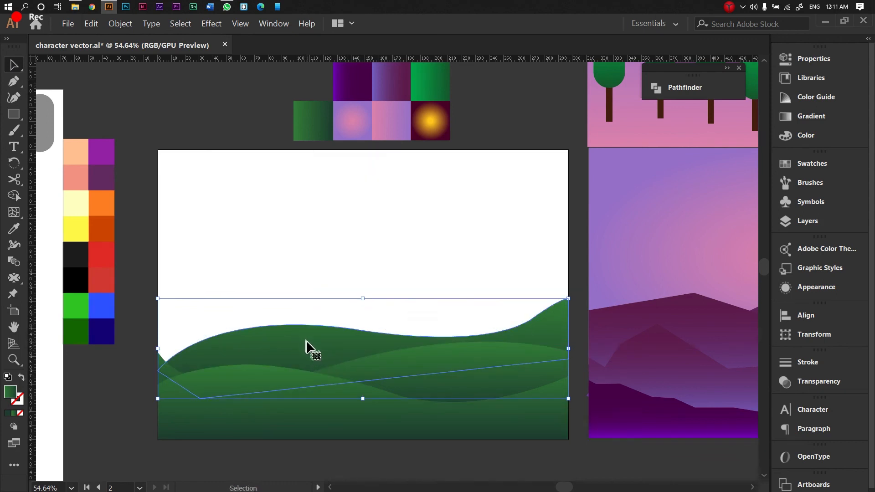
left_click(338, 301)
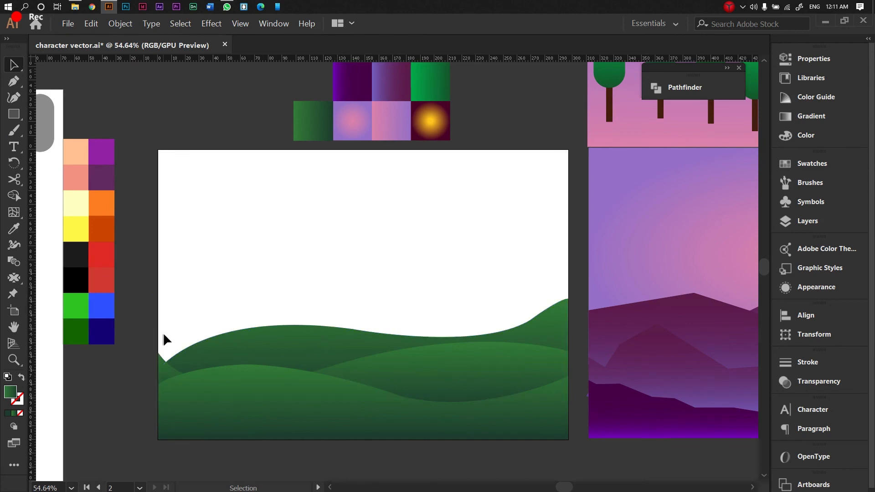